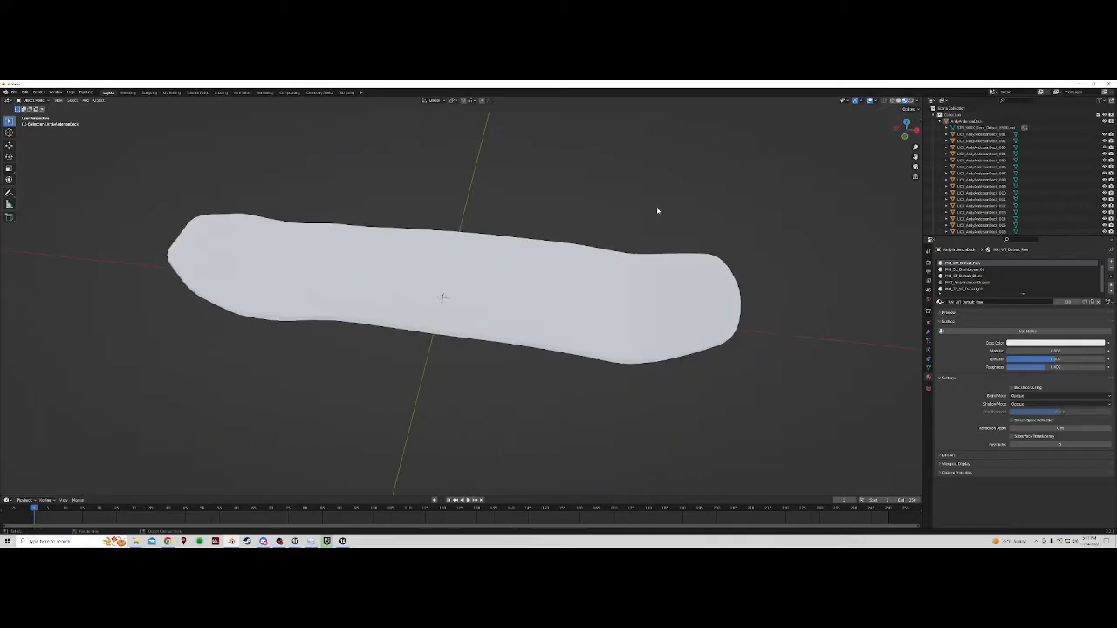
# Select the skateboard deck's parent object and collapse its hierarchy of collision meshes in the scene listing
pyautogui.scroll(-3, 687, 214)
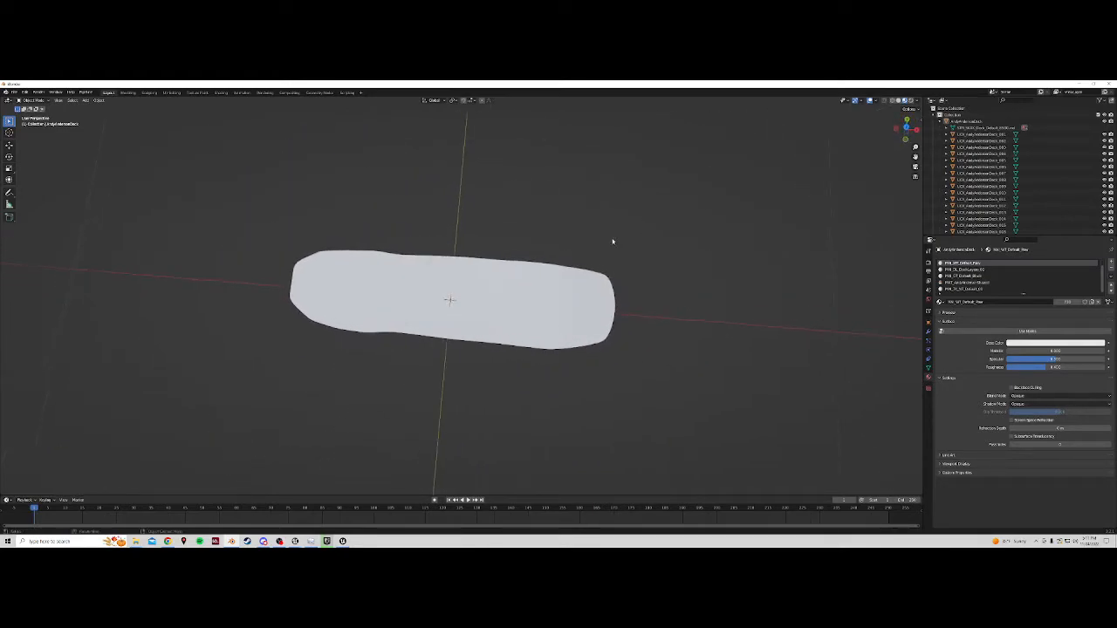
pyautogui.scroll(3, 616, 241)
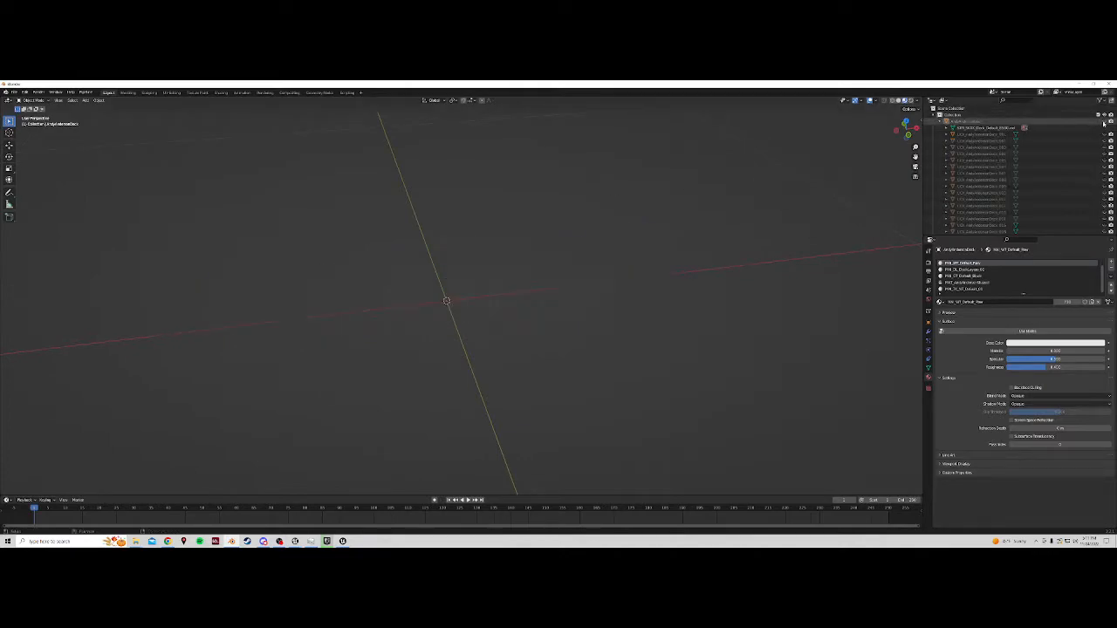
pyautogui.click(972, 135)
pyautogui.click(970, 122)
pyautogui.click(939, 122)
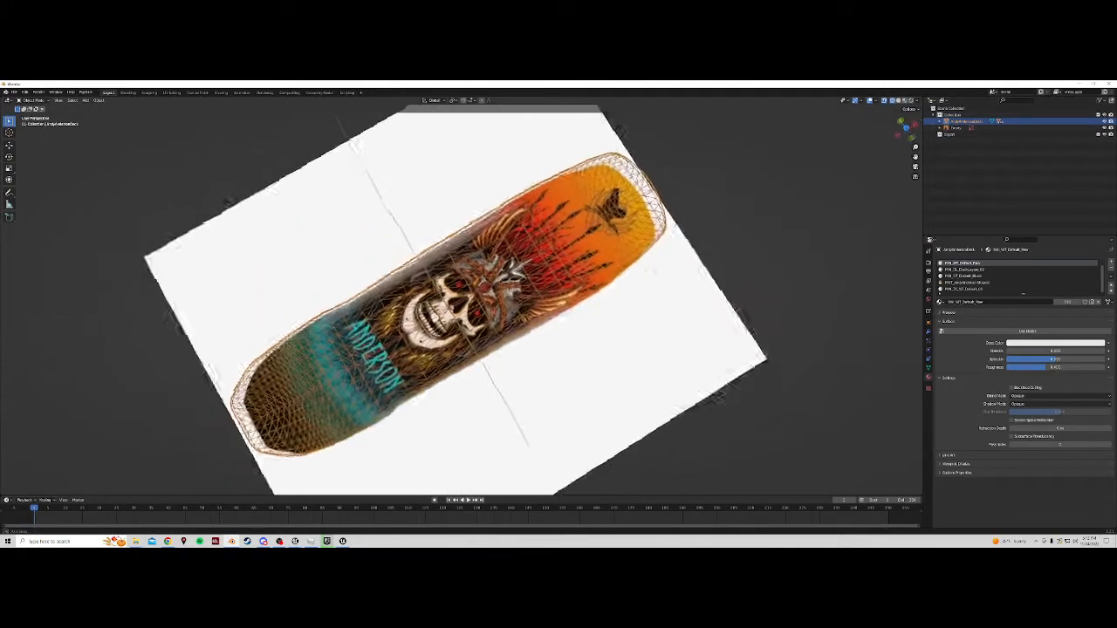
# Compare the deck outline with the reference image from above, switch off wireframe shading, and hide the reference image
pyautogui.press('KP_7')
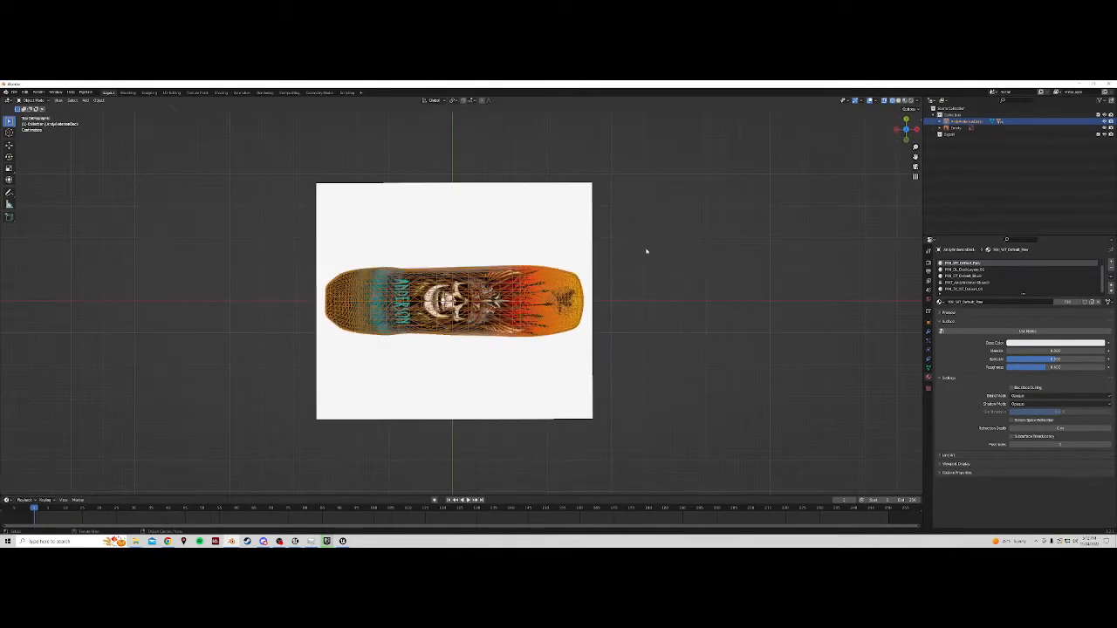
pyautogui.scroll(3, 646, 251)
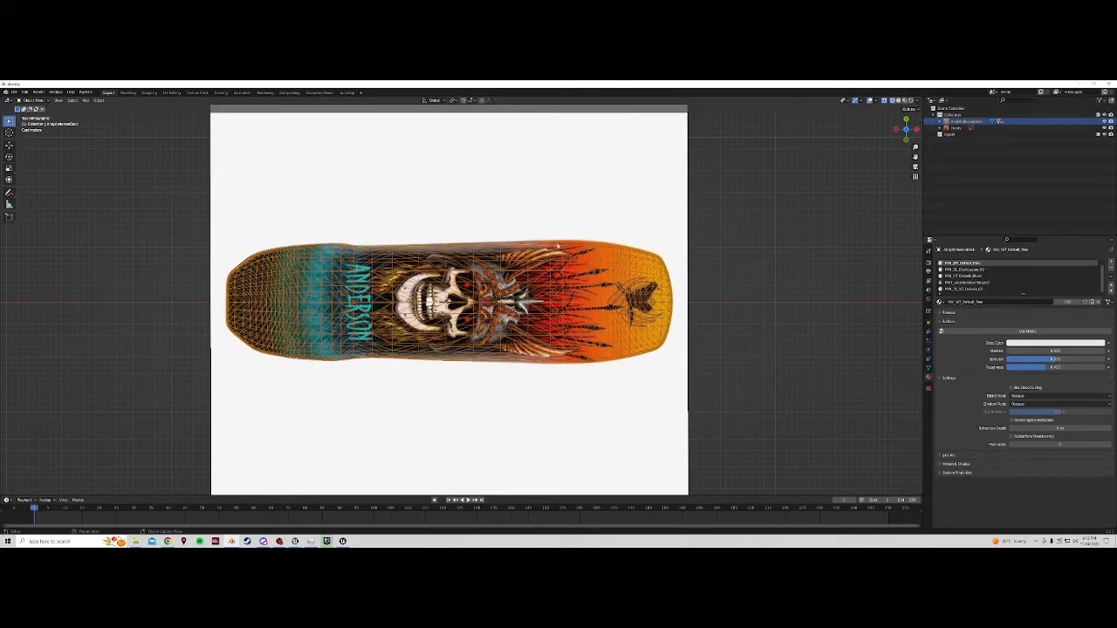
pyautogui.hotkey('shift', 'z')
pyautogui.moveTo(437, 343)
pyautogui.mouseDown(button='middle')
pyautogui.moveTo(454, 290)
pyautogui.moveTo(501, 275)
pyautogui.moveTo(599, 267)
pyautogui.moveTo(623, 312)
pyautogui.moveTo(597, 301)
pyautogui.mouseUp(button='middle')
pyautogui.click(561, 374)
pyautogui.moveTo(561, 368); pyautogui.dragTo(526, 281, button='middle')
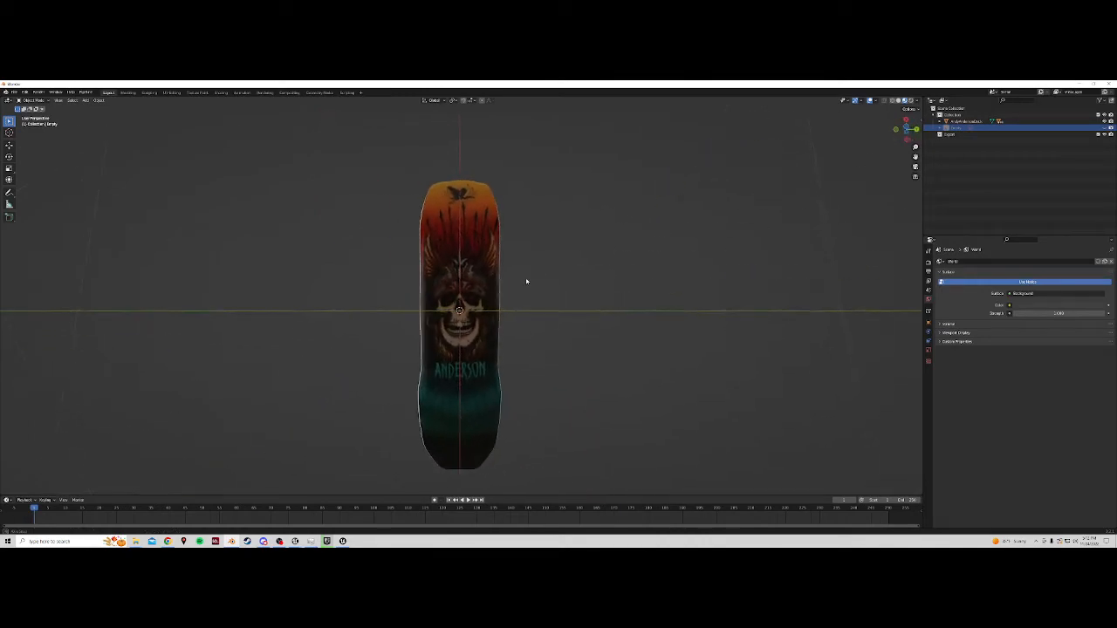
pyautogui.moveTo(549, 401); pyautogui.dragTo(480, 407, button='middle')
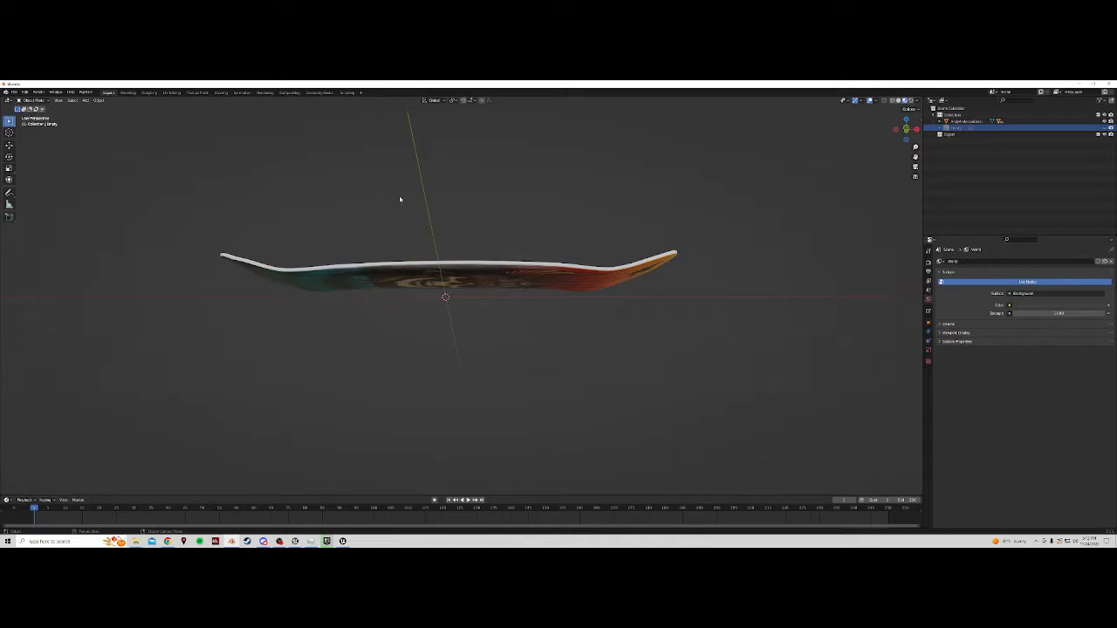
# Unhide all collision meshes under the deck and select the deck's whole hierarchy
pyautogui.click(940, 122)
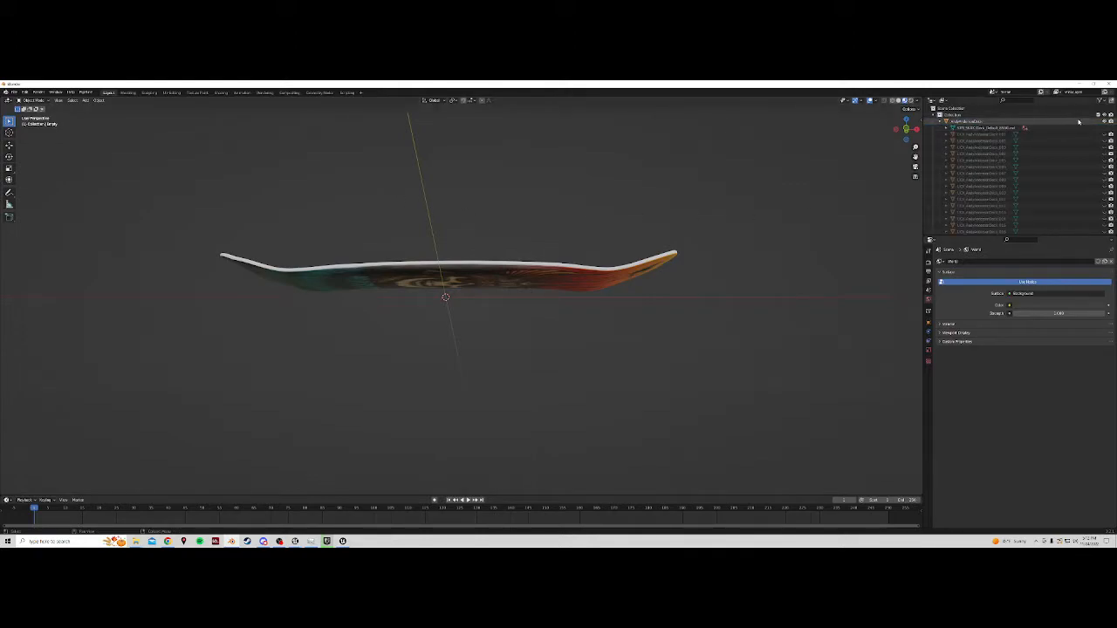
pyautogui.keyDown('shift'); pyautogui.click(1104, 121); pyautogui.keyUp('shift')
pyautogui.keyDown('shift'); pyautogui.click(1104, 121); pyautogui.keyUp('shift')
pyautogui.click(969, 122)
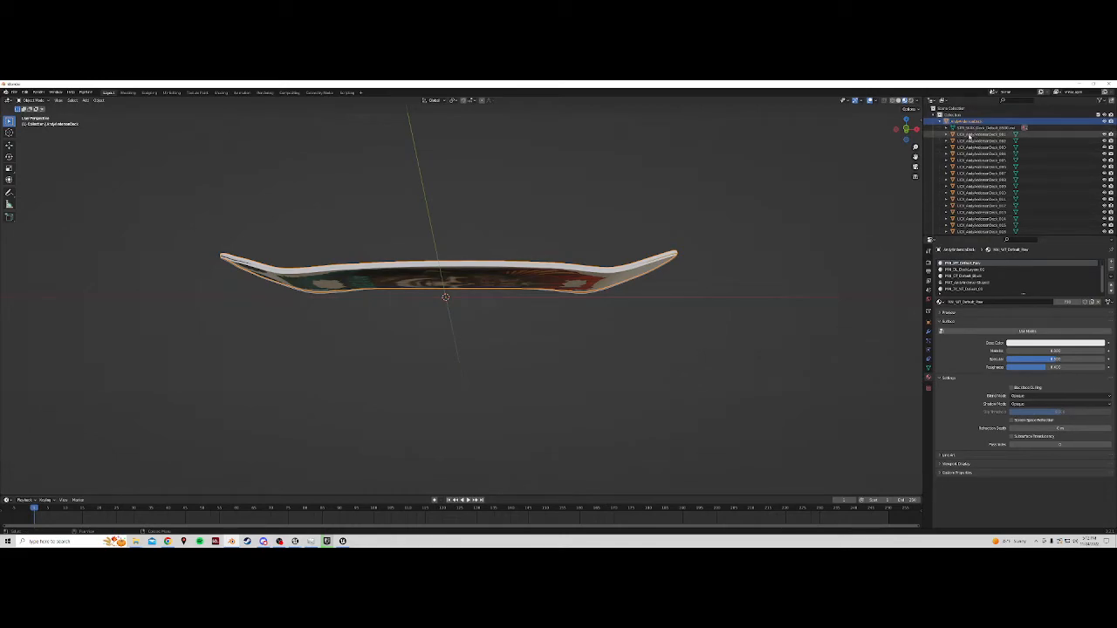
pyautogui.rightClick(960, 123)
pyautogui.click(955, 150)
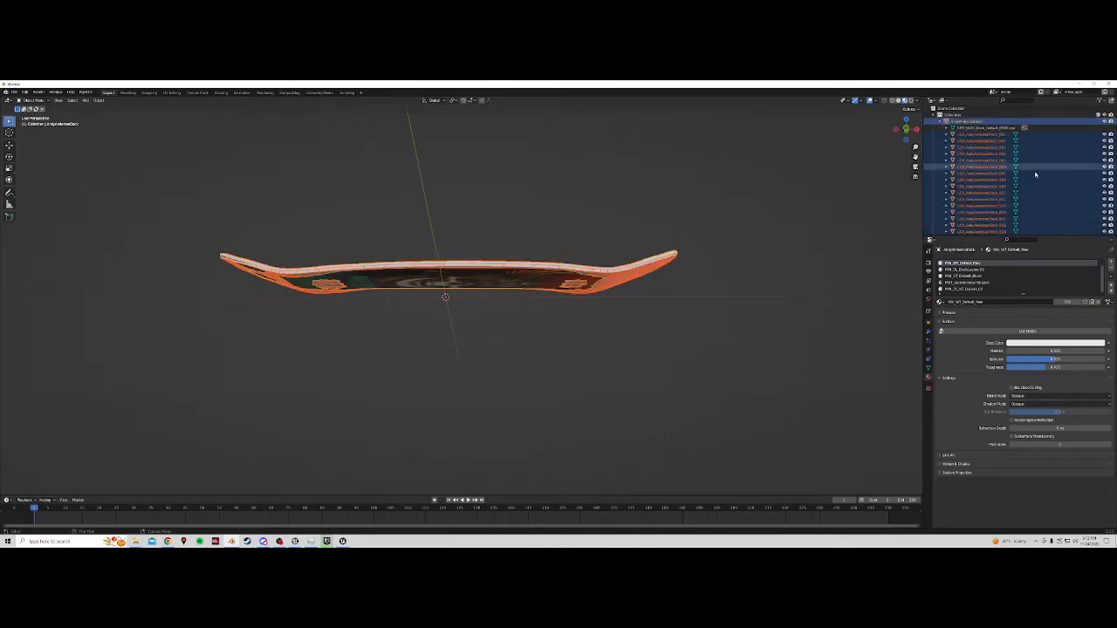
# Export the selected deck and its collision meshes as FBX, limited to selected objects, overwriting the existing deck file
pyautogui.click(13, 92)
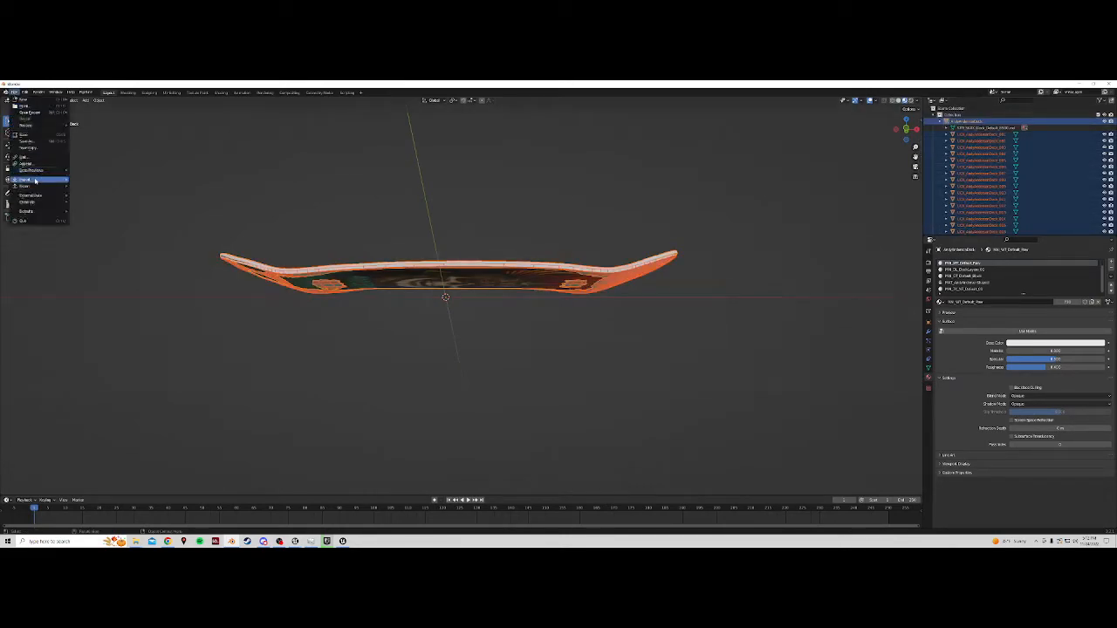
pyautogui.moveTo(34, 180)
pyautogui.click(105, 242)
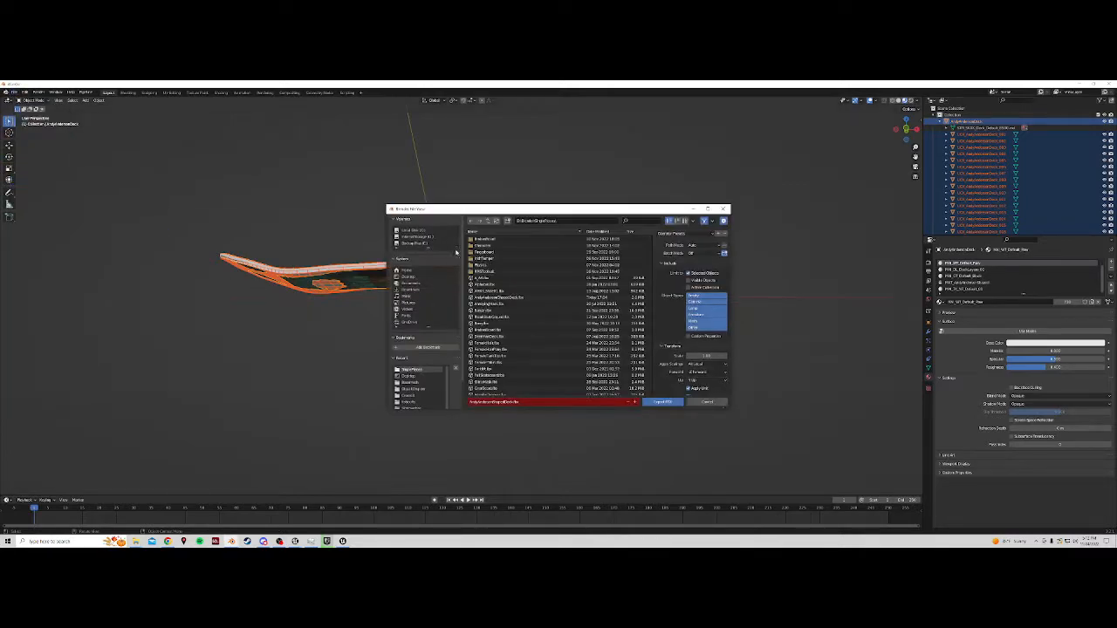
pyautogui.doubleClick(495, 300)
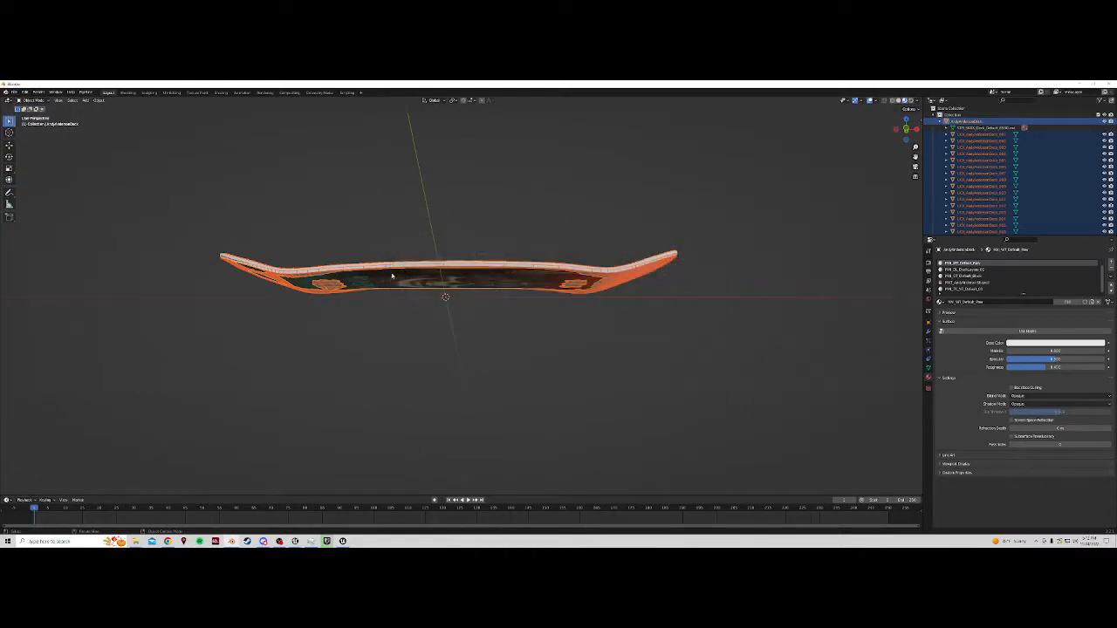
pyautogui.click(13, 92)
pyautogui.moveTo(35, 186)
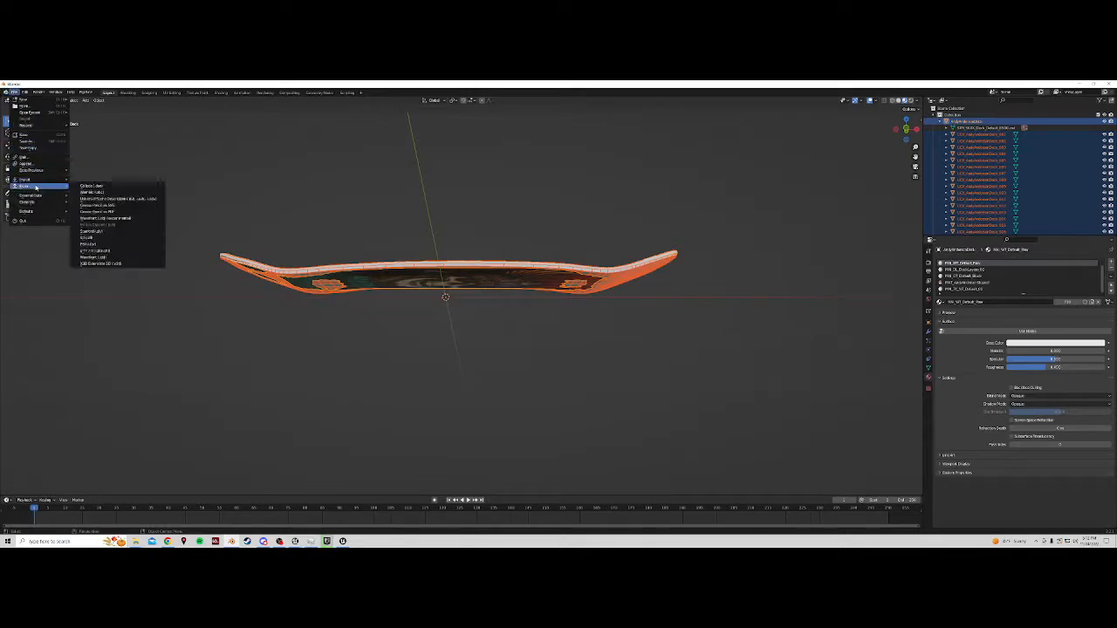
pyautogui.click(113, 252)
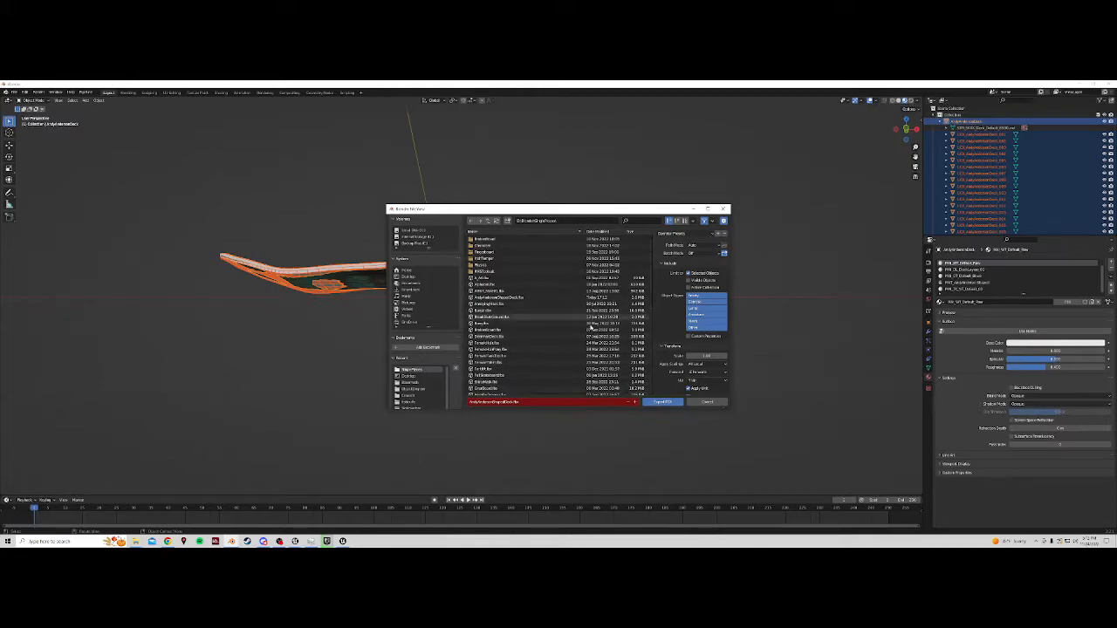
pyautogui.click(665, 402)
pyautogui.moveTo(716, 307); pyautogui.dragTo(547, 262, button='middle')
# Switch to UE Viewer, browse to Customization/Skateboards/DeckGraphics/Heroin/Basemesh, and select the first package in that folder
pyautogui.click(1088, 86)
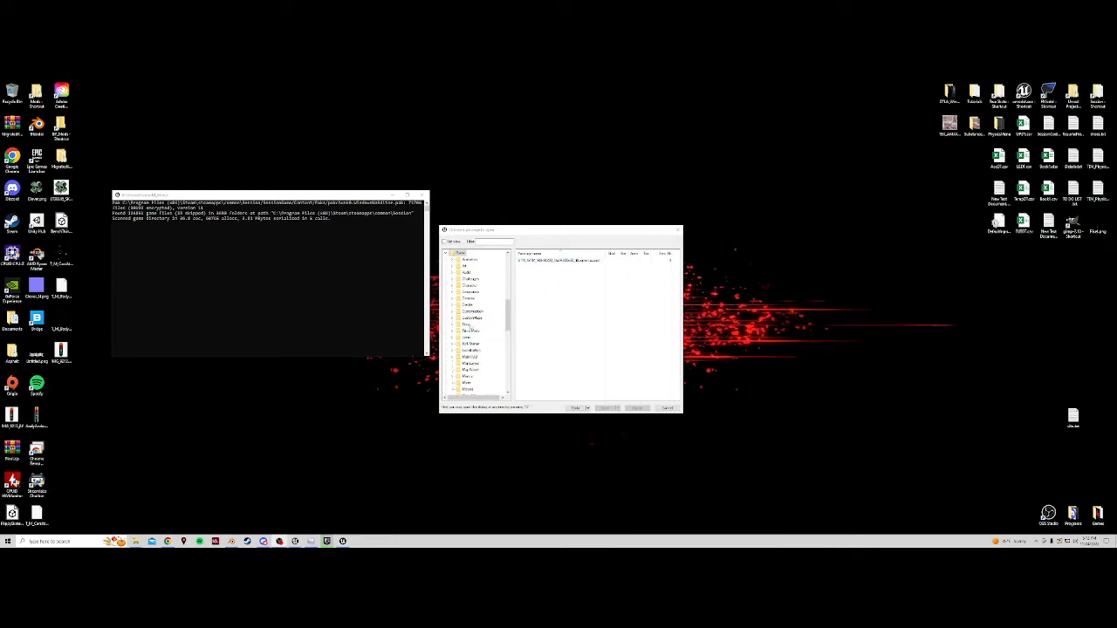
pyautogui.moveTo(510, 317); pyautogui.dragTo(510, 316)
pyautogui.click(452, 325)
pyautogui.click(460, 350)
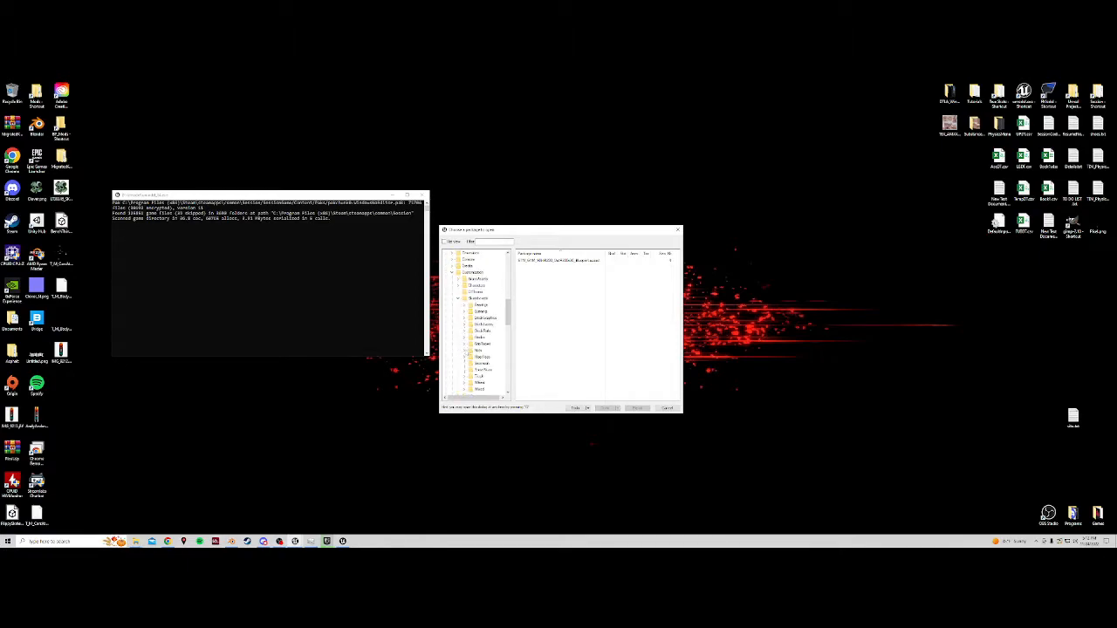
pyautogui.click(464, 337)
pyautogui.click(471, 344)
pyautogui.click(465, 323)
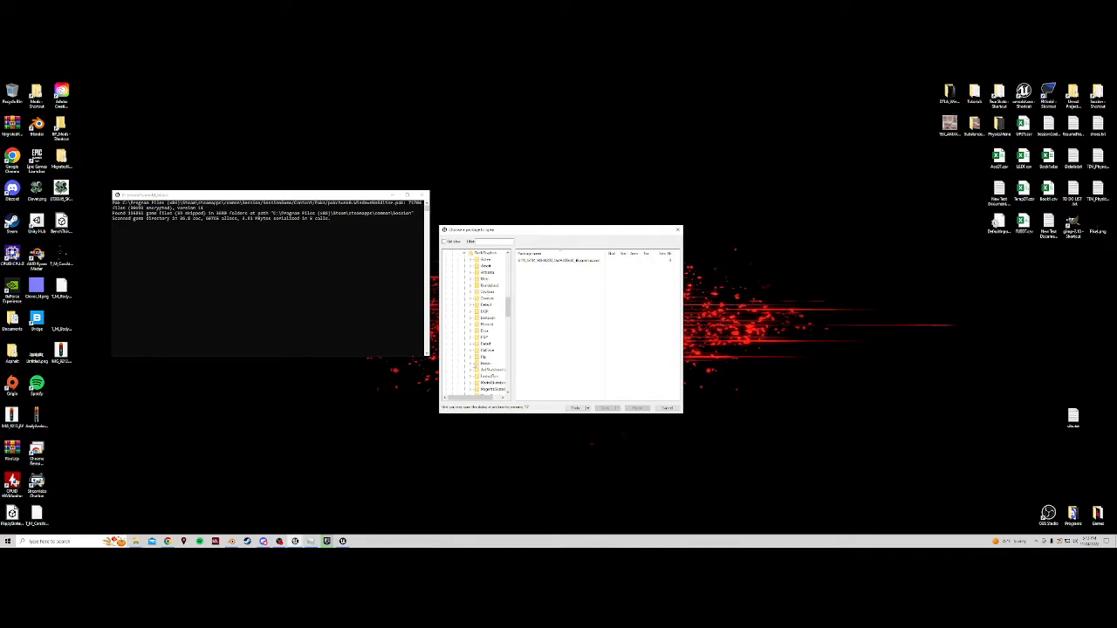
pyautogui.click(471, 364)
pyautogui.click(494, 345)
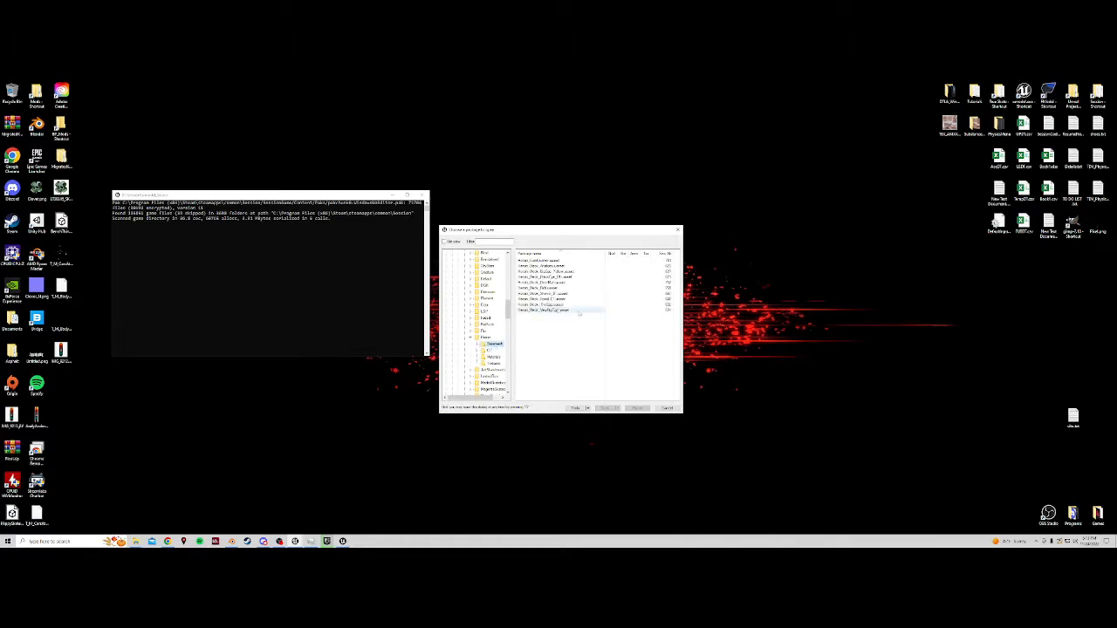
pyautogui.click(541, 260)
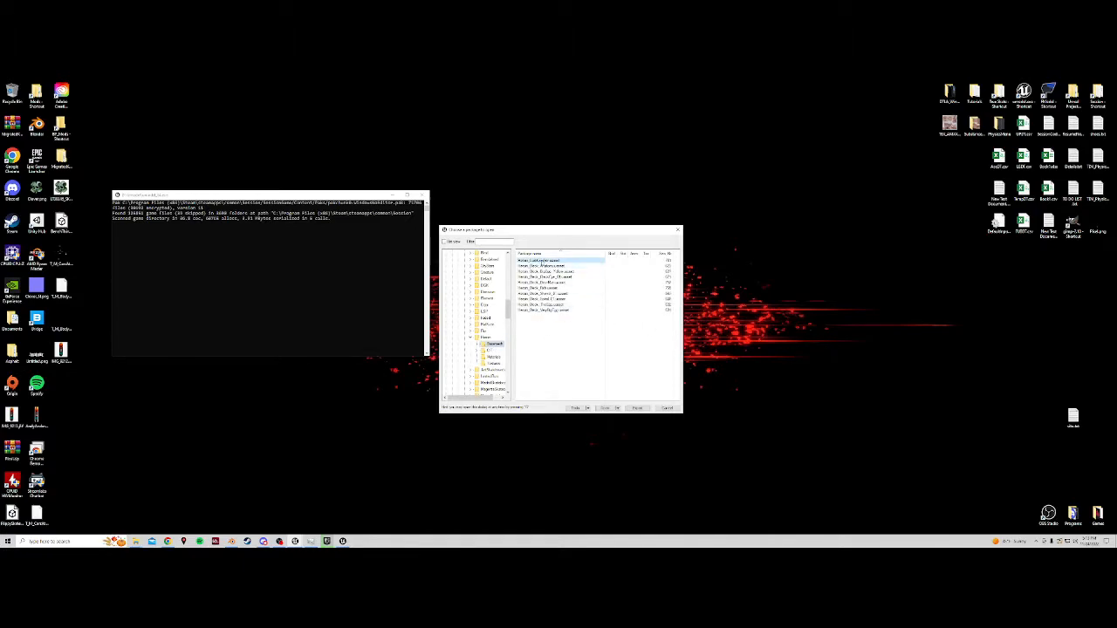
# Arrange the package browser and a widened Unreal Editor side by side, and show the Content Browser's folder tree
pyautogui.moveTo(566, 234); pyautogui.dragTo(225, 243)
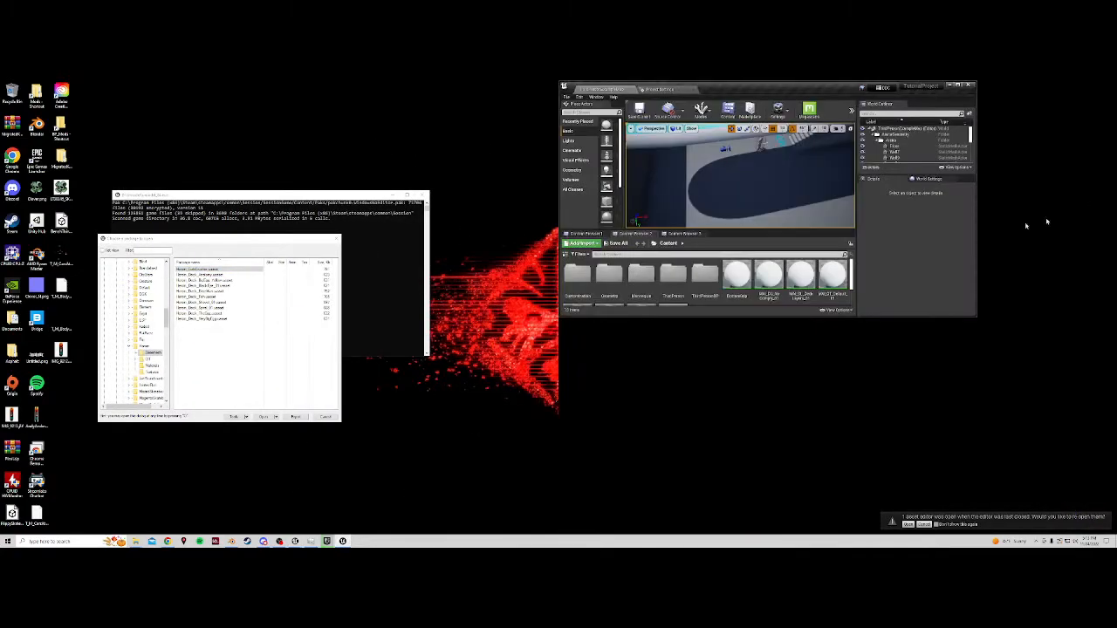
pyautogui.press('super+Right')
pyautogui.click(573, 299)
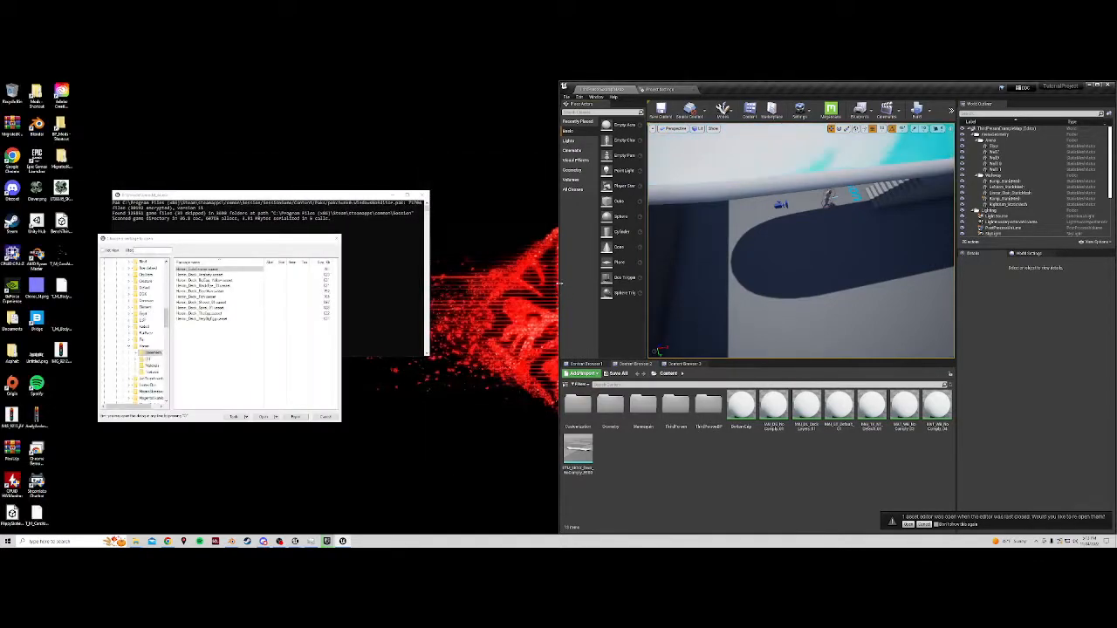
pyautogui.moveTo(561, 281); pyautogui.dragTo(350, 279)
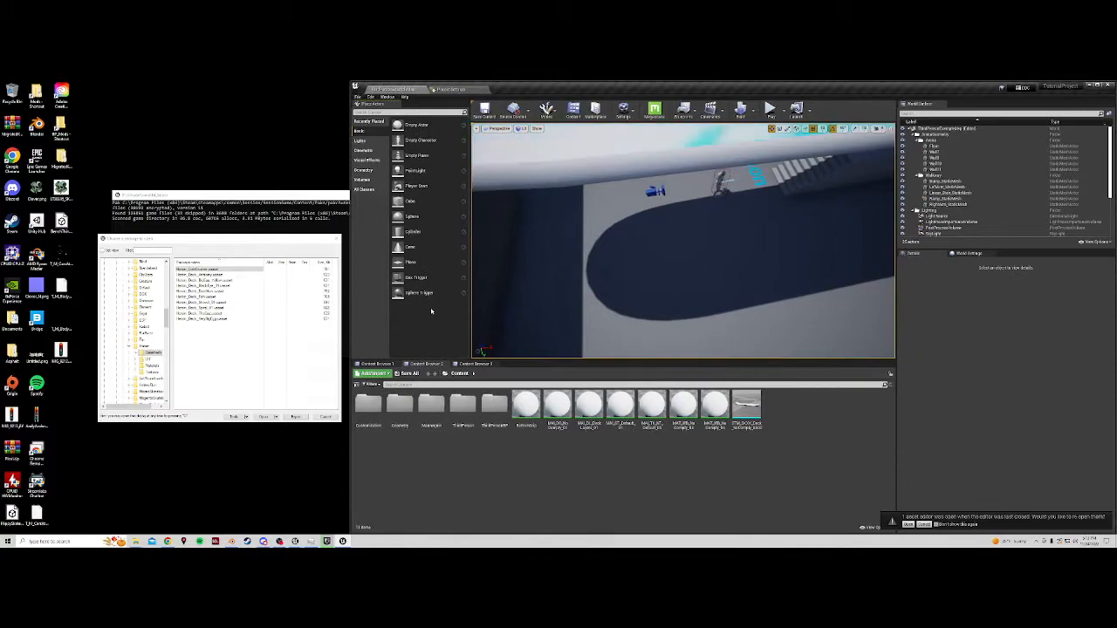
pyautogui.click(356, 385)
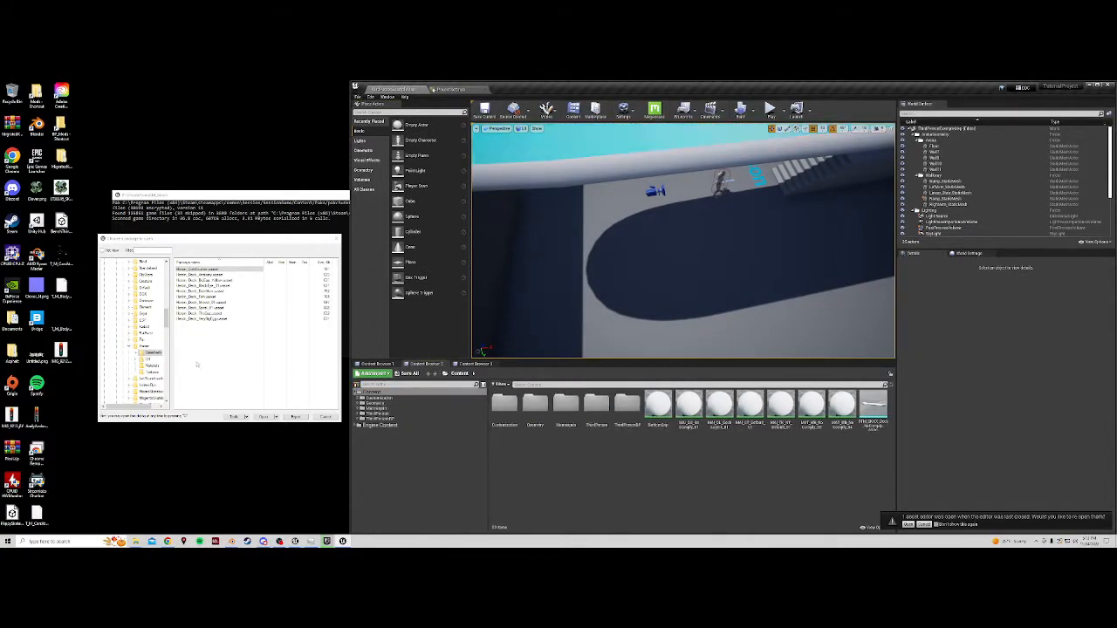
# Create a folder named Heroin inside Content/Customization/Skateboards/DeckGraphics in the Unreal project
pyautogui.moveTo(167, 318); pyautogui.dragTo(166, 306)
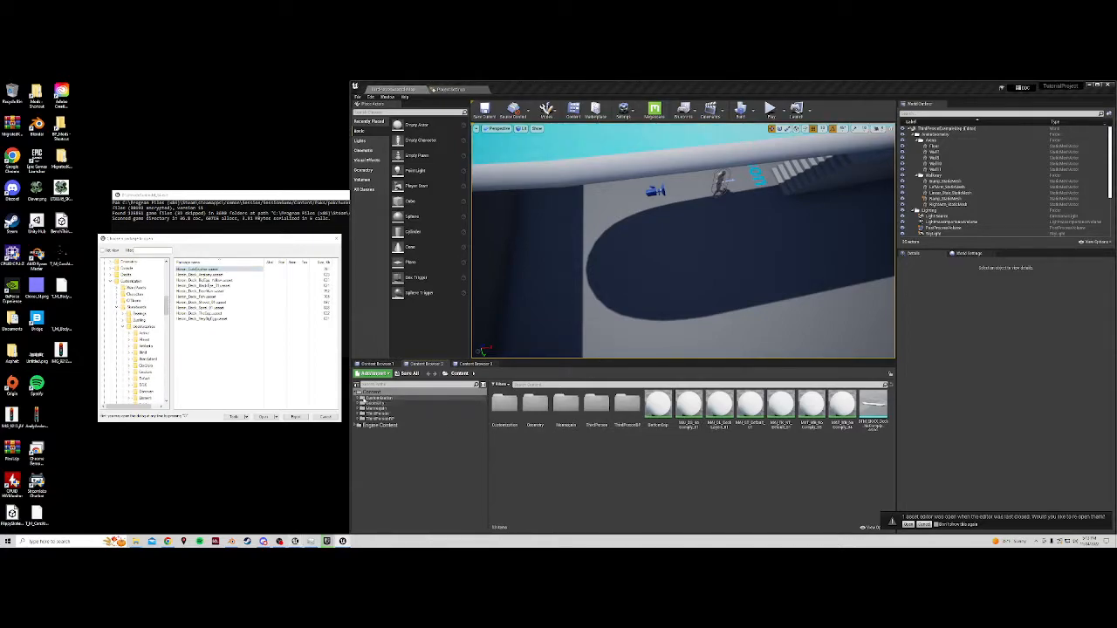
pyautogui.click(379, 398)
pyautogui.click(363, 404)
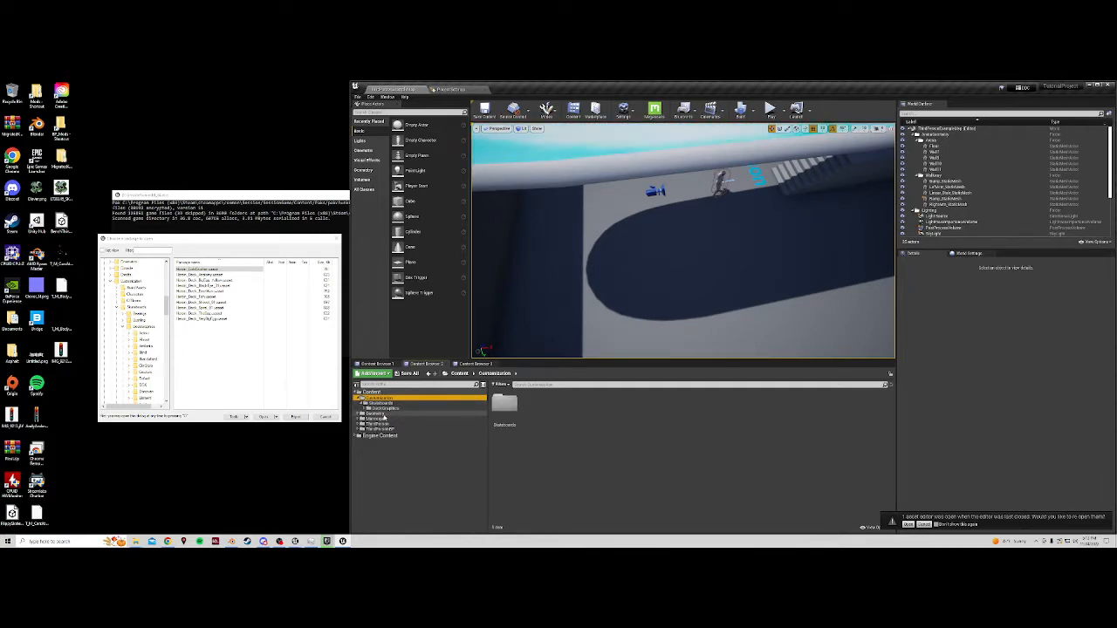
pyautogui.click(367, 408)
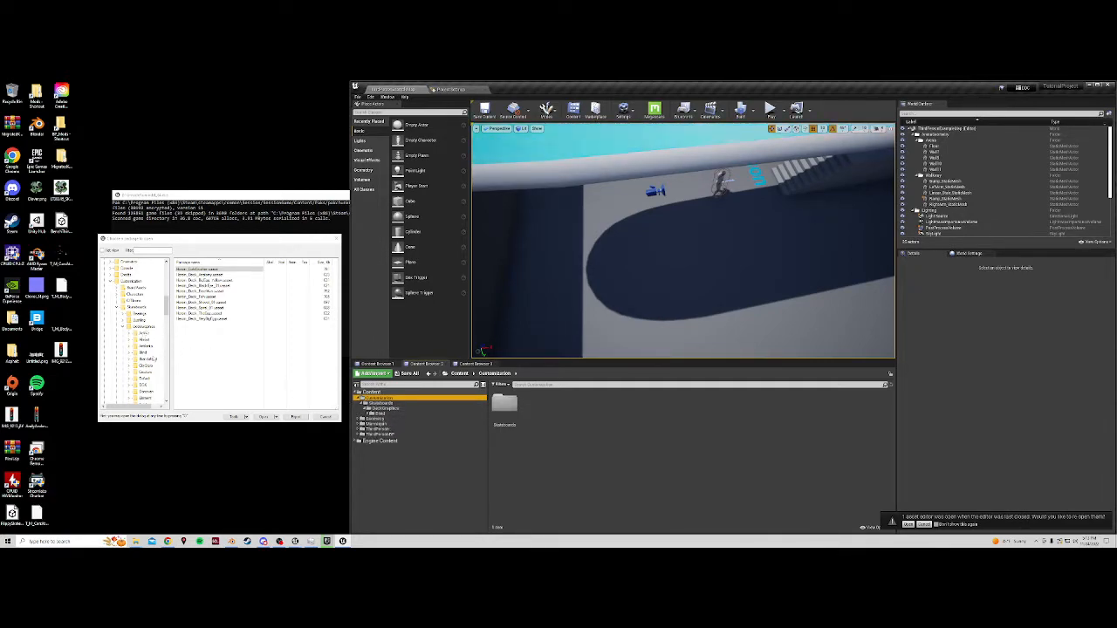
pyautogui.scroll(-3, 152, 384)
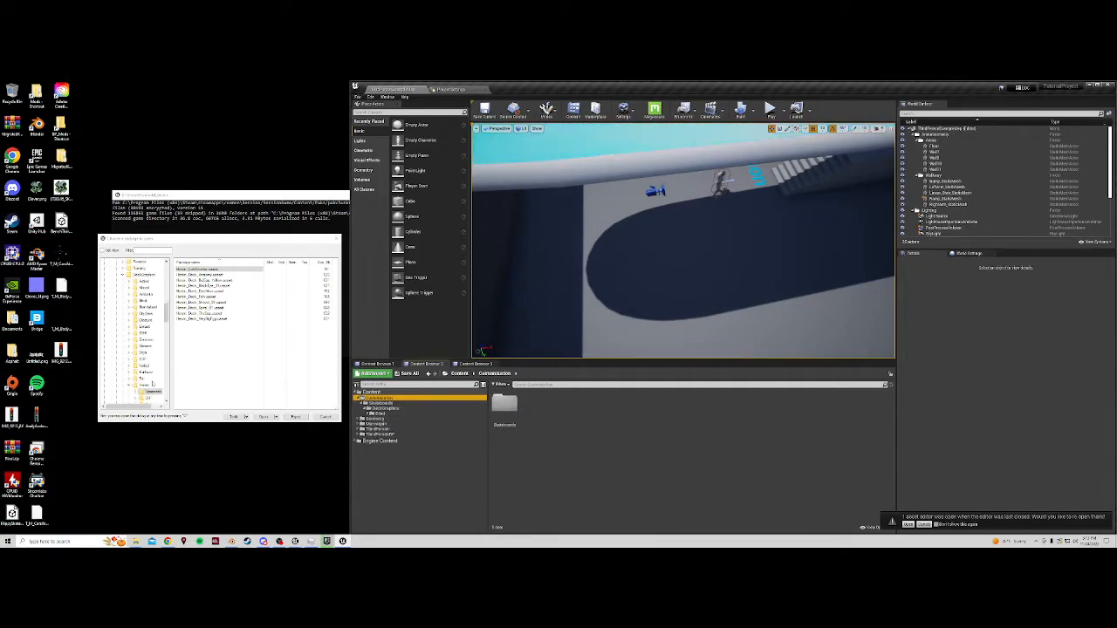
pyautogui.click(384, 408)
pyautogui.rightClick(600, 417)
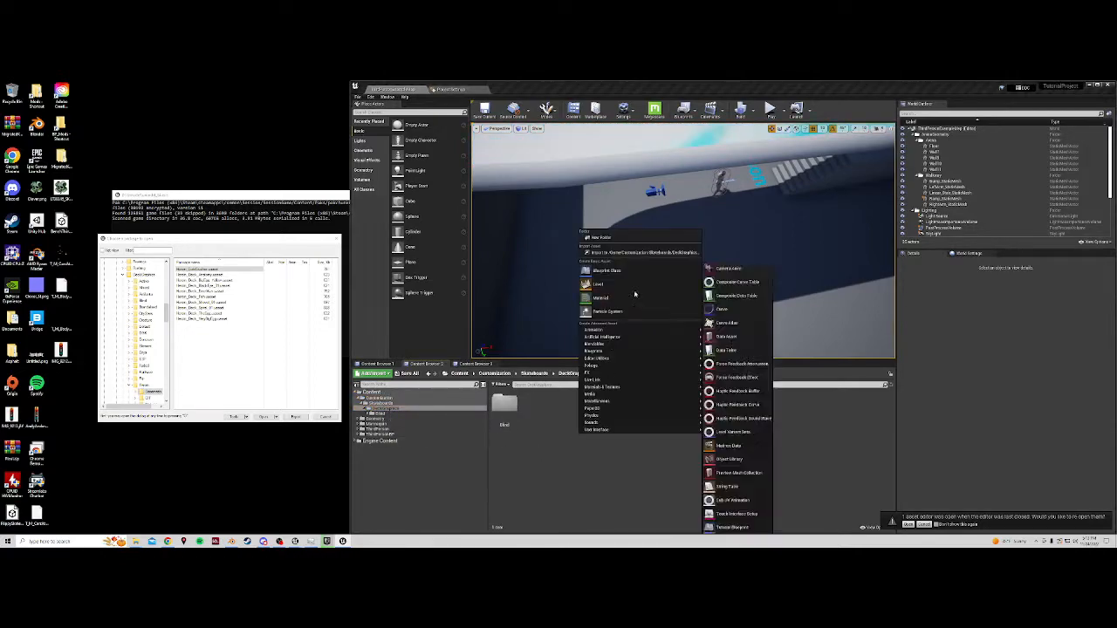
pyautogui.click(624, 329)
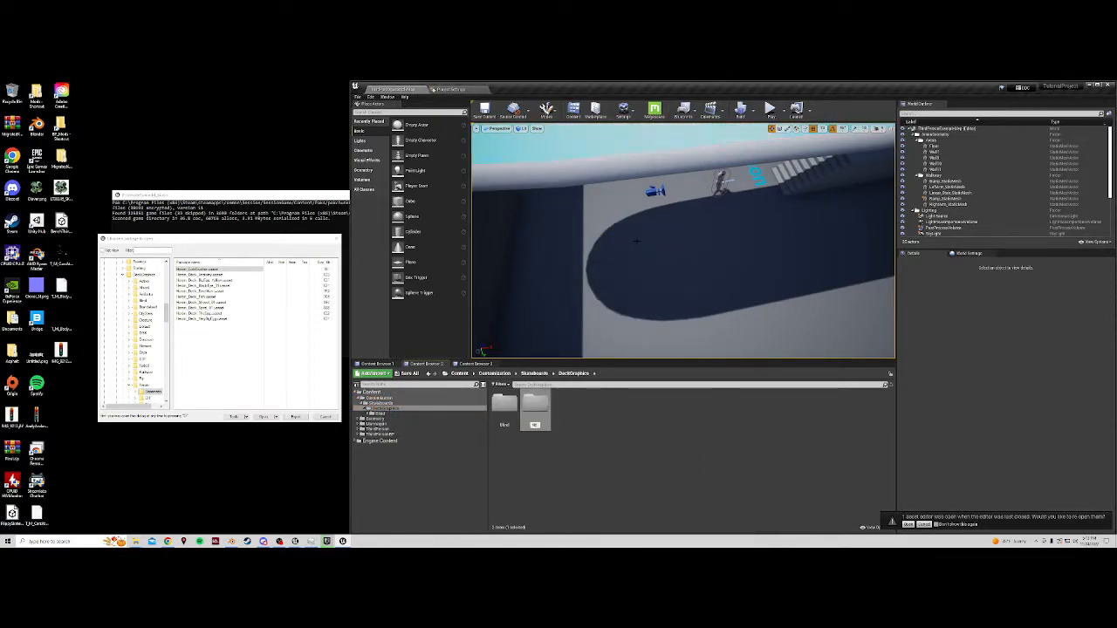
pyautogui.press('Return')
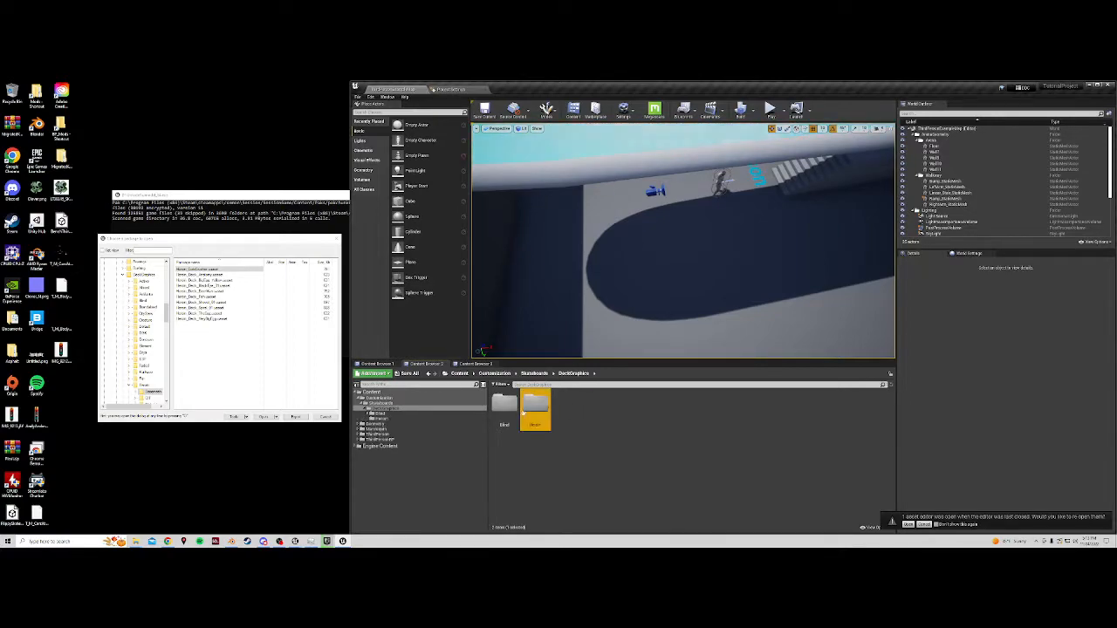
# Create a Basemesh folder inside the Heroin folder and open it
pyautogui.doubleClick(534, 410)
pyautogui.scroll(-4, 150, 339)
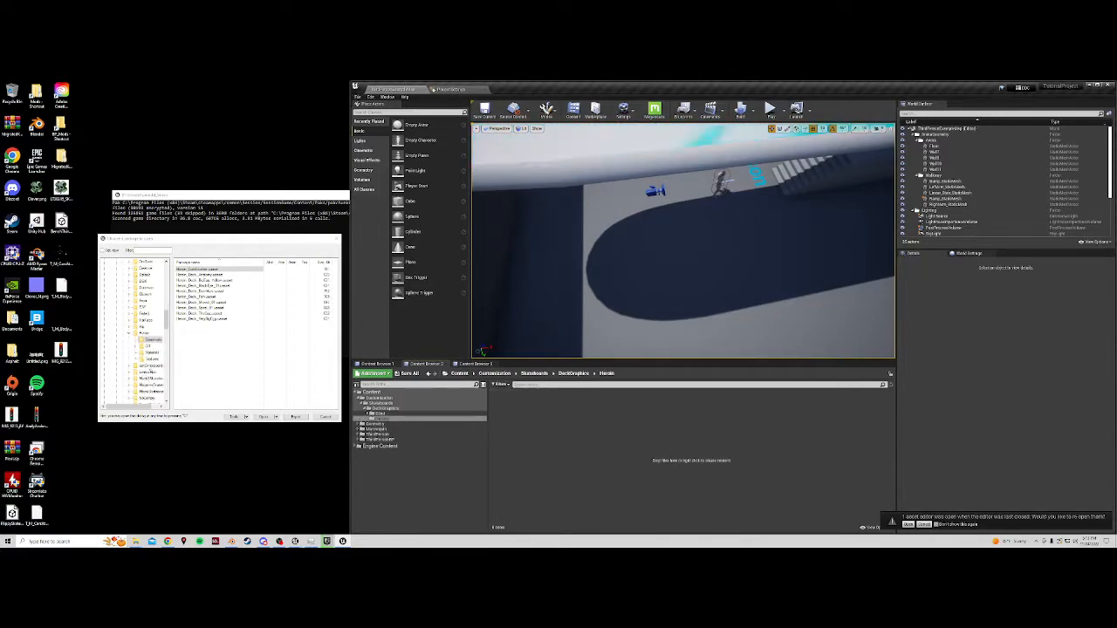
pyautogui.rightClick(524, 424)
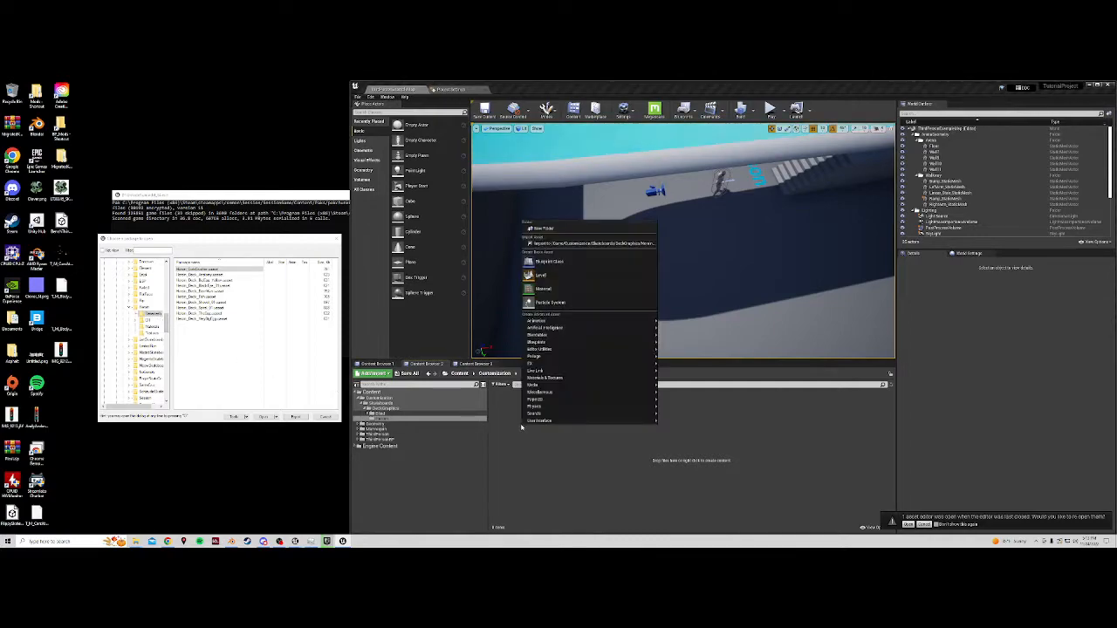
pyautogui.click(556, 228)
pyautogui.write('Basement')
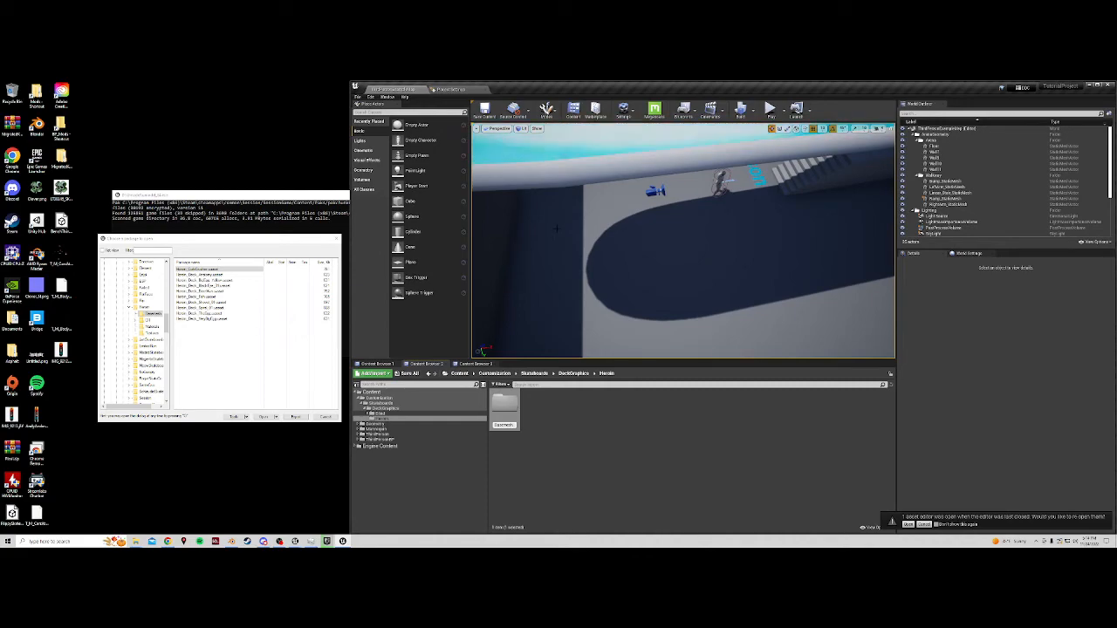
pyautogui.press('Return')
pyautogui.doubleClick(515, 413)
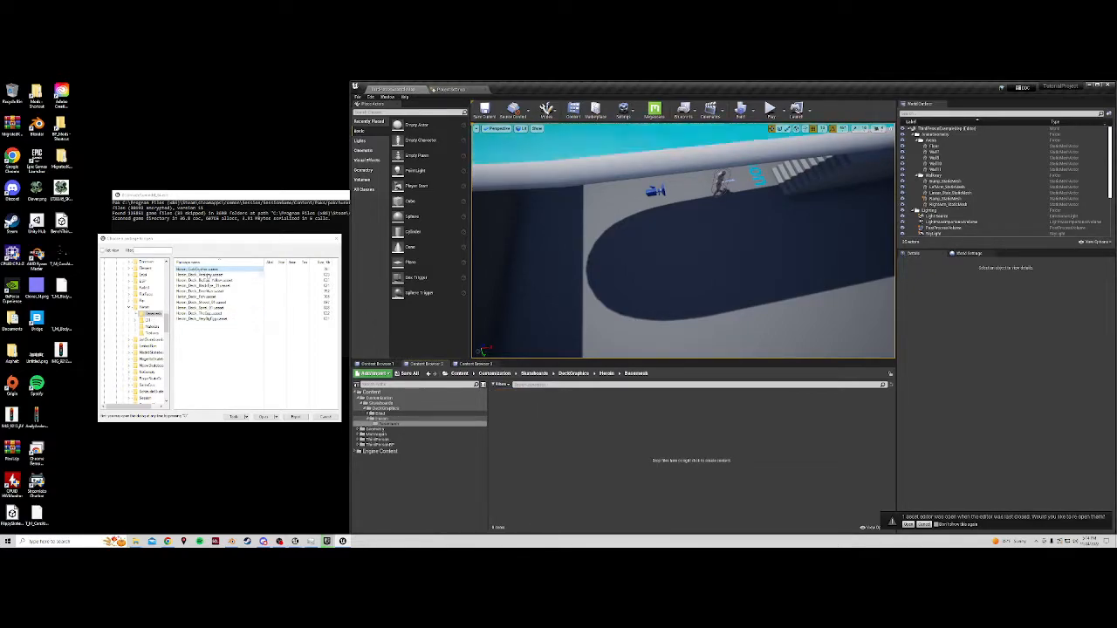
# Import the skateboard deck FBX with its materials into the Heroin/Basemesh folder and save all the imported assets
pyautogui.rightClick(530, 413)
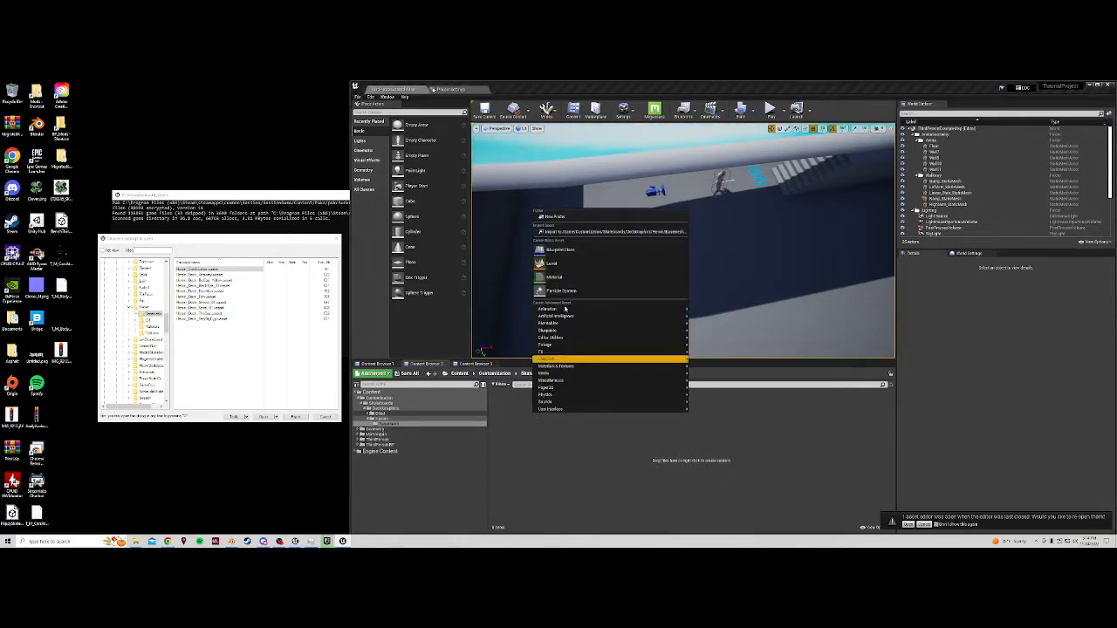
pyautogui.click(575, 232)
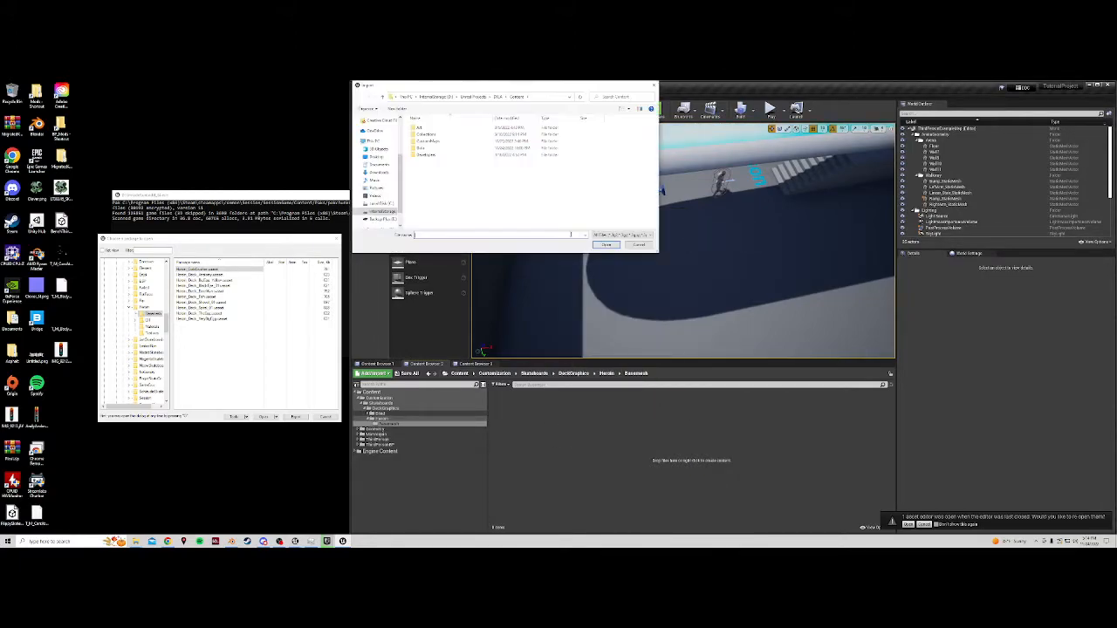
pyautogui.click(395, 213)
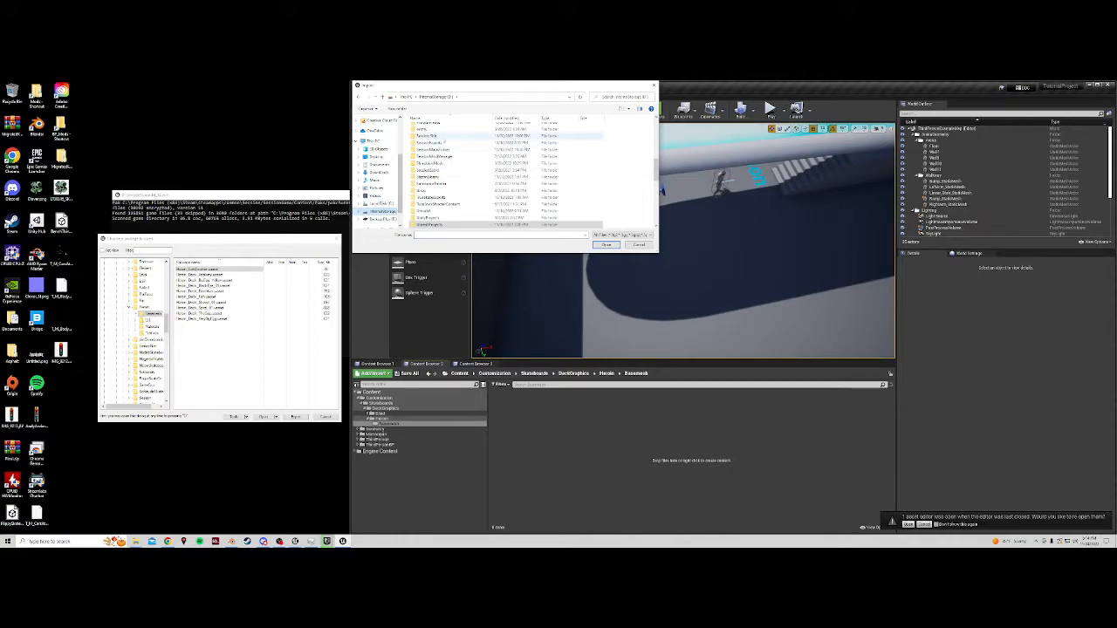
pyautogui.scroll(5, 426, 159)
pyautogui.doubleClick(426, 174)
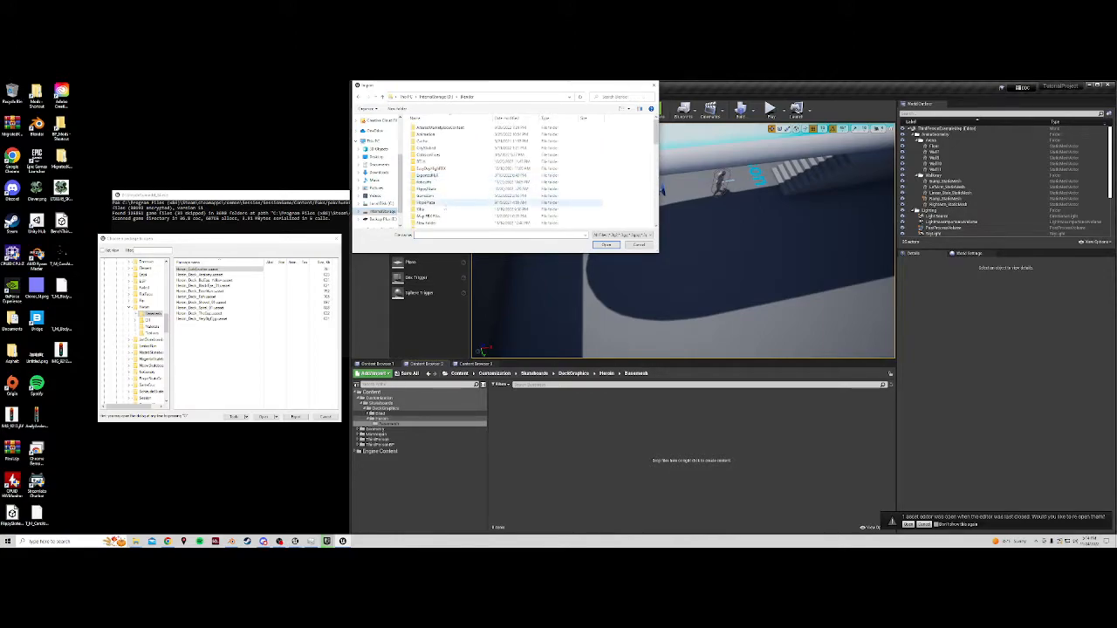
pyautogui.scroll(-3, 447, 207)
pyautogui.doubleClick(443, 219)
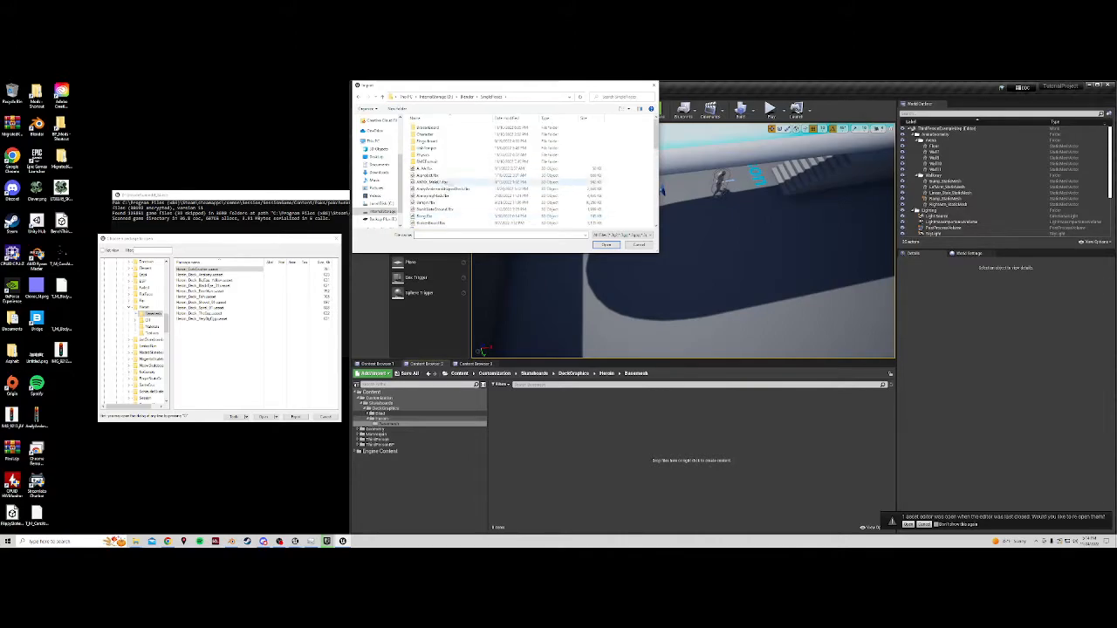
pyautogui.doubleClick(473, 189)
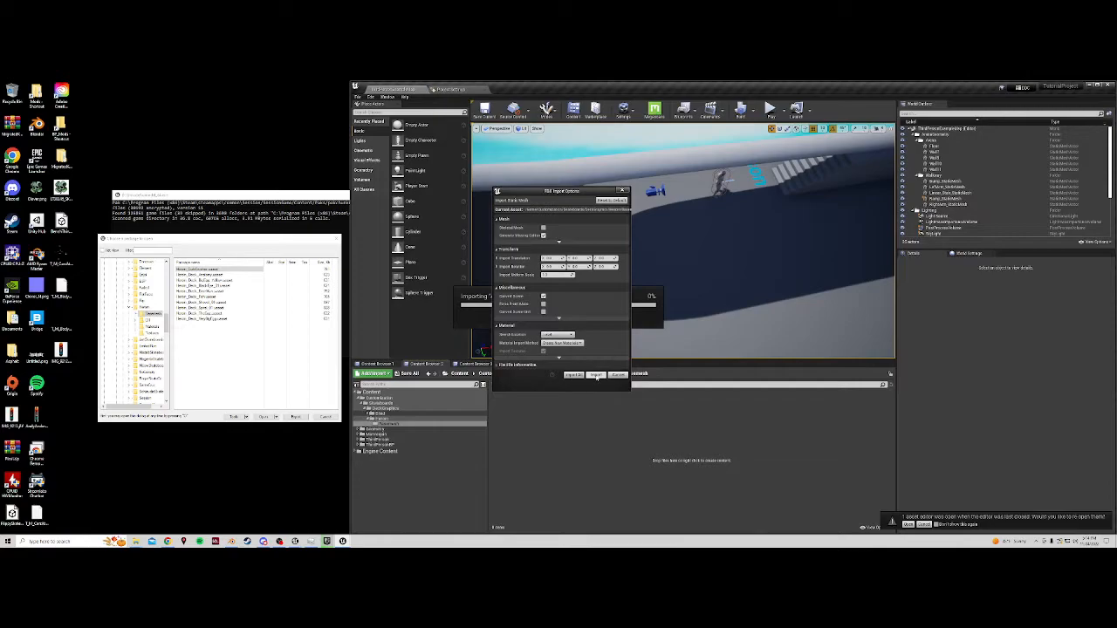
pyautogui.click(596, 375)
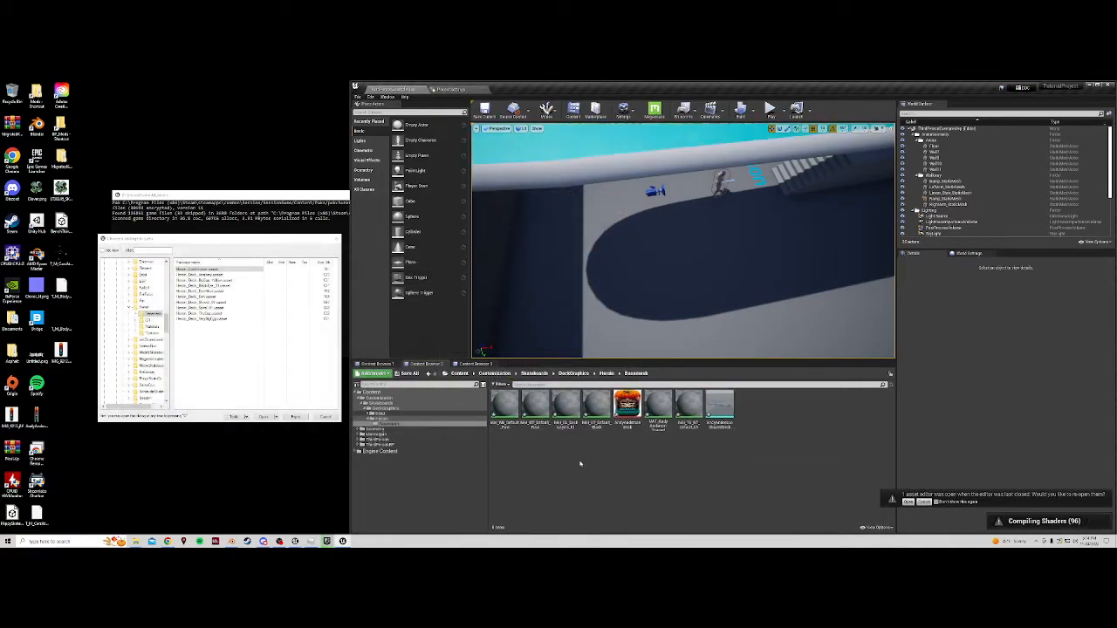
pyautogui.click(409, 373)
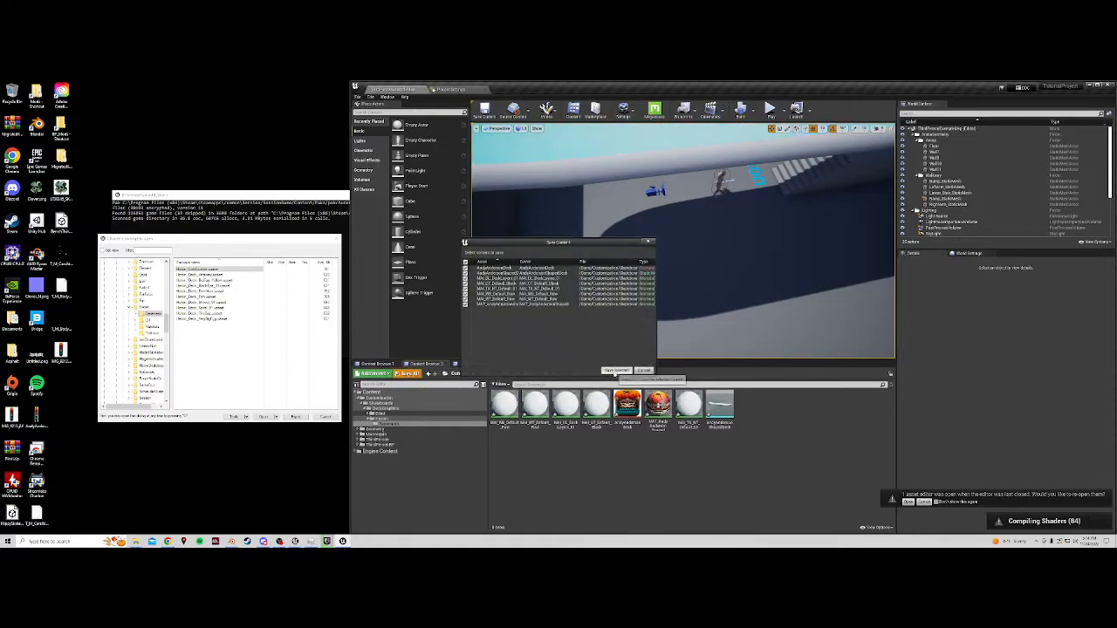
pyautogui.click(616, 371)
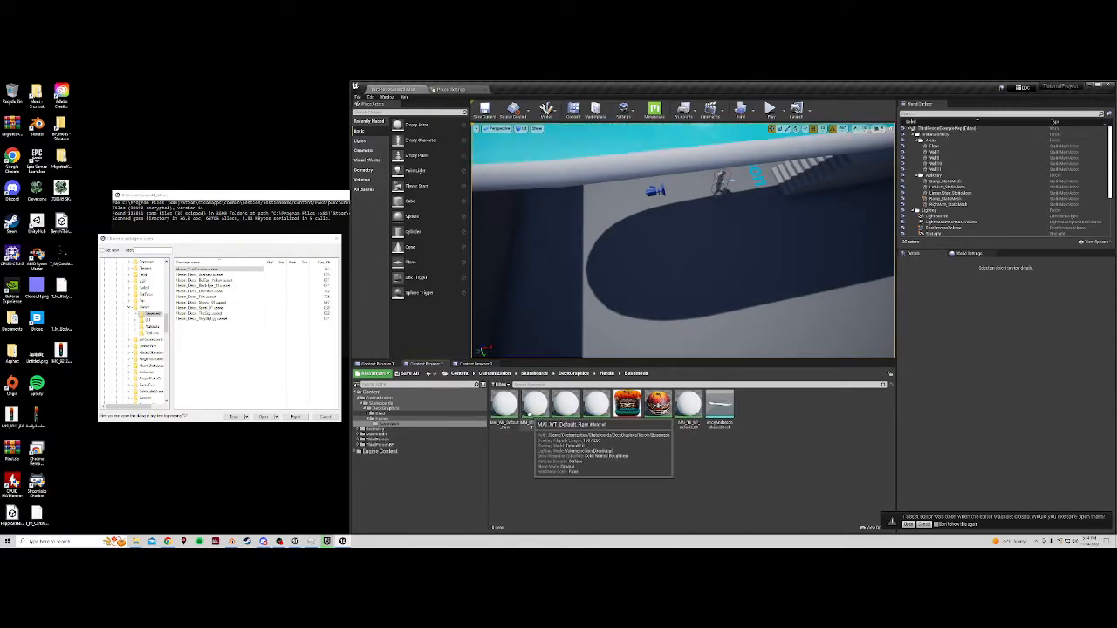
# Search the package browser's flat list for MAI_WB_Default_Raw and select the matching package to read its folder path
pyautogui.click(504, 405)
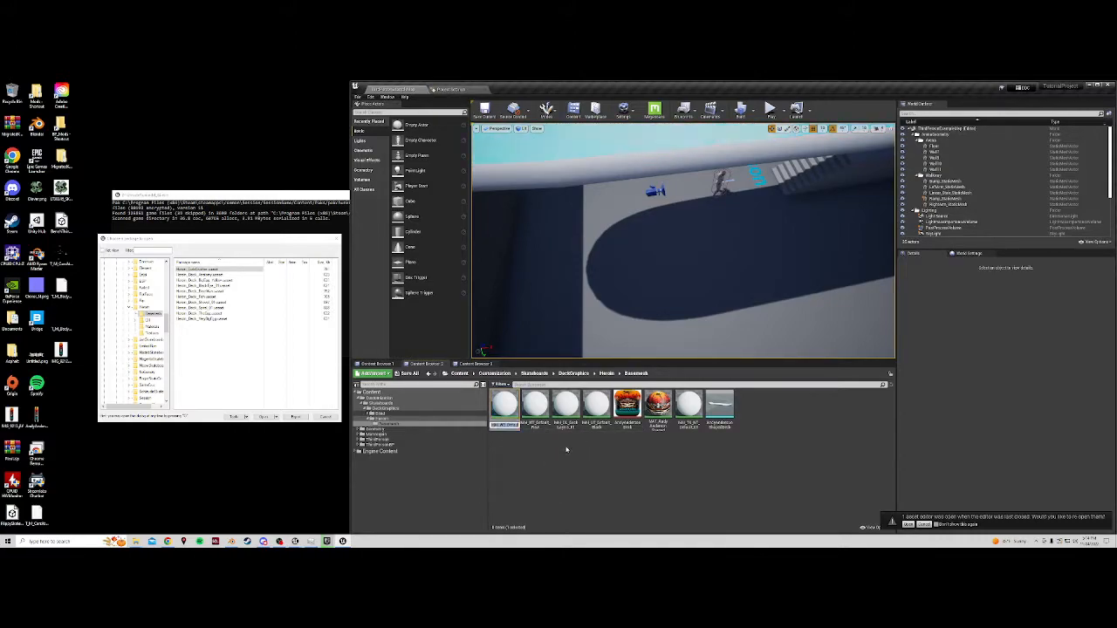
pyautogui.click(531, 450)
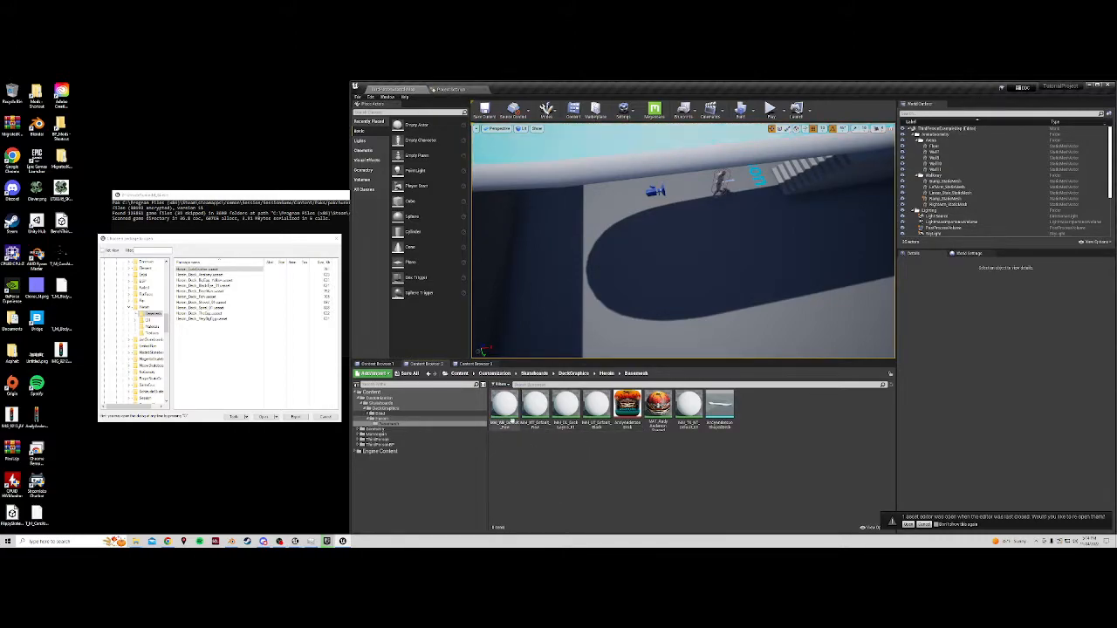
pyautogui.click(139, 250)
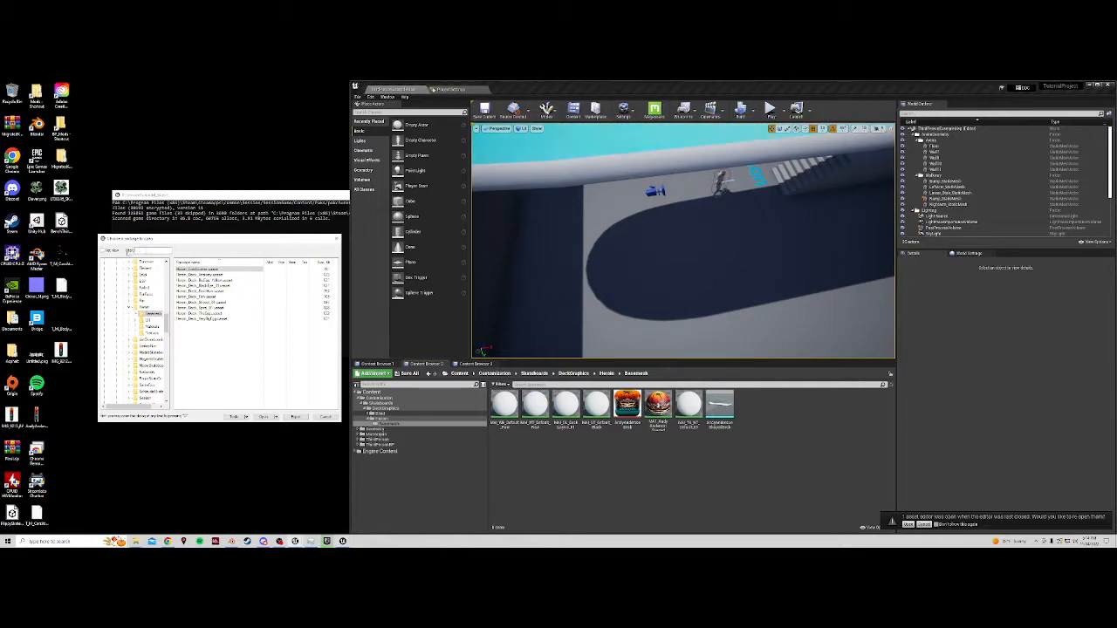
pyautogui.write('MAI_WB_Default_Raw')
pyautogui.click(103, 251)
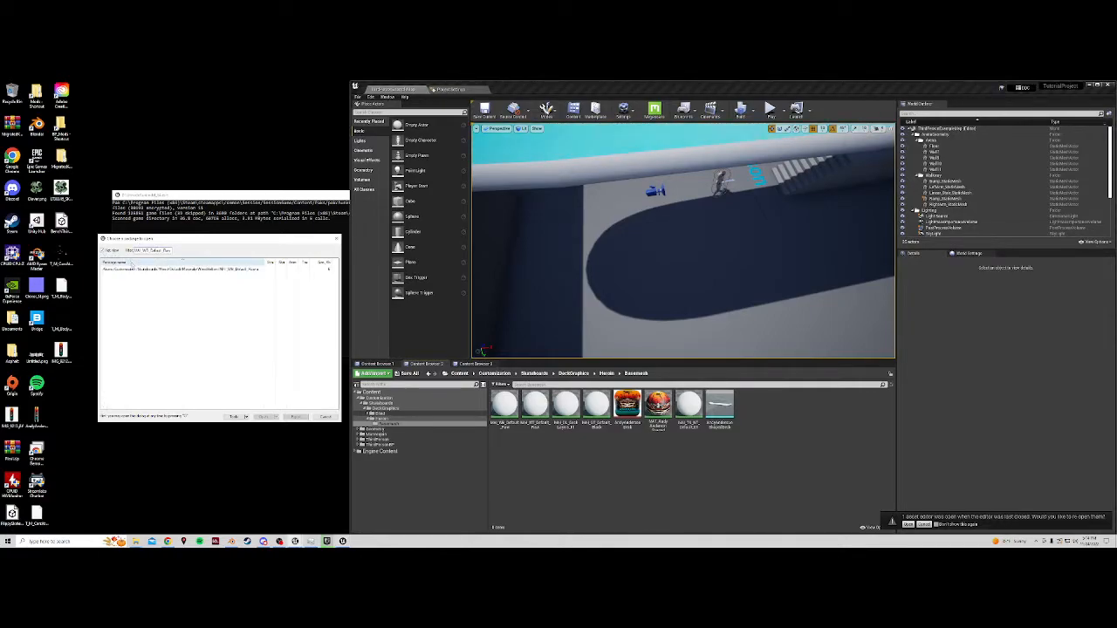
pyautogui.click(126, 270)
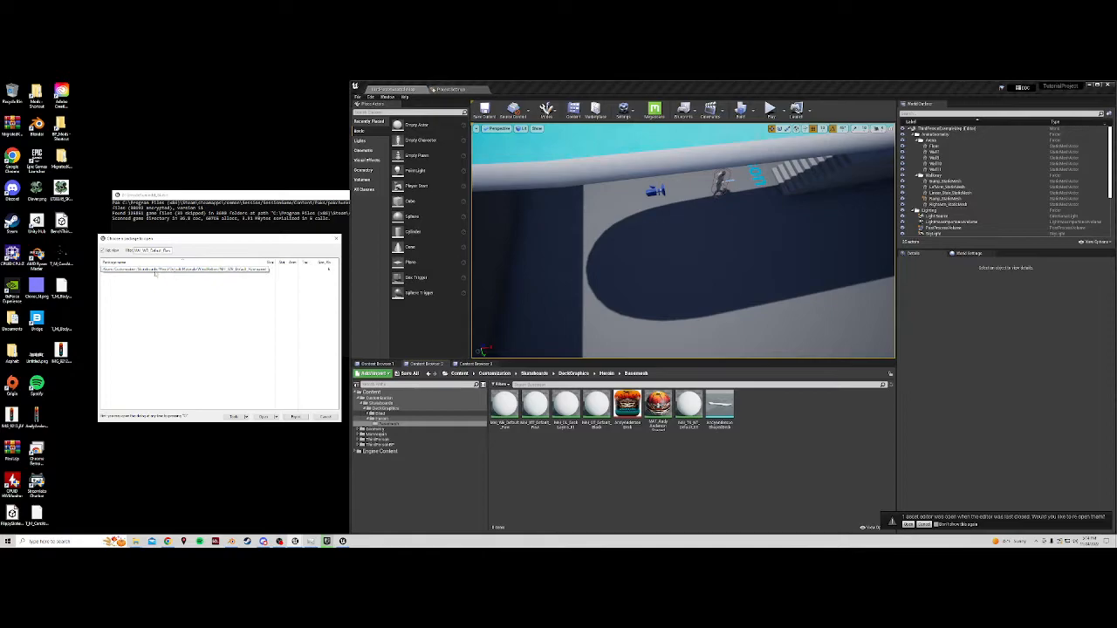
# Create a folder named Wood inside Content/Customization/Skateboards in the Unreal project
pyautogui.click(379, 402)
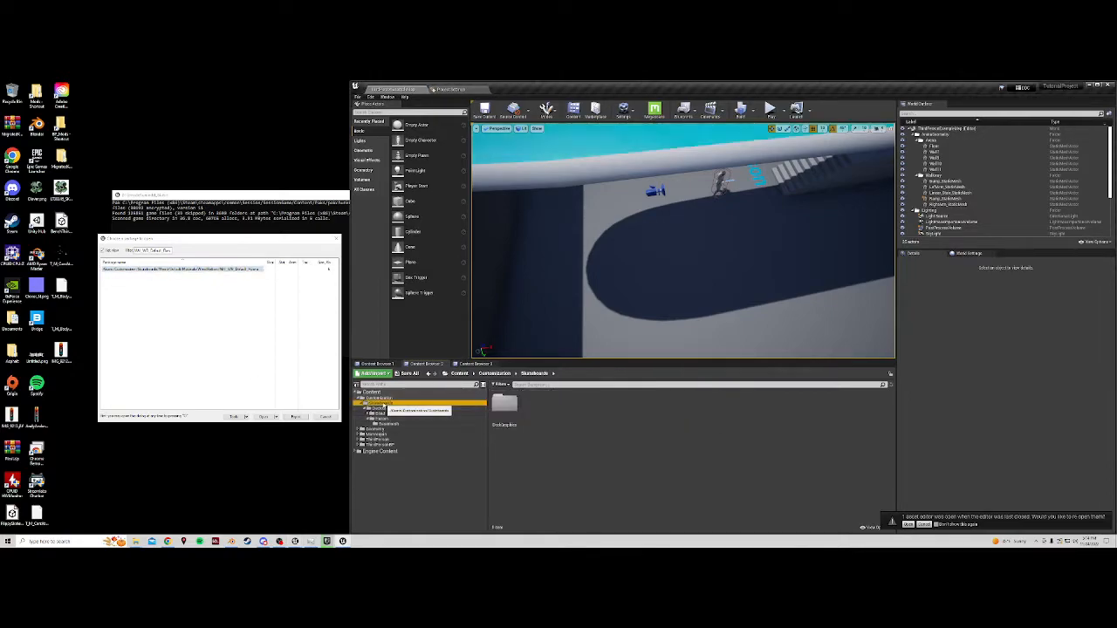
pyautogui.rightClick(566, 436)
pyautogui.click(608, 229)
pyautogui.write('Wood')
pyautogui.press('Return')
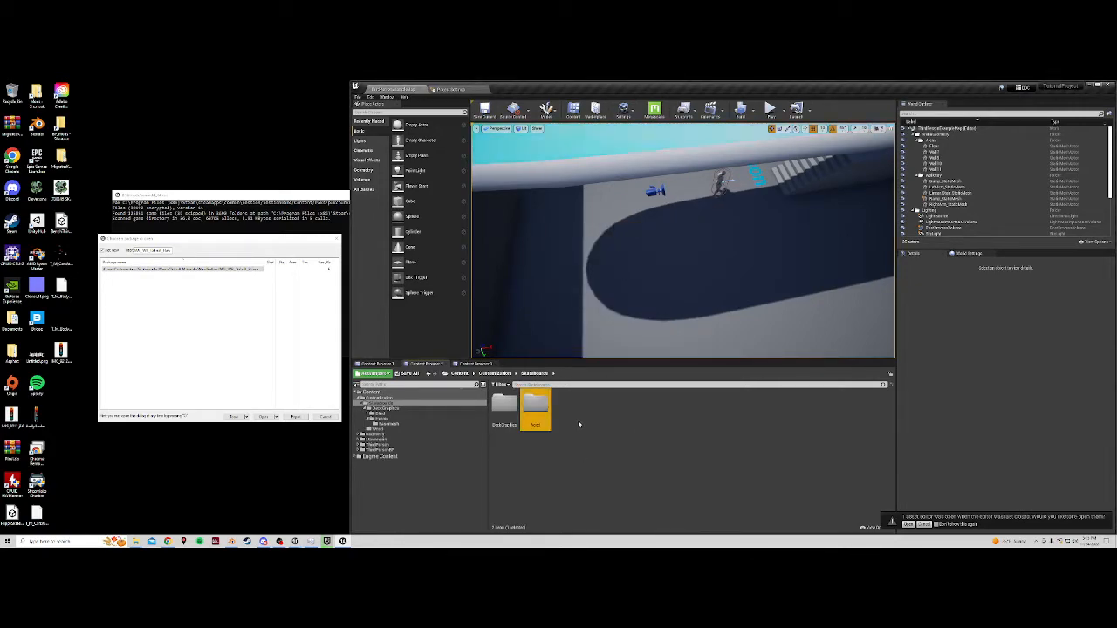
# Create a Default folder inside the Wood folder and open it
pyautogui.doubleClick(536, 409)
pyautogui.rightClick(542, 401)
pyautogui.click(564, 202)
pyautogui.write('Default')
pyautogui.press('Return')
pyautogui.press('Return')
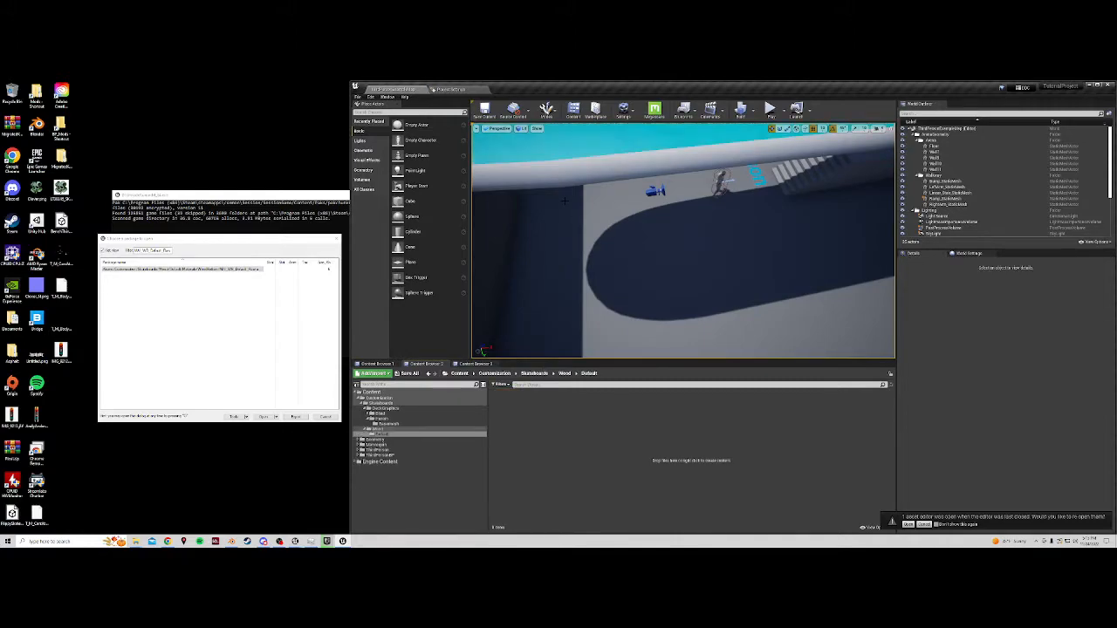
# Create a Materials folder inside Wood/Default
pyautogui.rightClick(551, 443)
pyautogui.click(575, 247)
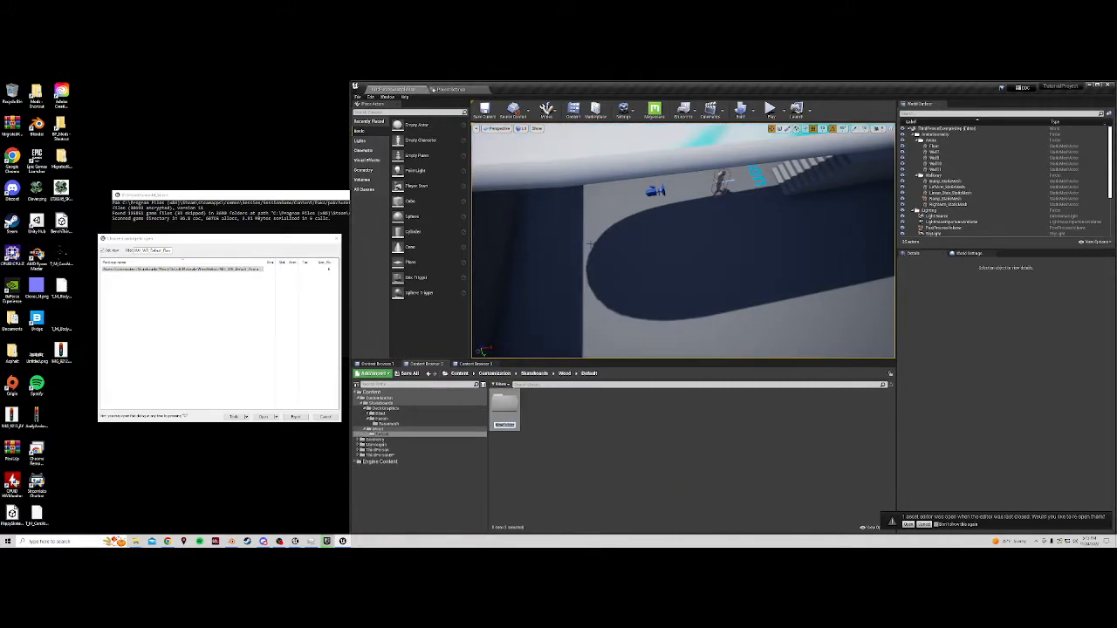
pyautogui.write('Materials')
pyautogui.press('Return')
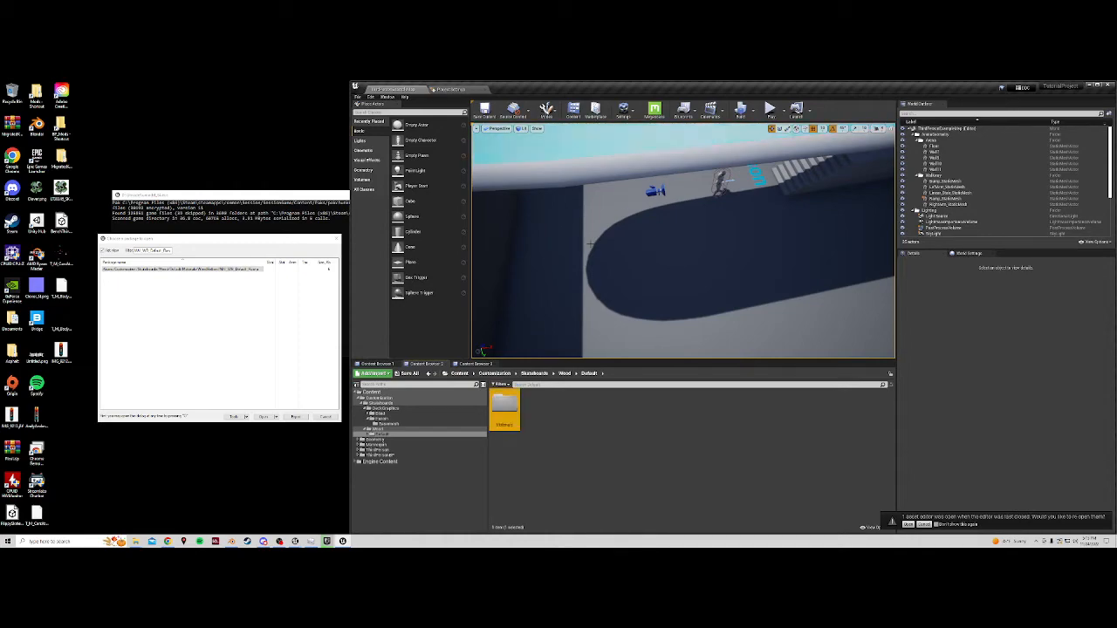
# Create a WoodBottom folder inside Wood/Default/Materials and open it
pyautogui.doubleClick(505, 408)
pyautogui.rightClick(526, 433)
pyautogui.click(616, 235)
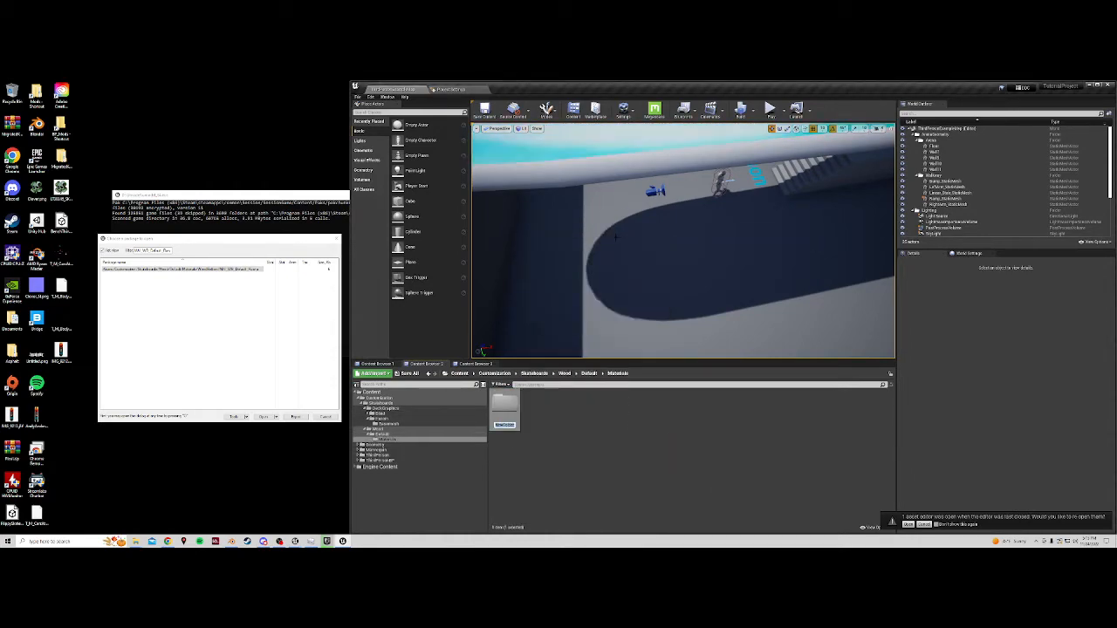
pyautogui.press('Return')
pyautogui.press('Return')
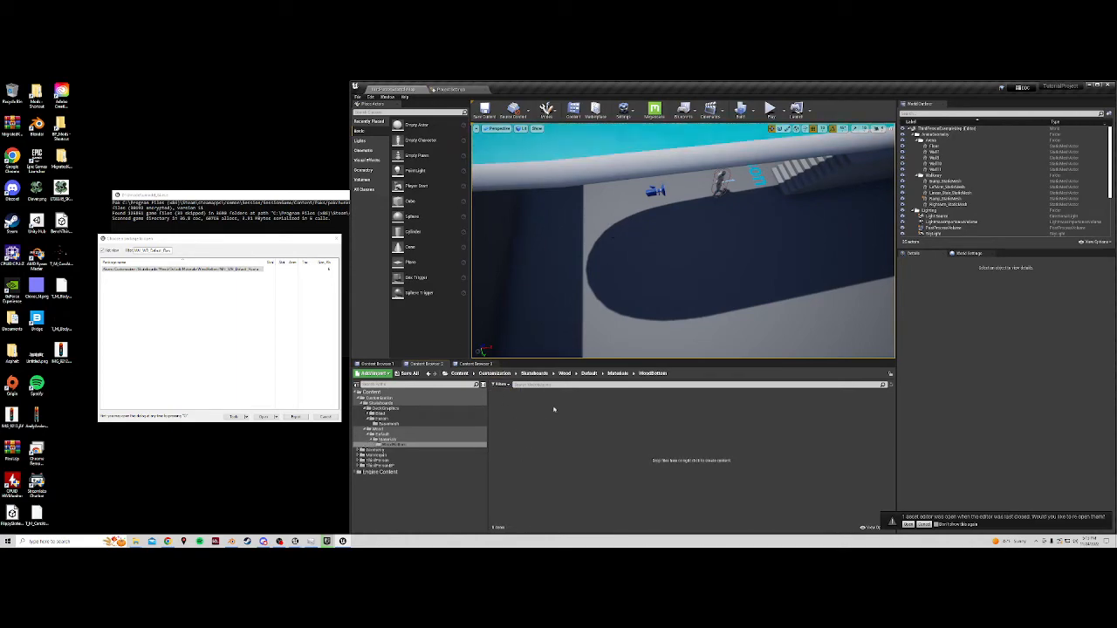
# Move the MAI_WB_Default_Raw material from Heroin/Basemesh into the WoodBottom folder
pyautogui.click(392, 423)
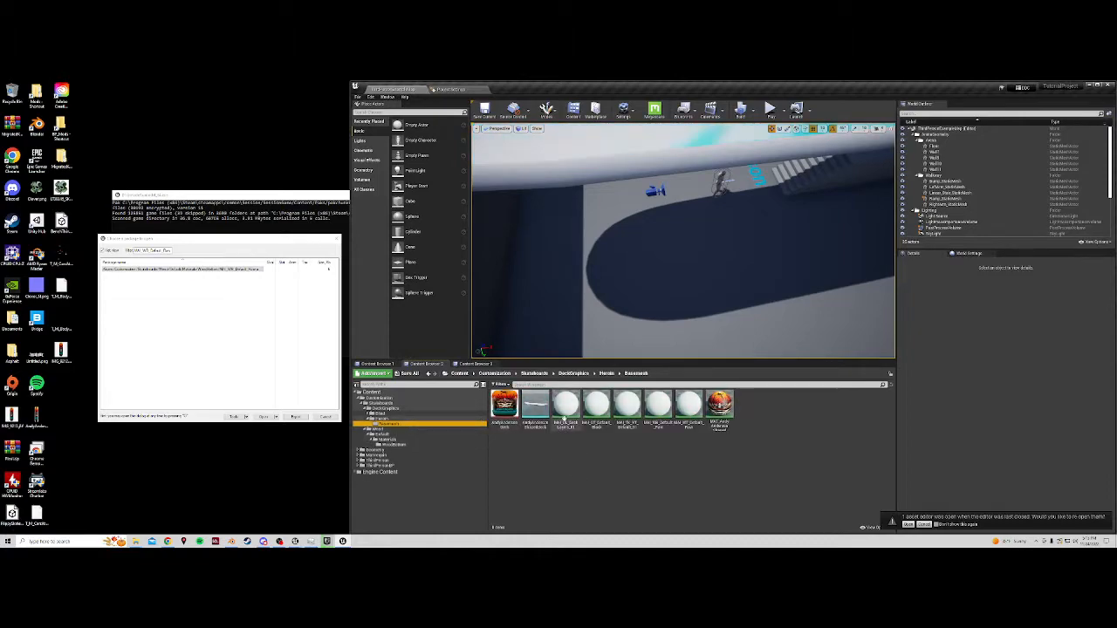
pyautogui.click(565, 423)
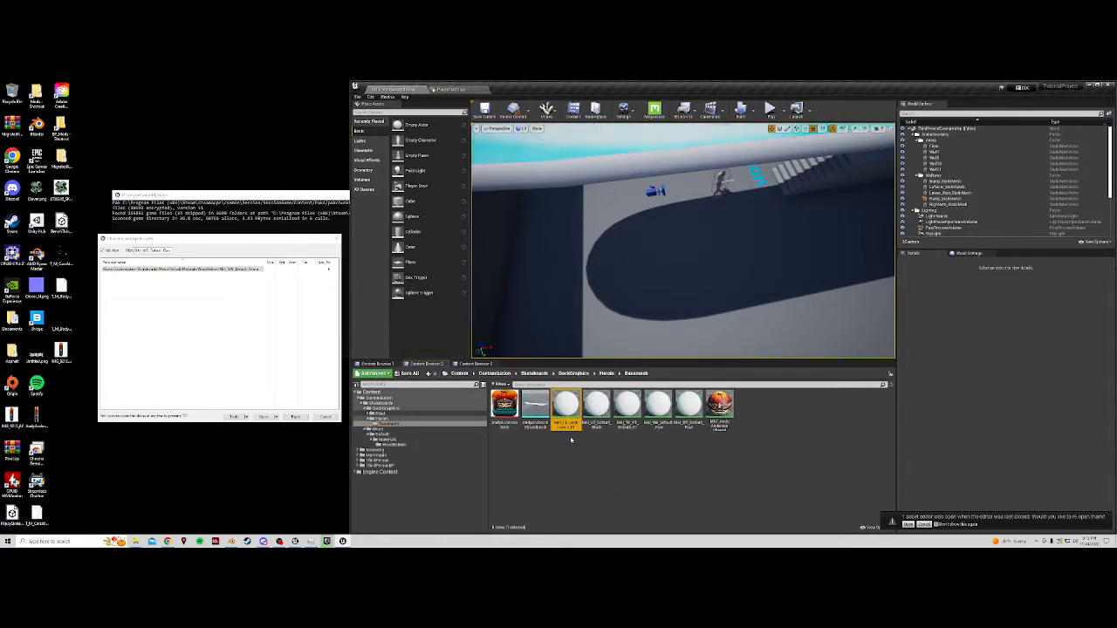
pyautogui.moveTo(689, 410); pyautogui.dragTo(678, 448)
pyautogui.click(633, 452)
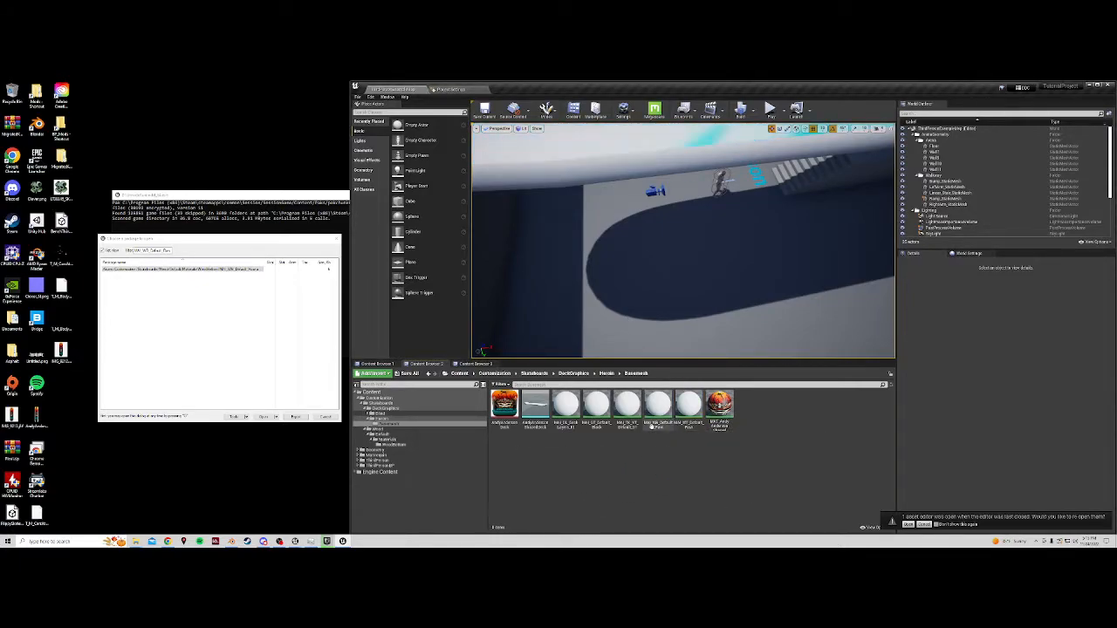
pyautogui.moveTo(658, 405); pyautogui.dragTo(406, 446)
pyautogui.click(424, 456)
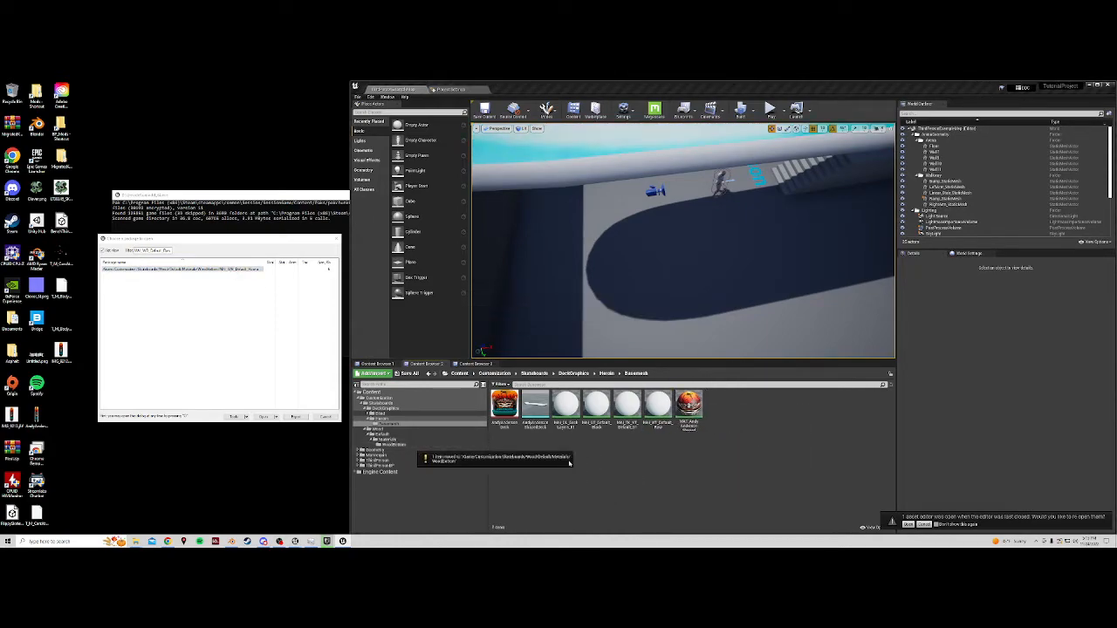
# Look up MAI_WT_Default_Raw in the package browser, and create and open a WoodTop folder inside Wood/Default/Materials
pyautogui.click(659, 431)
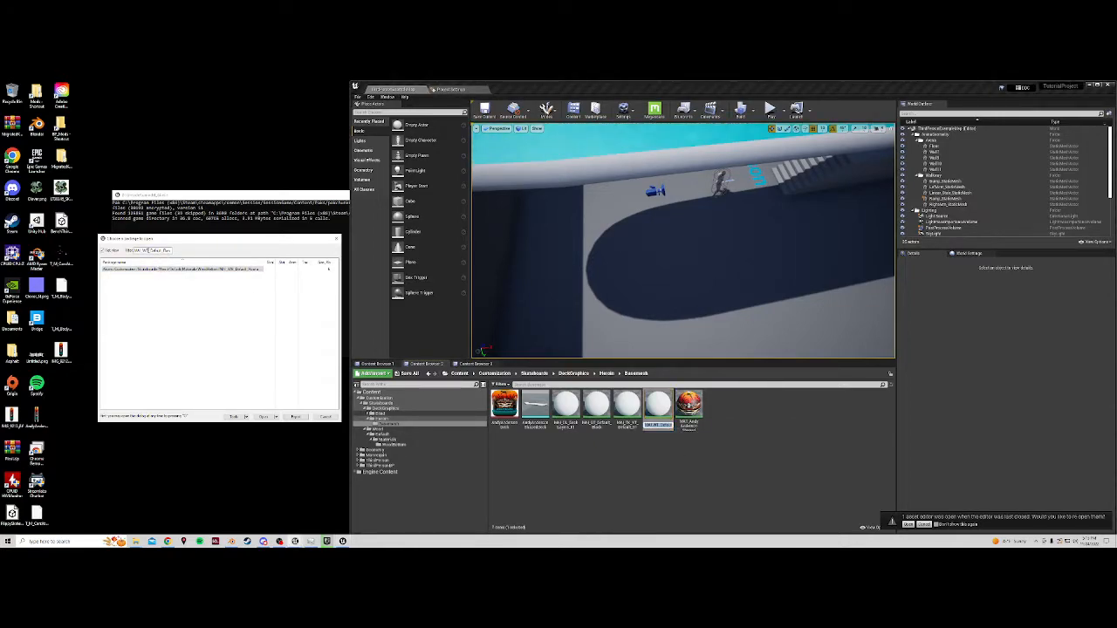
pyautogui.write('MAI_WT_Default_Raw')
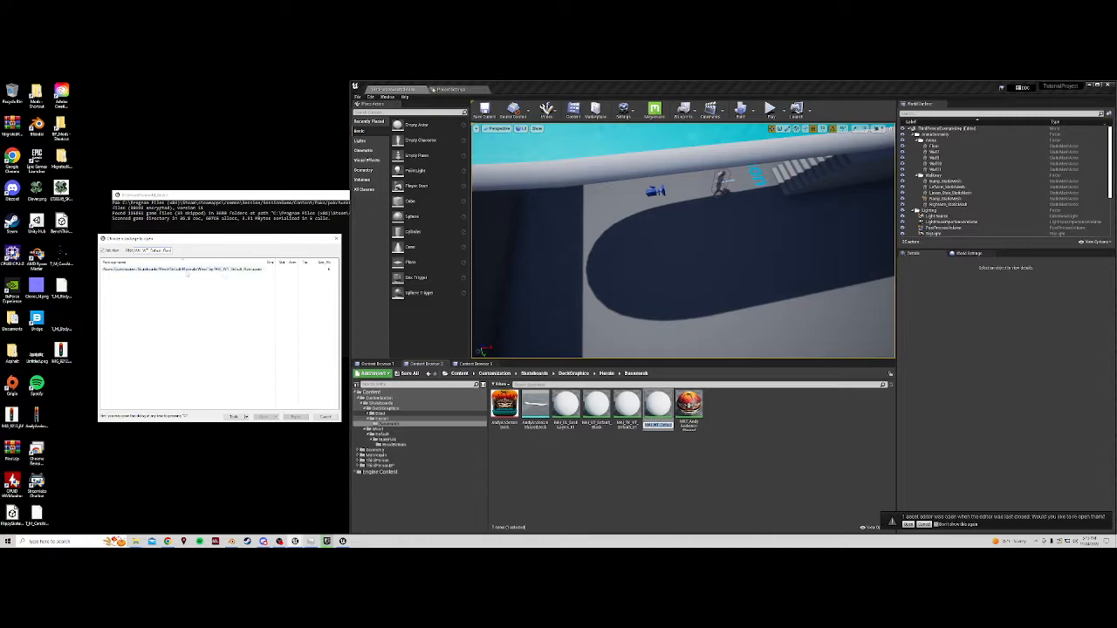
pyautogui.click(388, 440)
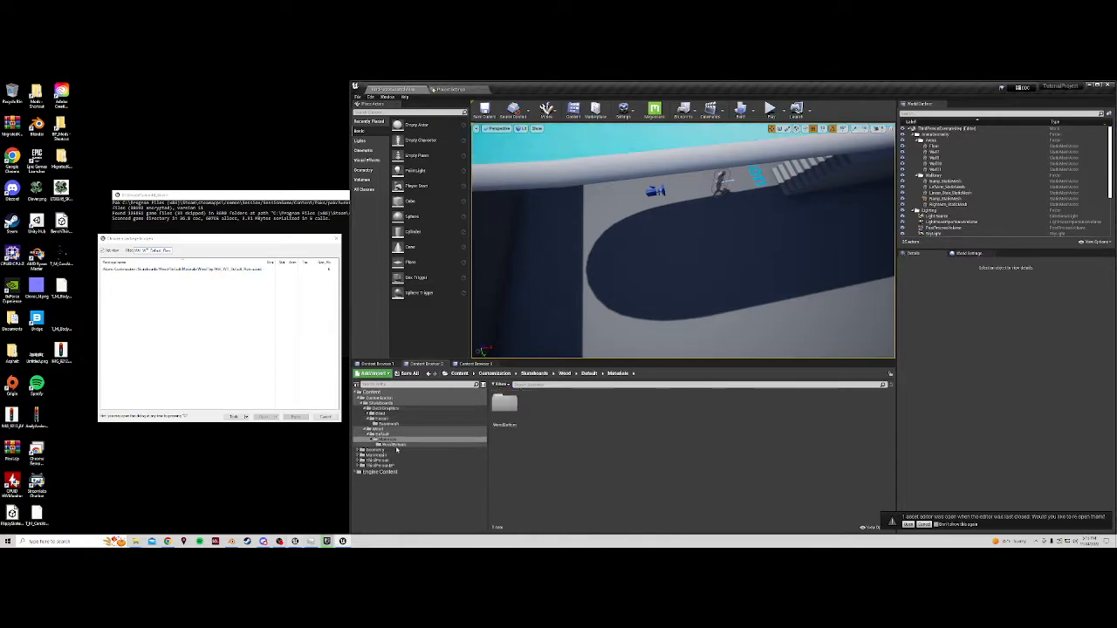
pyautogui.rightClick(552, 410)
pyautogui.click(593, 213)
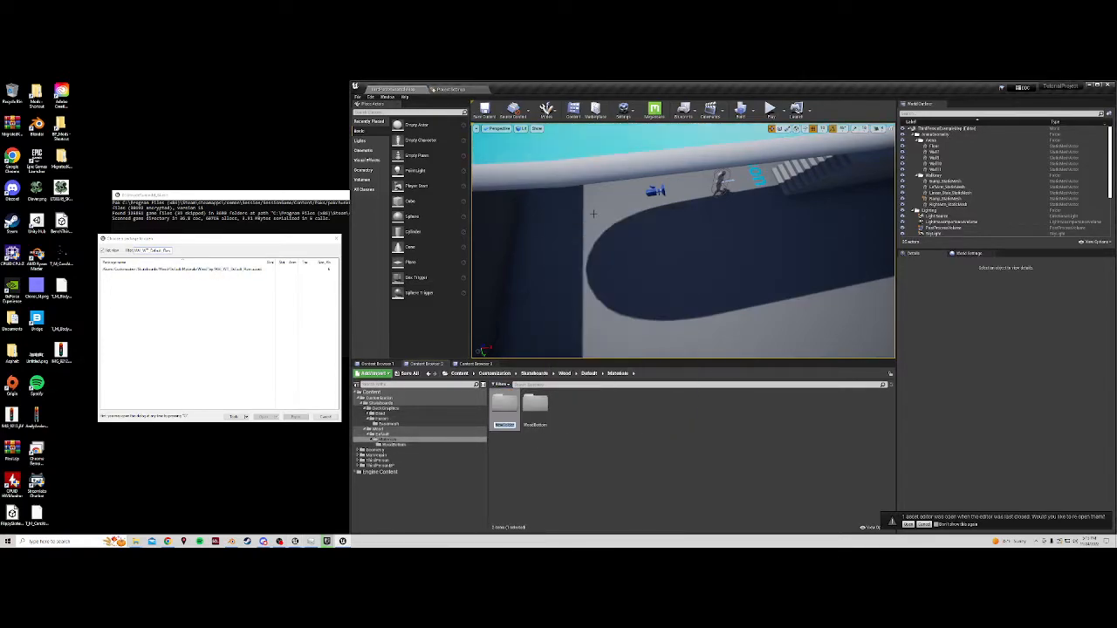
pyautogui.write('WoodTop')
pyautogui.press('Return')
pyautogui.press('Return')
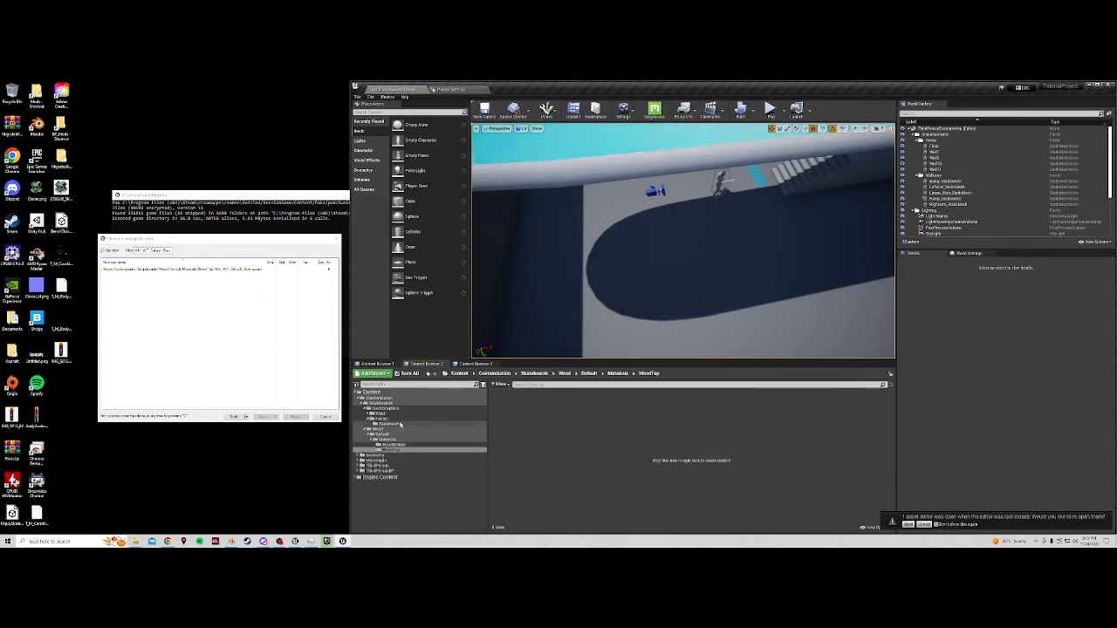
# Move the MAI_WT_Default_Raw material from Heroin/Basemesh into the WoodTop folder
pyautogui.click(388, 423)
pyautogui.moveTo(656, 408); pyautogui.dragTo(403, 452)
pyautogui.click(417, 460)
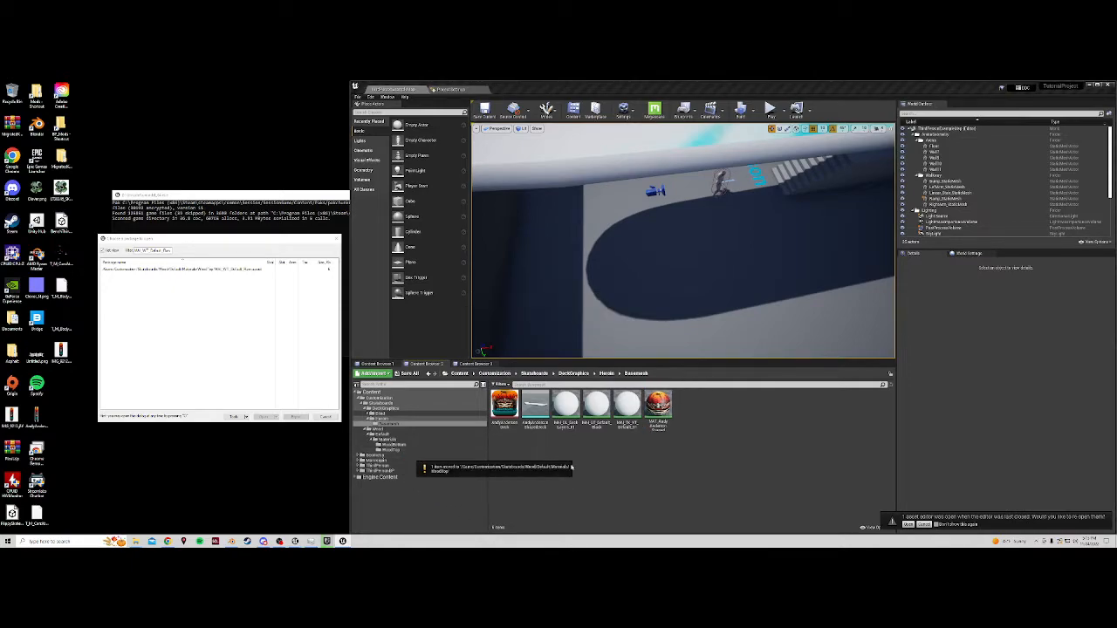
# Look up MAI_TK_NT_Default_01 in the package browser and create a folder named Nuts inside Content/Customization/Skateboards
pyautogui.click(626, 424)
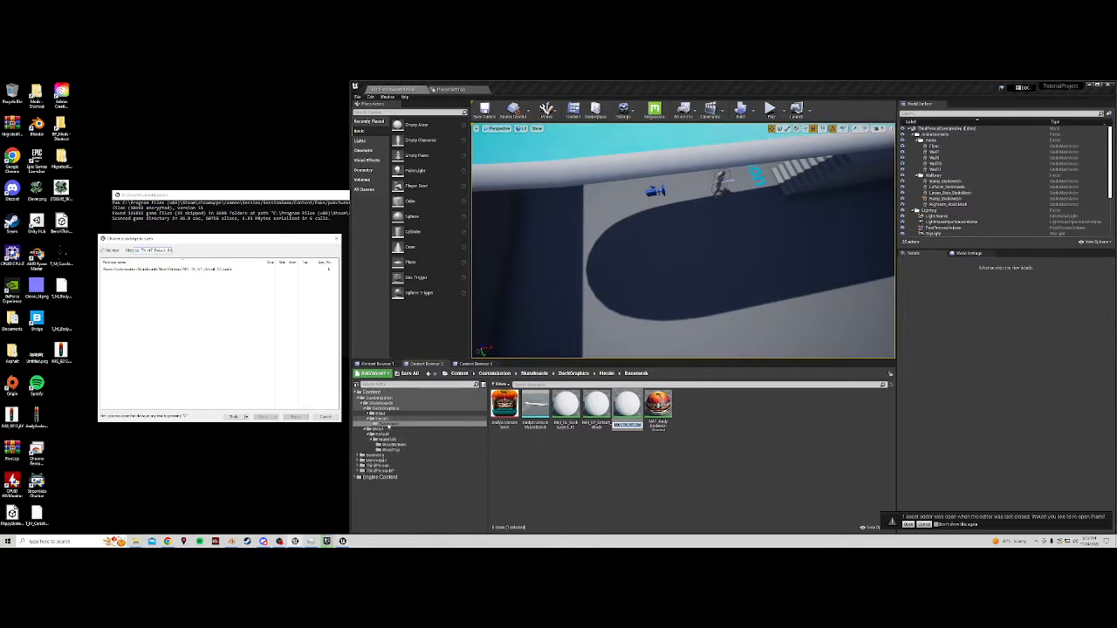
pyautogui.click(380, 441)
pyautogui.click(388, 406)
pyautogui.rightClick(599, 410)
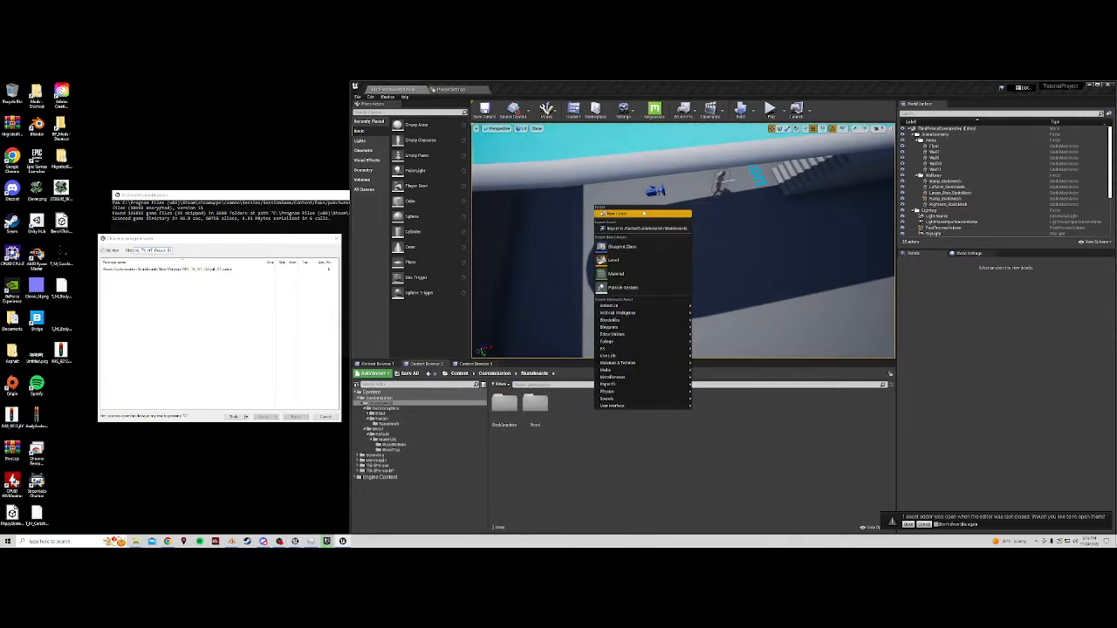
pyautogui.click(642, 214)
pyautogui.write('Nets')
pyautogui.press('Return')
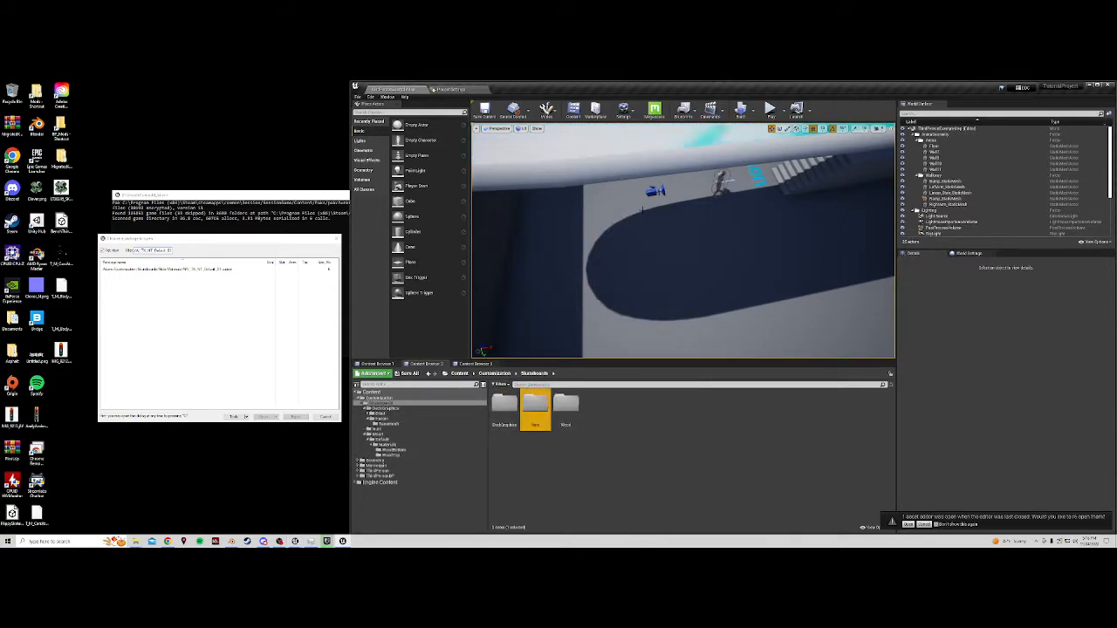
# Create a folder named Materials inside the Nuts folder and open it
pyautogui.press('Return')
pyautogui.rightClick(569, 411)
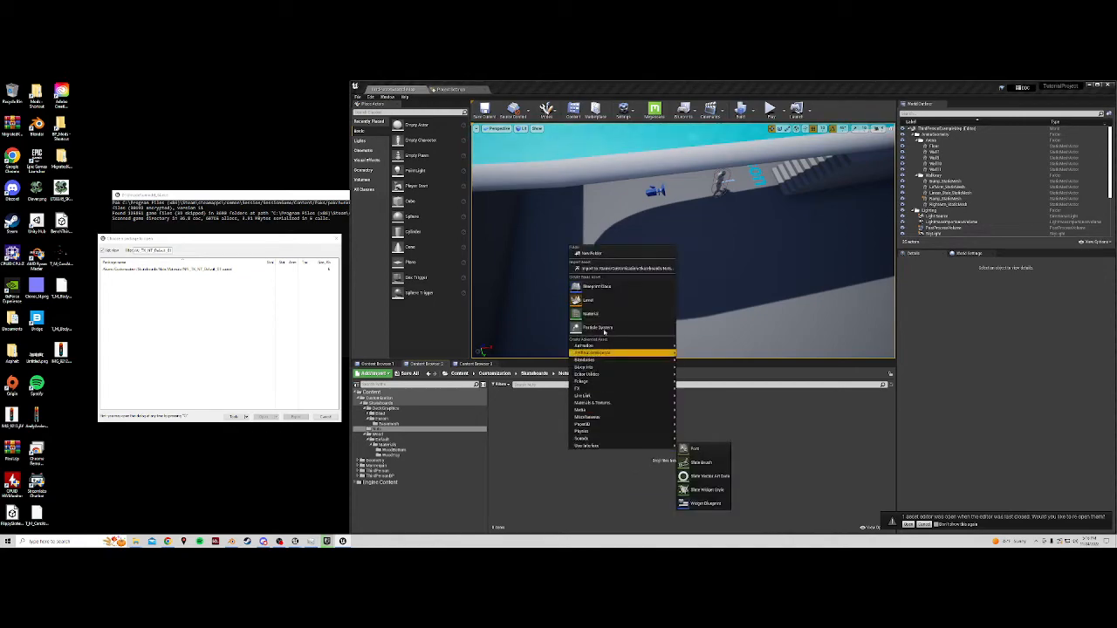
pyautogui.click(610, 253)
pyautogui.write('Materials')
pyautogui.press('Return')
pyautogui.press('Return')
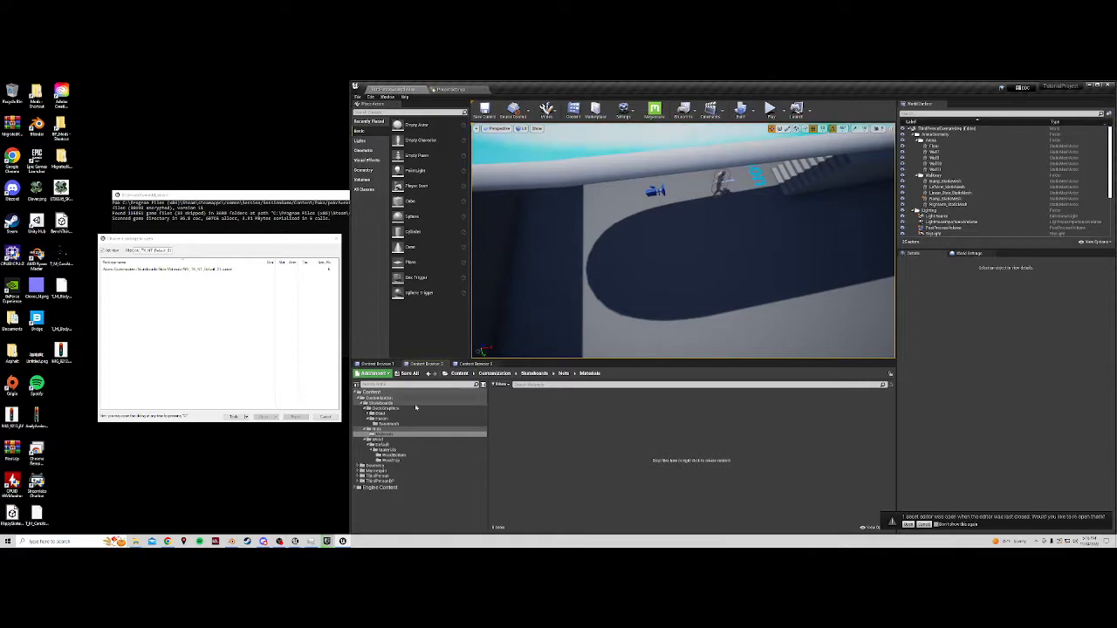
# Move the MAI_TK_NT_Default_01 material from Heroin/Basemesh into the Nuts/Materials folder
pyautogui.click(388, 423)
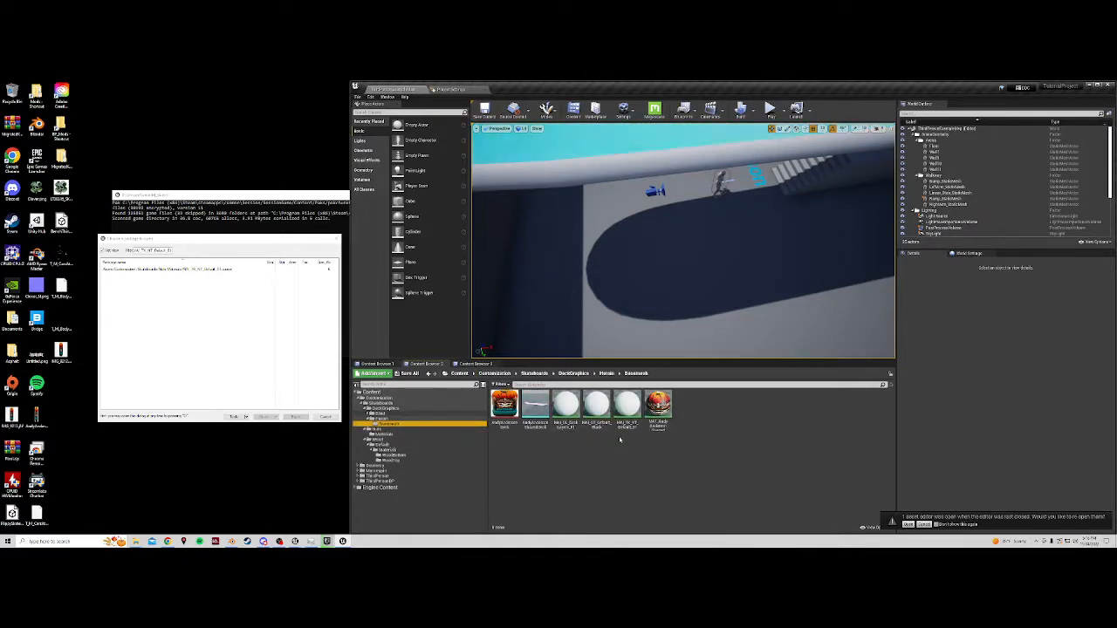
pyautogui.moveTo(624, 403); pyautogui.dragTo(385, 433)
pyautogui.click(403, 442)
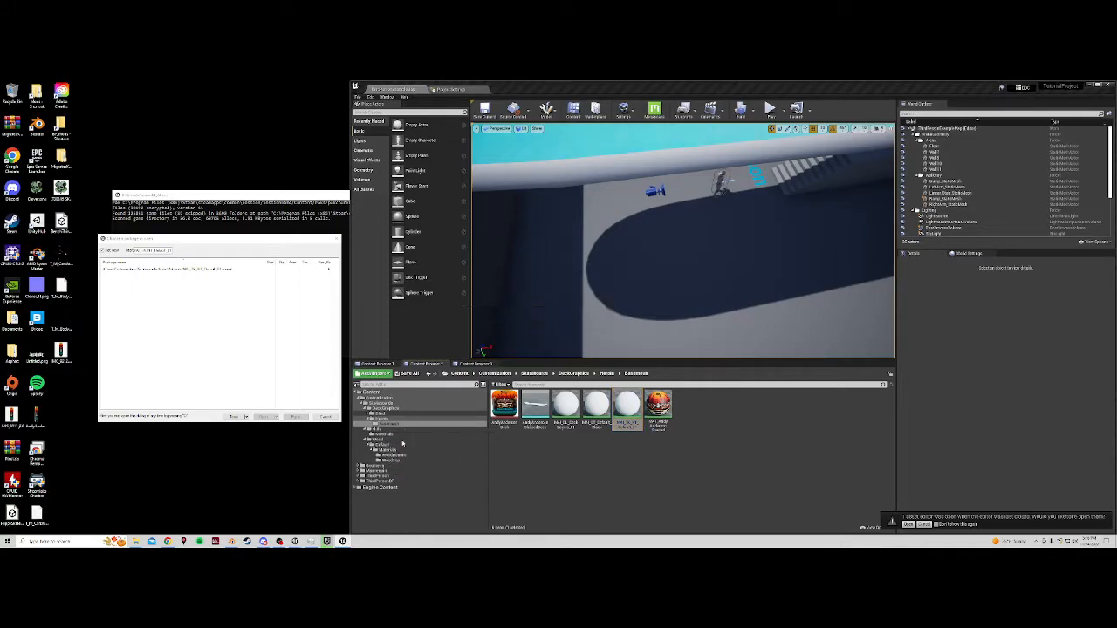
# Look up the path of MAI_GT_Default_Black from Heroin/Basemesh in the package browser
pyautogui.click(598, 425)
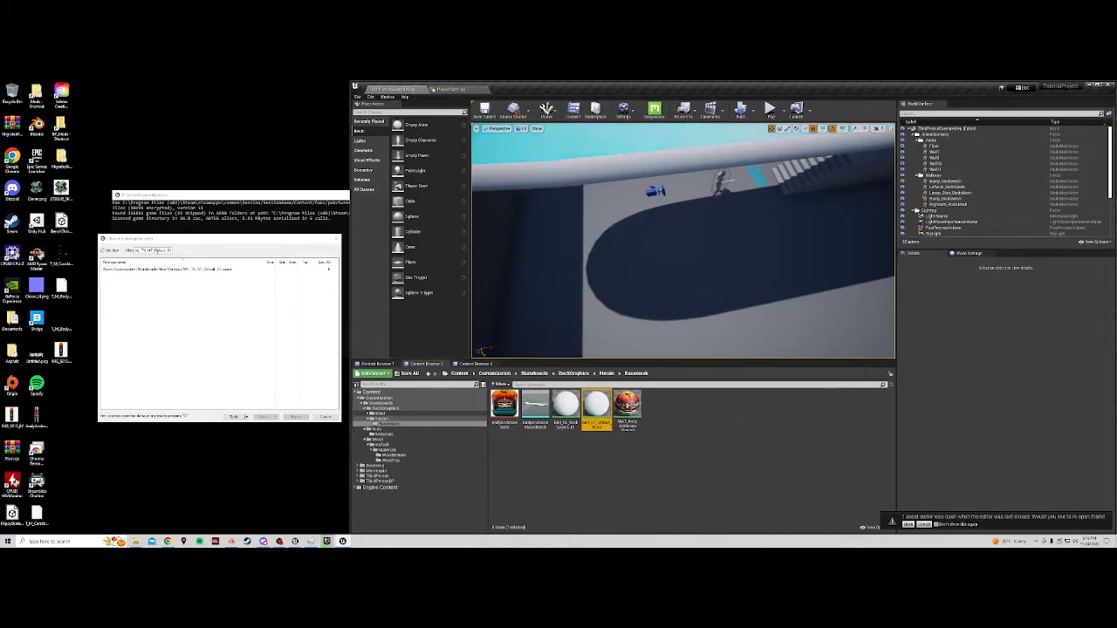
pyautogui.hotkey('ctrl', 'v')
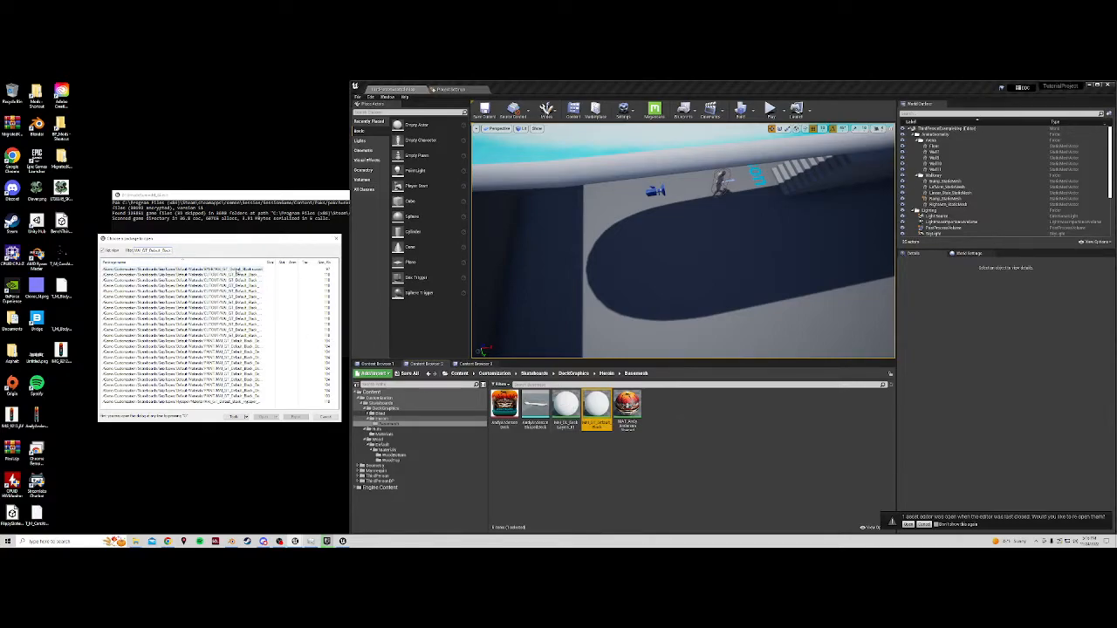
pyautogui.click(237, 274)
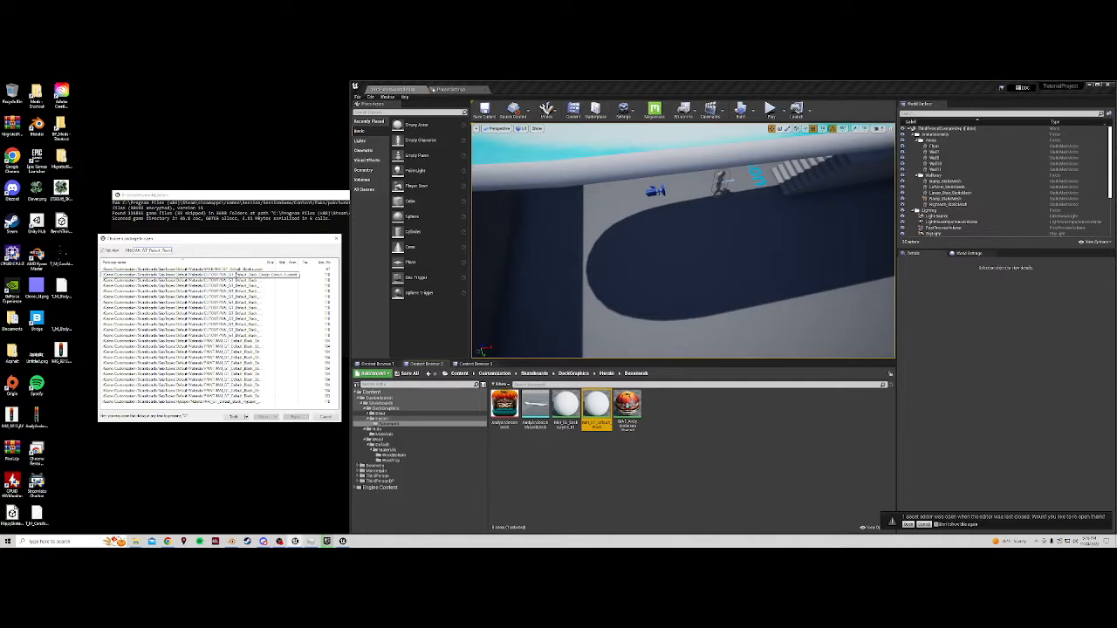
pyautogui.click(183, 269)
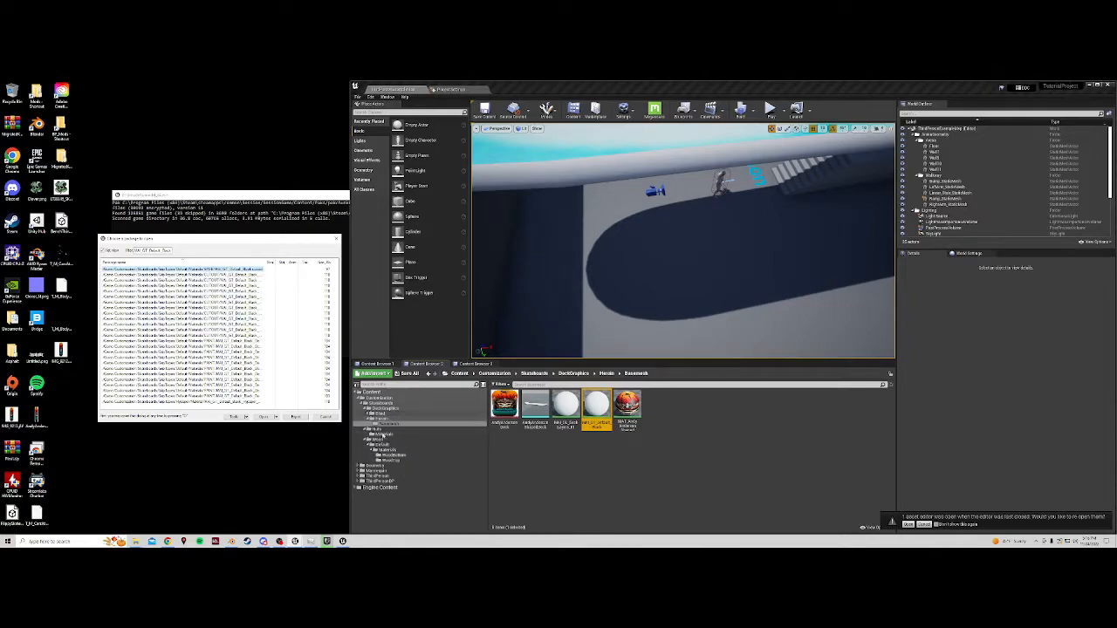
# Create a folder named GripTapes inside Content/Customization/Skateboards and open it
pyautogui.click(386, 408)
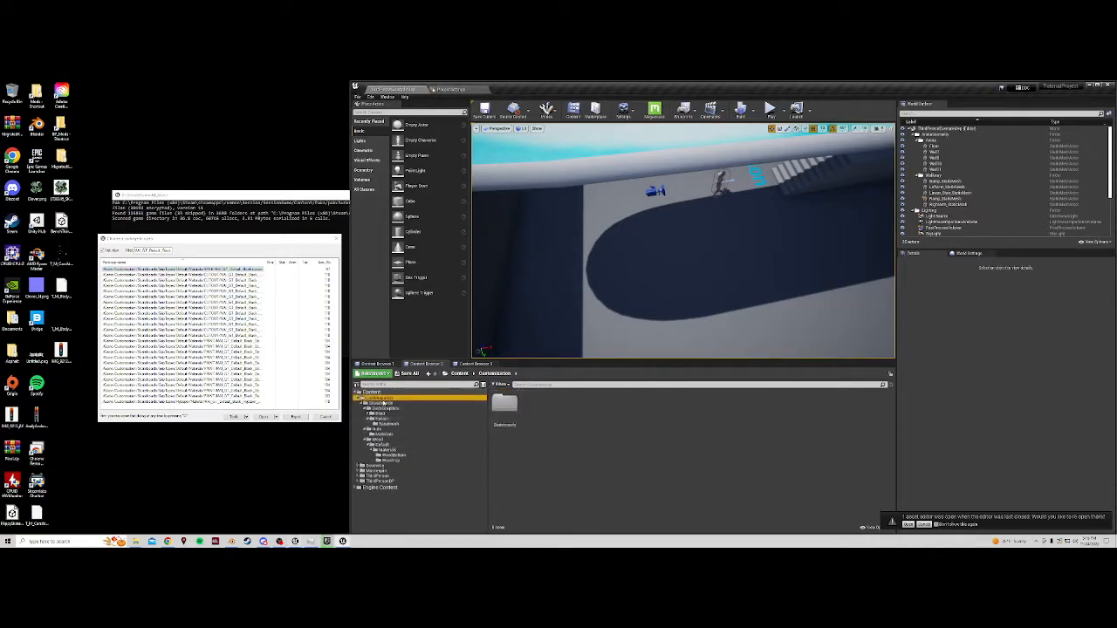
pyautogui.click(381, 403)
pyautogui.rightClick(612, 422)
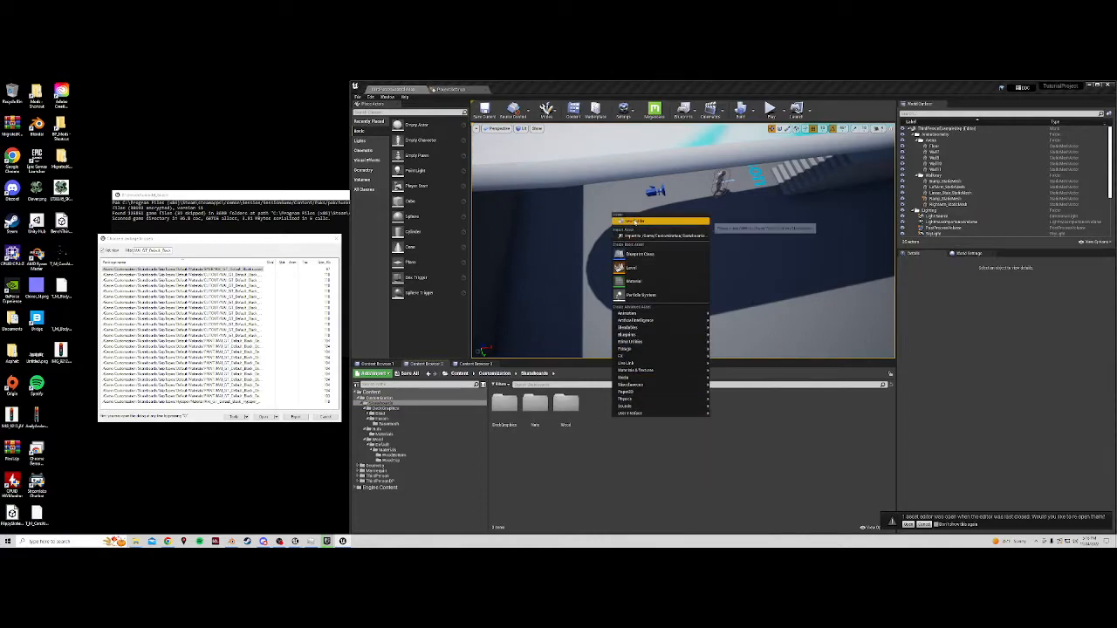
pyautogui.click(633, 221)
pyautogui.write('Grid')
pyautogui.write('Tapes')
pyautogui.press('Return')
pyautogui.press('Return')
# Create a folder named Default inside GripTapes and open it
pyautogui.rightClick(598, 430)
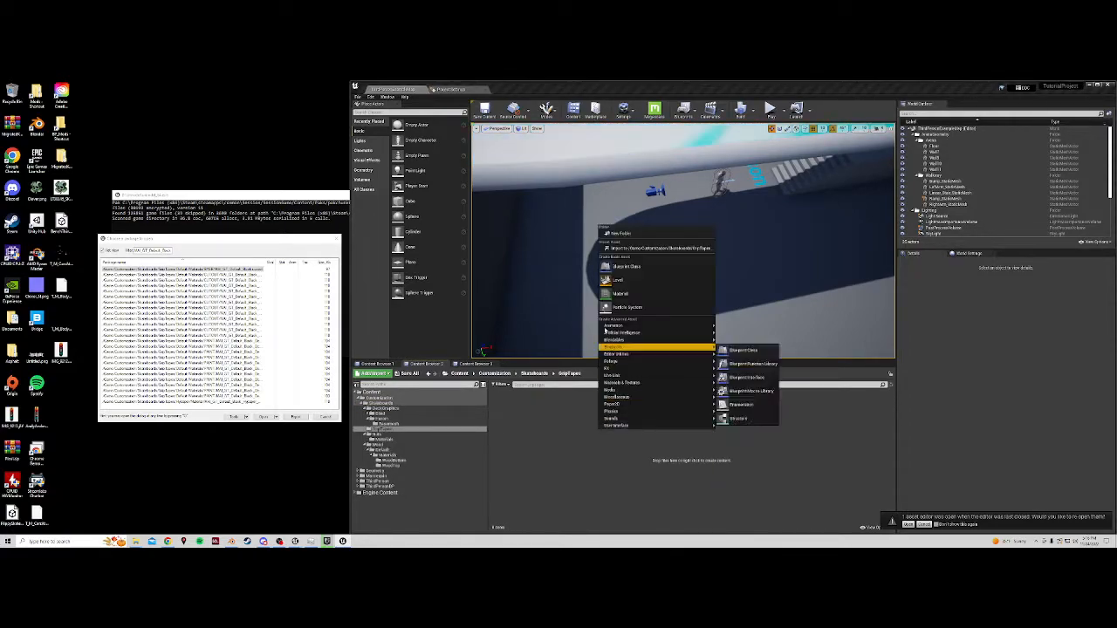
pyautogui.click(650, 232)
pyautogui.write('Default')
pyautogui.press('Return')
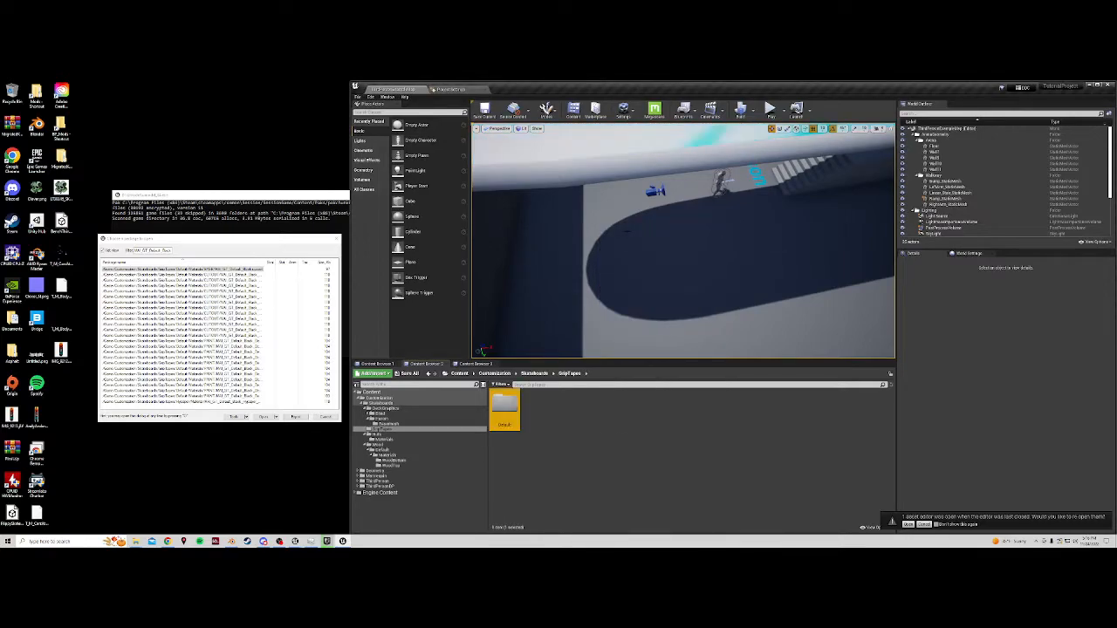
pyautogui.press('Return')
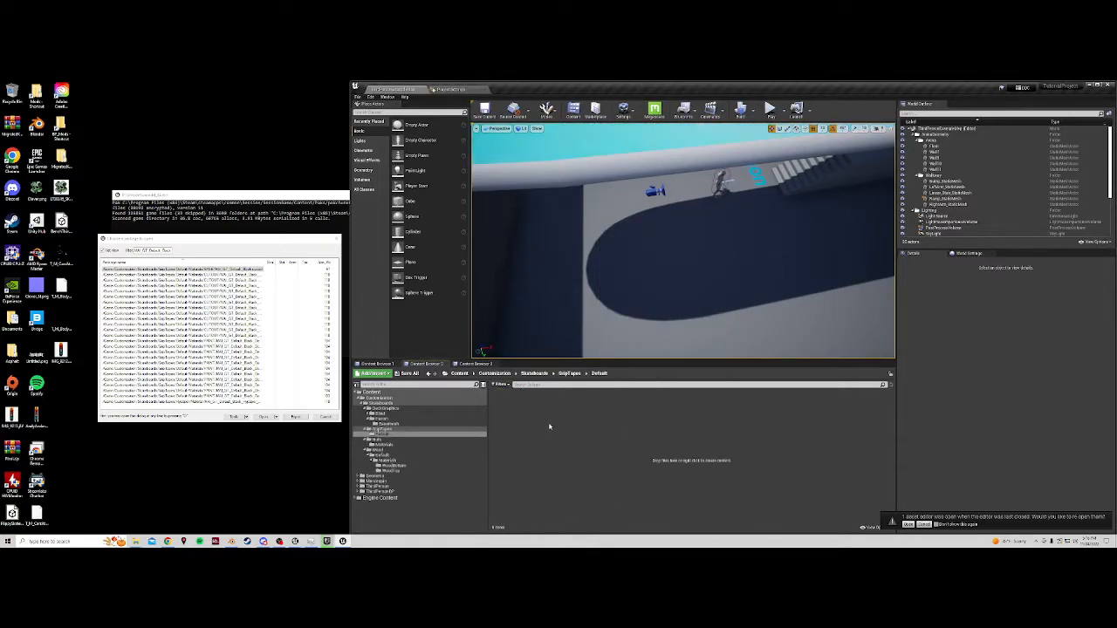
# Create a folder named Materials inside GripTapes/Default and open it
pyautogui.rightClick(549, 425)
pyautogui.click(593, 228)
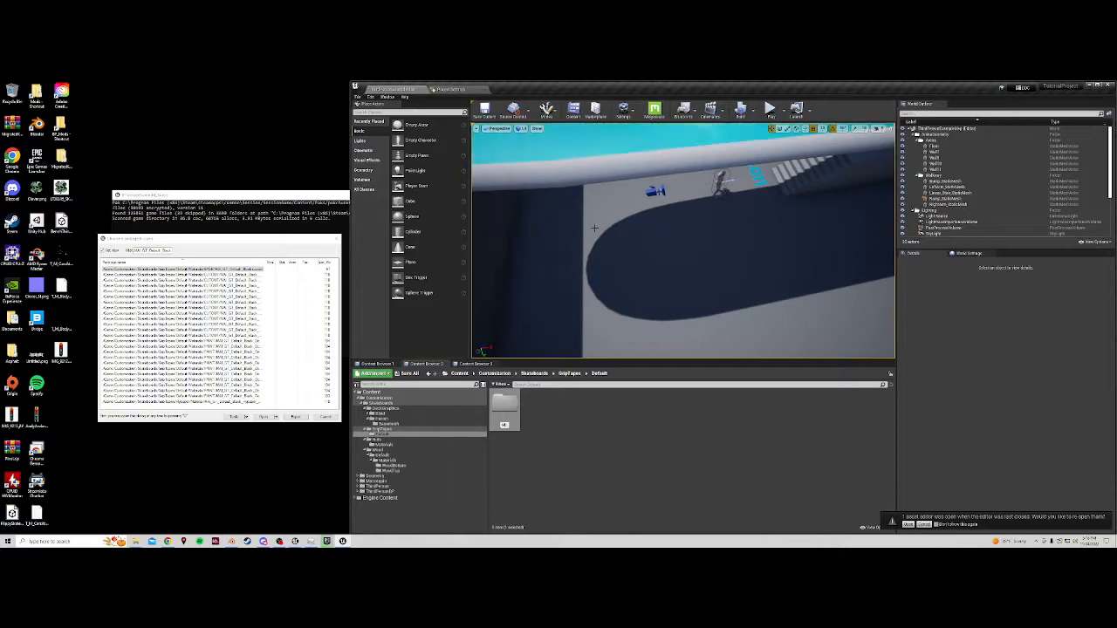
pyautogui.write('Materials')
pyautogui.press('Return')
pyautogui.press('Return')
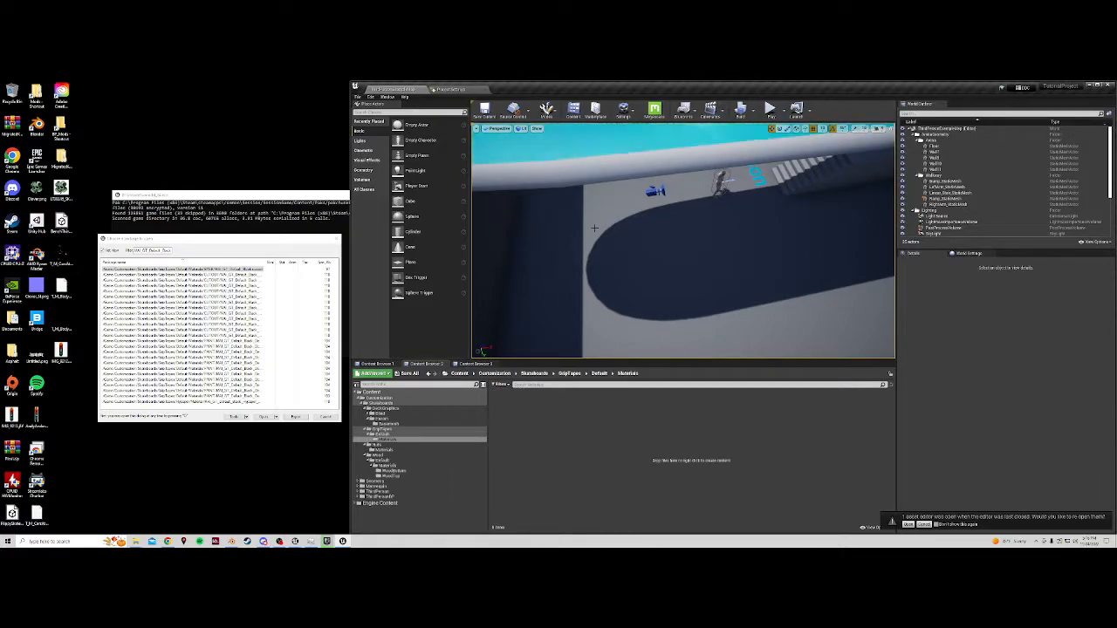
# Create a folder named BASE inside GripTapes/Default/Materials and open it
pyautogui.rightClick(548, 450)
pyautogui.click(585, 272)
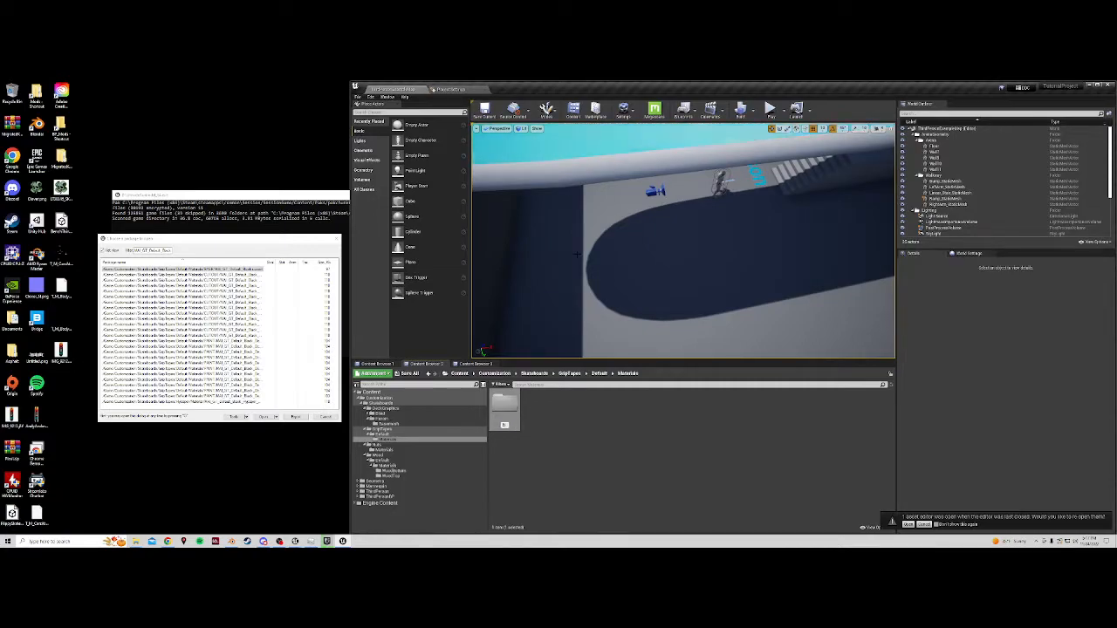
pyautogui.write('Basic')
pyautogui.press('Return')
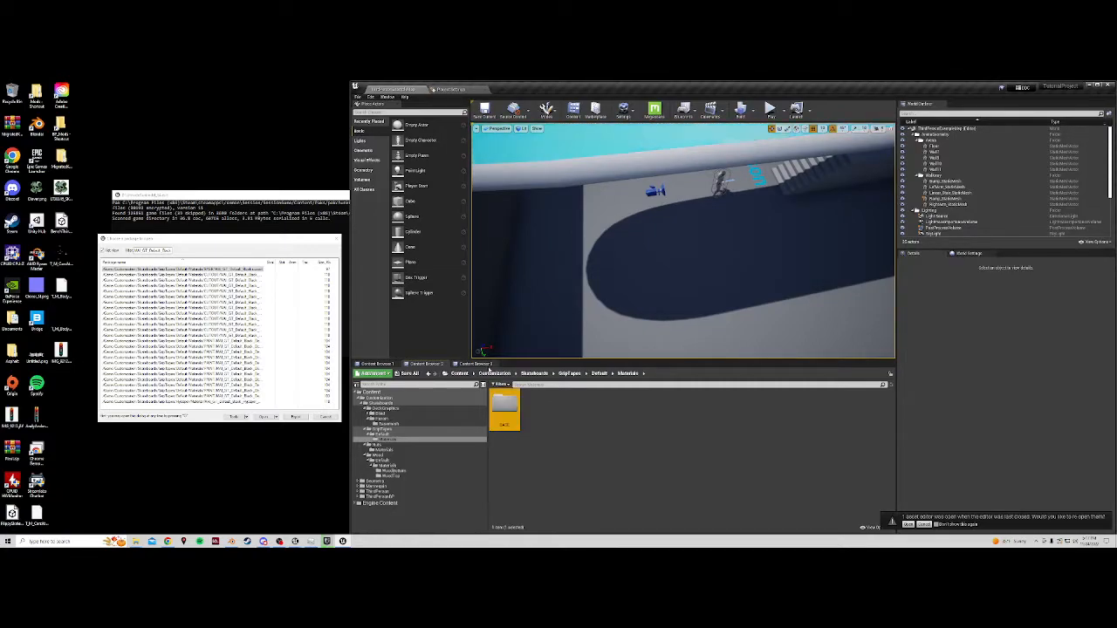
pyautogui.doubleClick(506, 412)
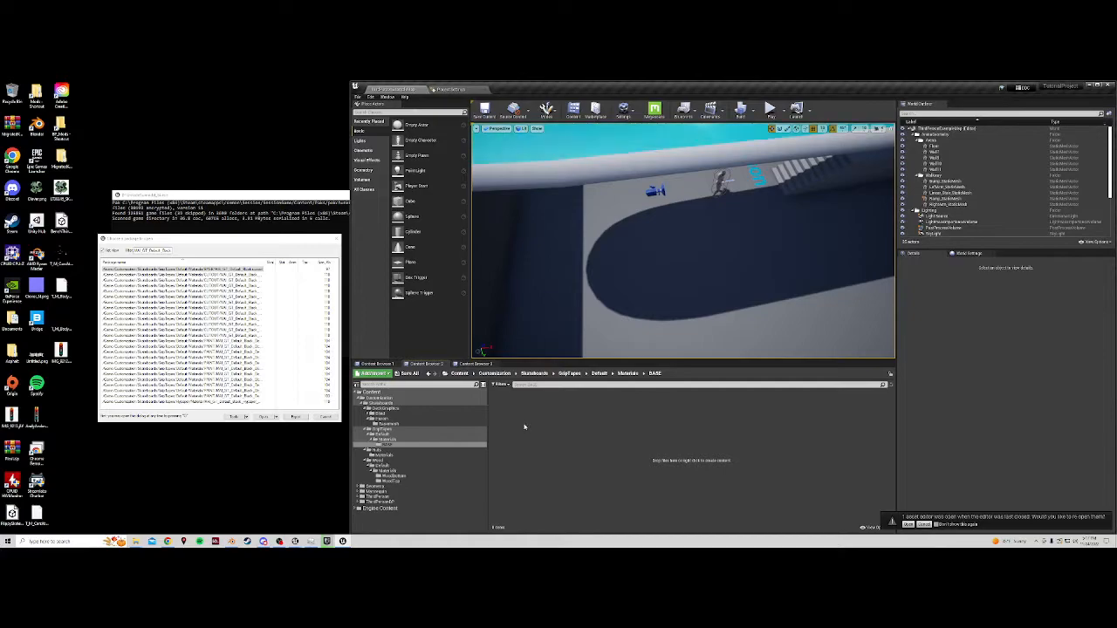
pyautogui.rightClick(523, 427)
pyautogui.press('Escape')
# Move the MAI_GT_Default_Black material from Heroin/Basemesh into the GripTapes/Default/Materials/BASE folder
pyautogui.click(388, 424)
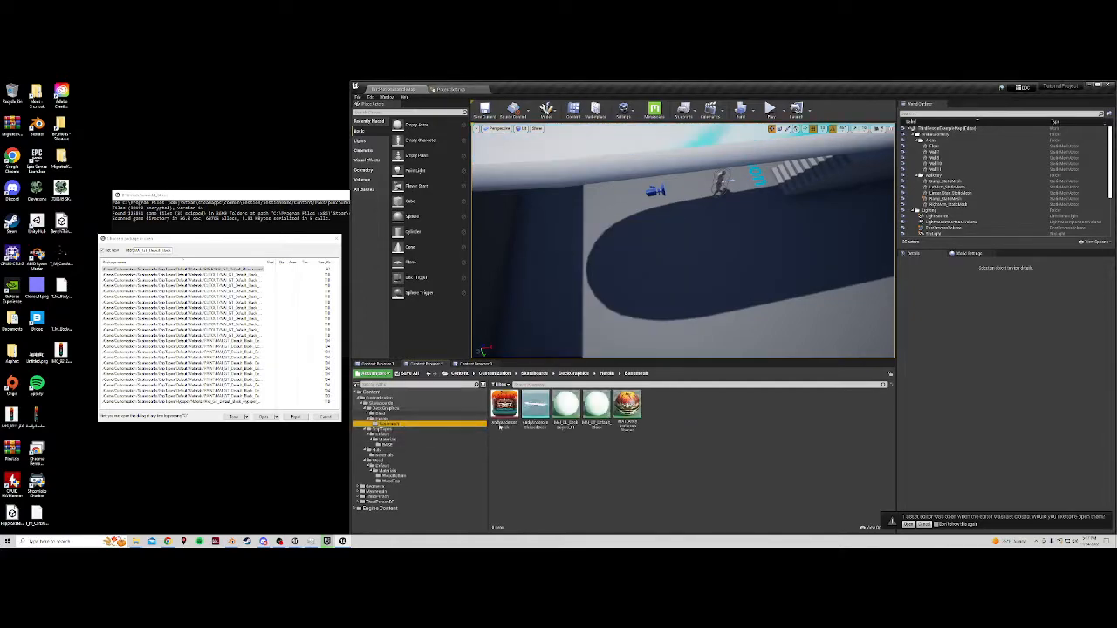
pyautogui.moveTo(595, 428); pyautogui.dragTo(395, 451)
pyautogui.click(403, 454)
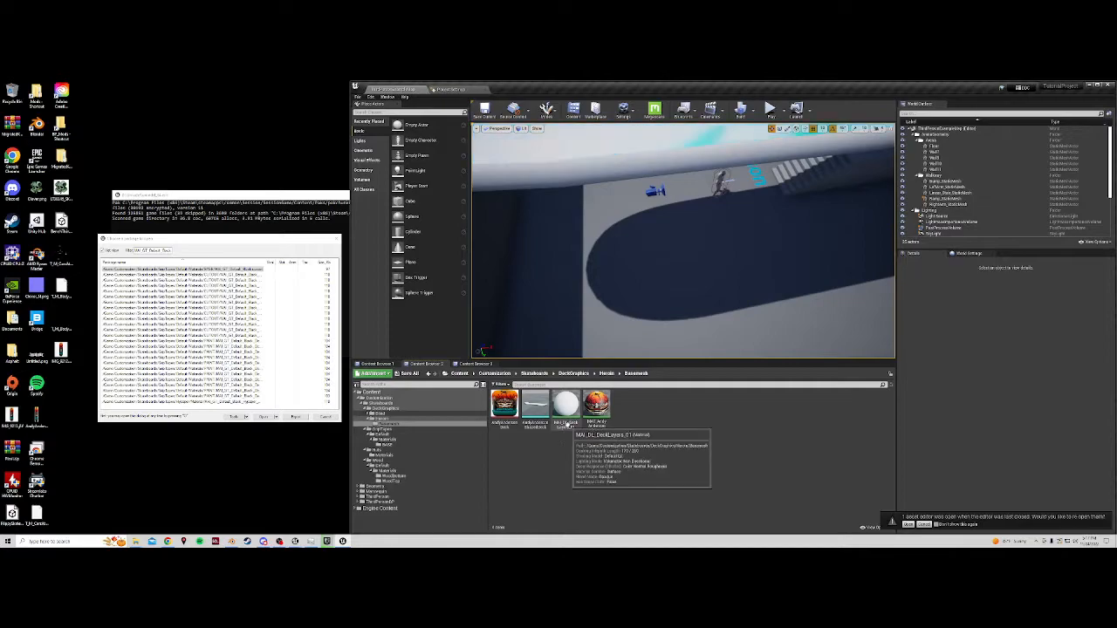
# Look up the path of MAI_DL_DeckLayers_01 from Heroin/Basemesh in the package browser
pyautogui.click(565, 425)
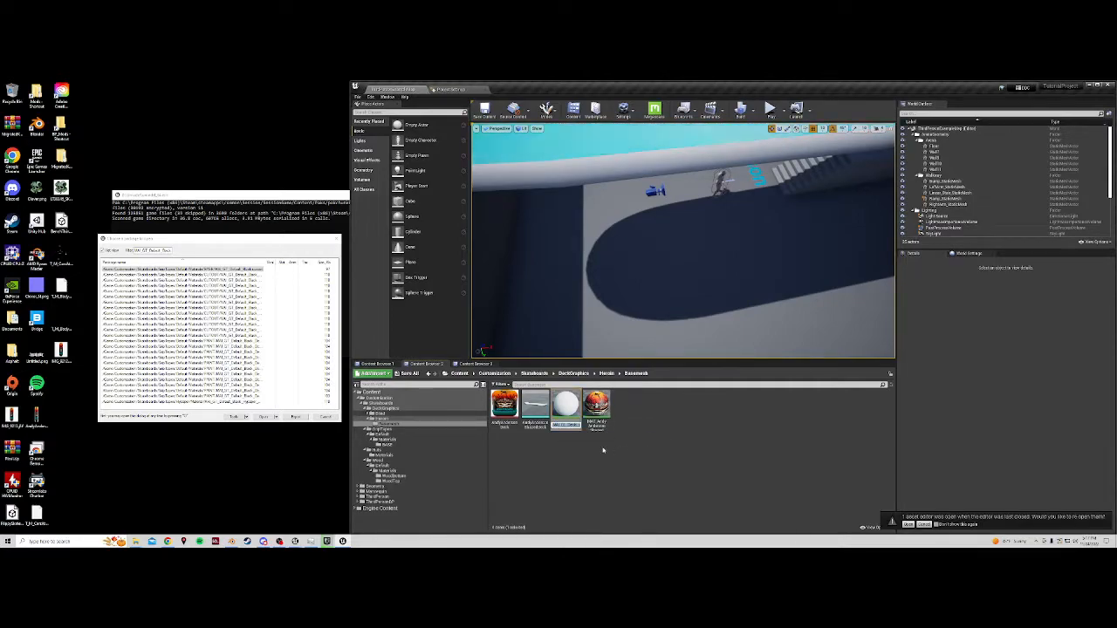
pyautogui.click(155, 250)
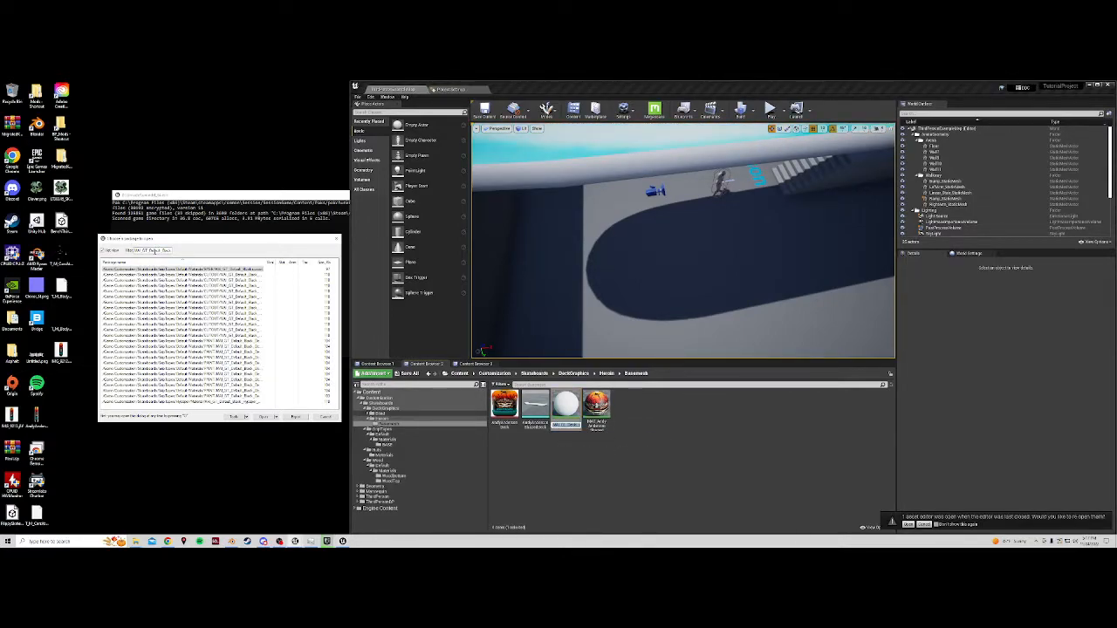
pyautogui.hotkey('ctrl', 'v')
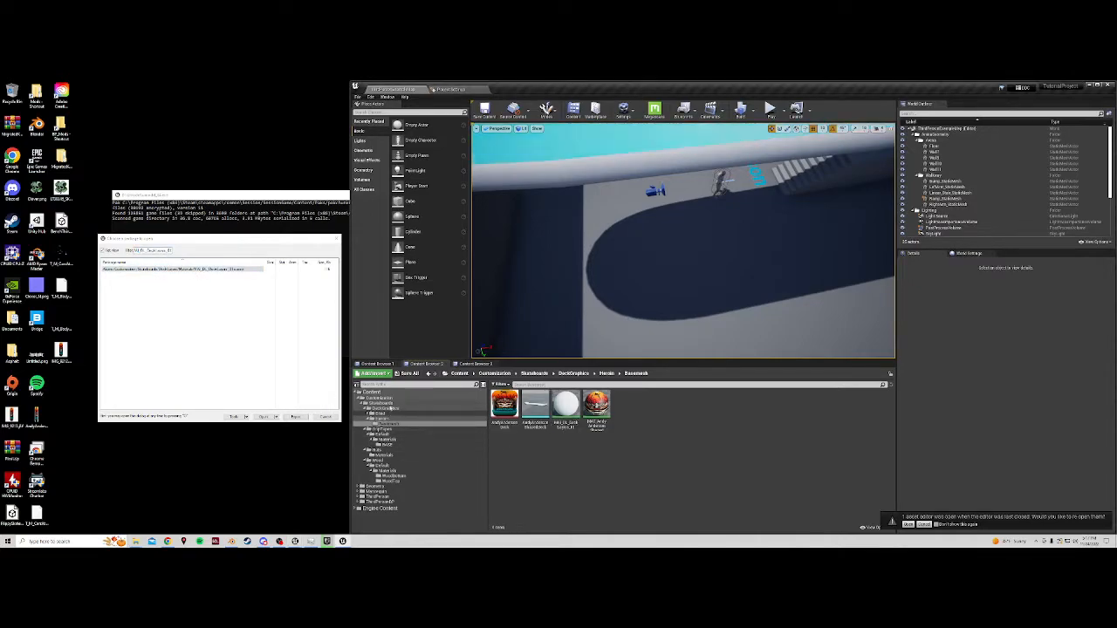
# Create a folder named DeckLayers inside Content/Customization/Skateboards and open it
pyautogui.click(382, 407)
pyautogui.rightClick(668, 421)
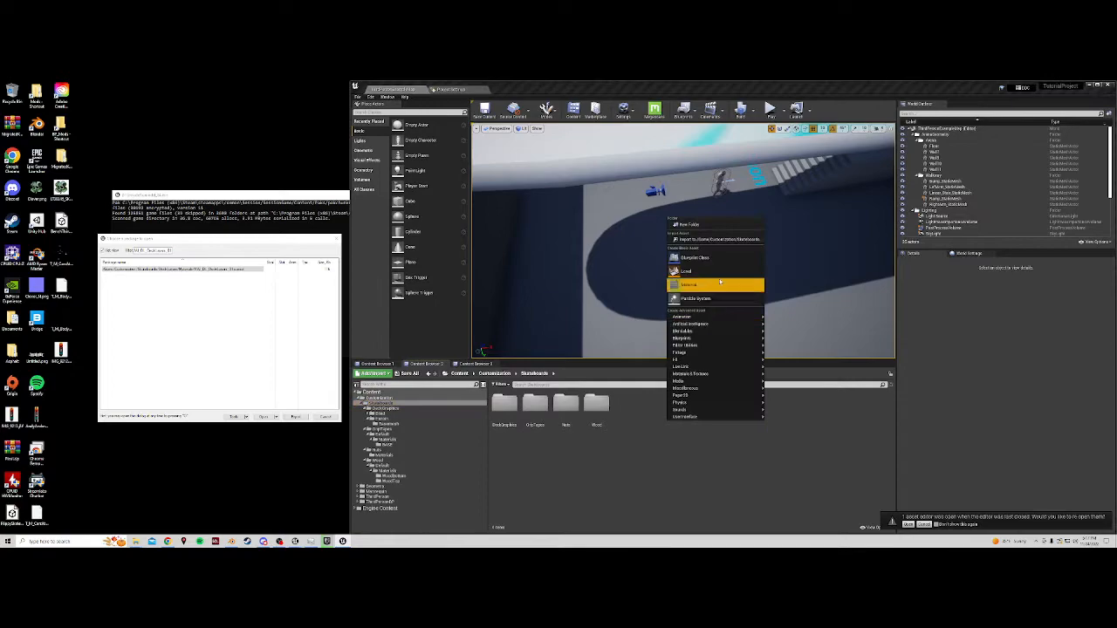
pyautogui.click(689, 225)
pyautogui.write('DeckLayers')
pyautogui.press('Return')
pyautogui.press('Return')
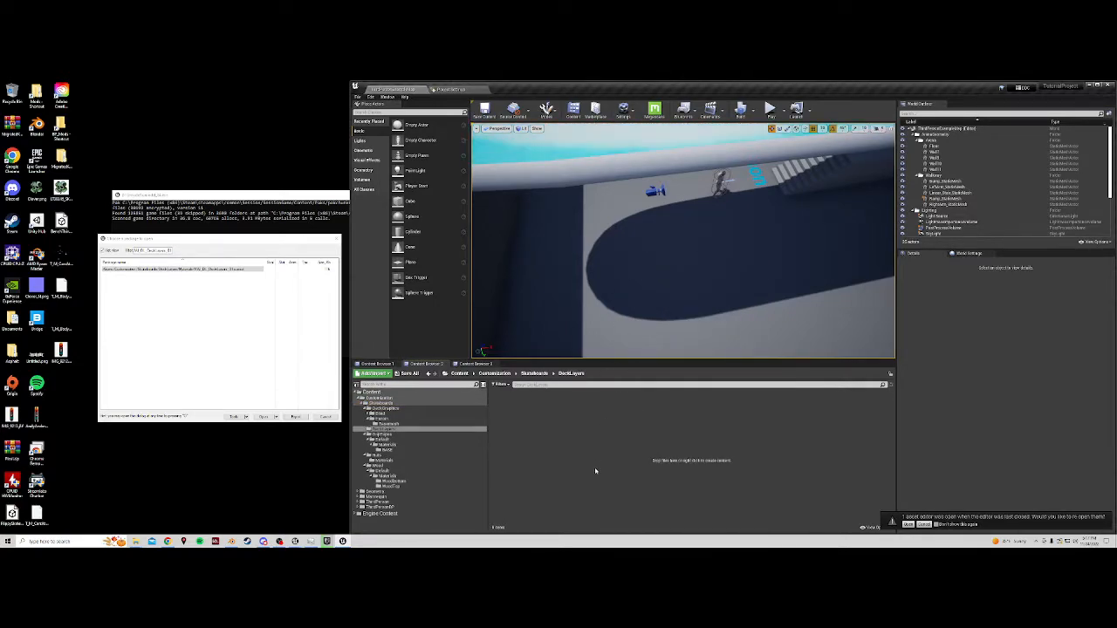
# Create a folder named Materials inside DeckLayers and open it
pyautogui.rightClick(579, 410)
pyautogui.click(614, 218)
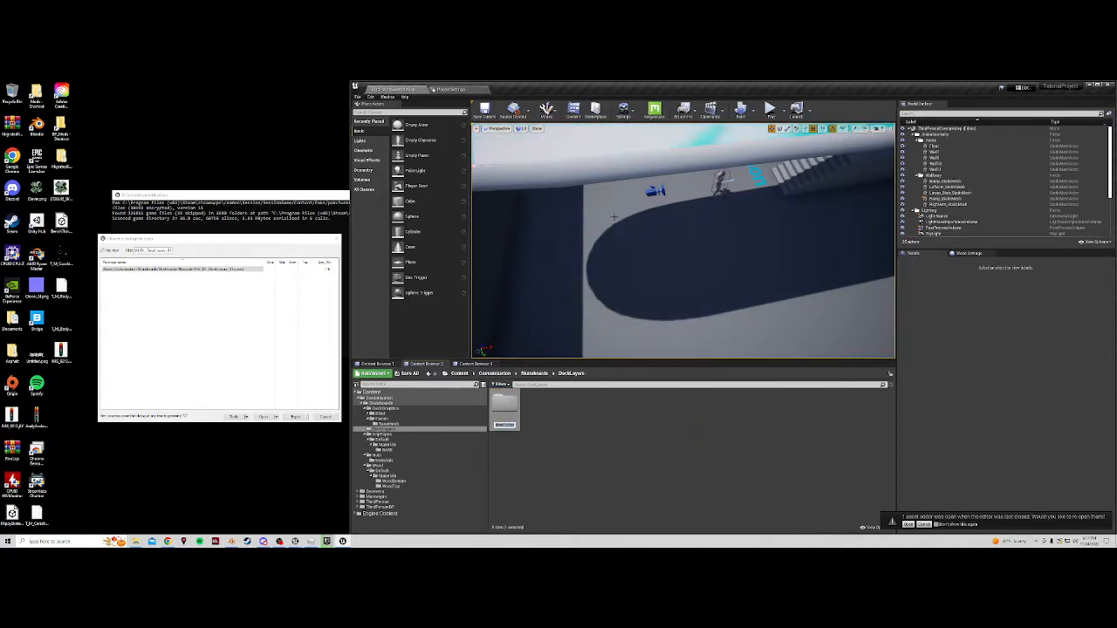
pyautogui.write('Materials')
pyautogui.press('Return')
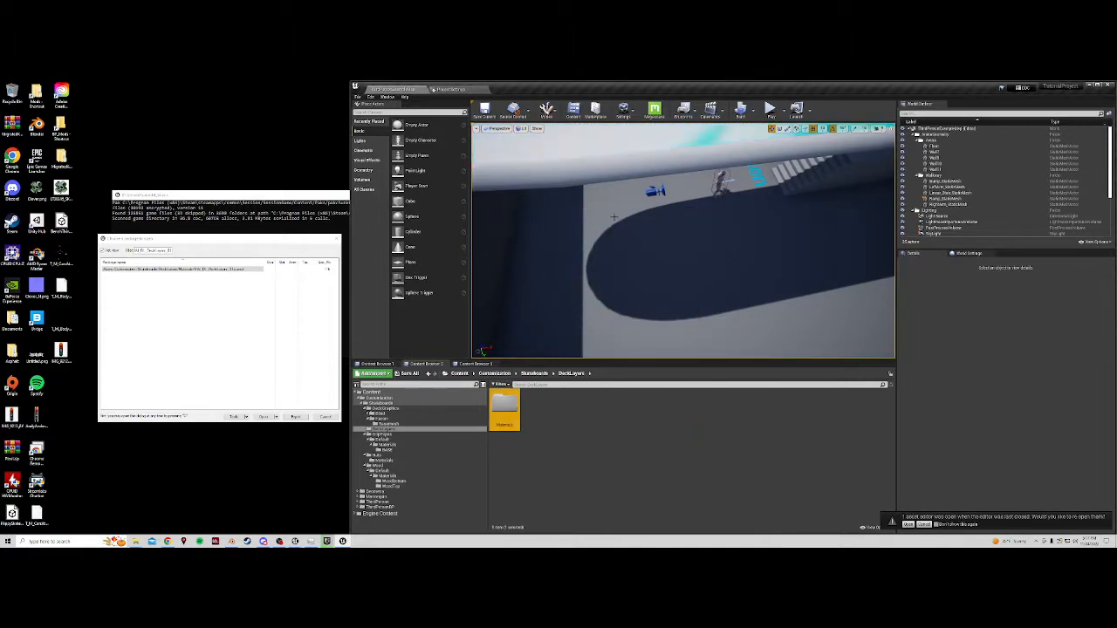
pyautogui.press('Return')
pyautogui.rightClick(537, 424)
pyautogui.click(520, 435)
# Move the MAI_DL_DeckLayers_01 material from Heroin/Basemesh into the DeckLayers/Materials folder
pyautogui.click(390, 420)
pyautogui.click(432, 425)
pyautogui.moveTo(565, 404); pyautogui.dragTo(395, 435)
pyautogui.click(403, 442)
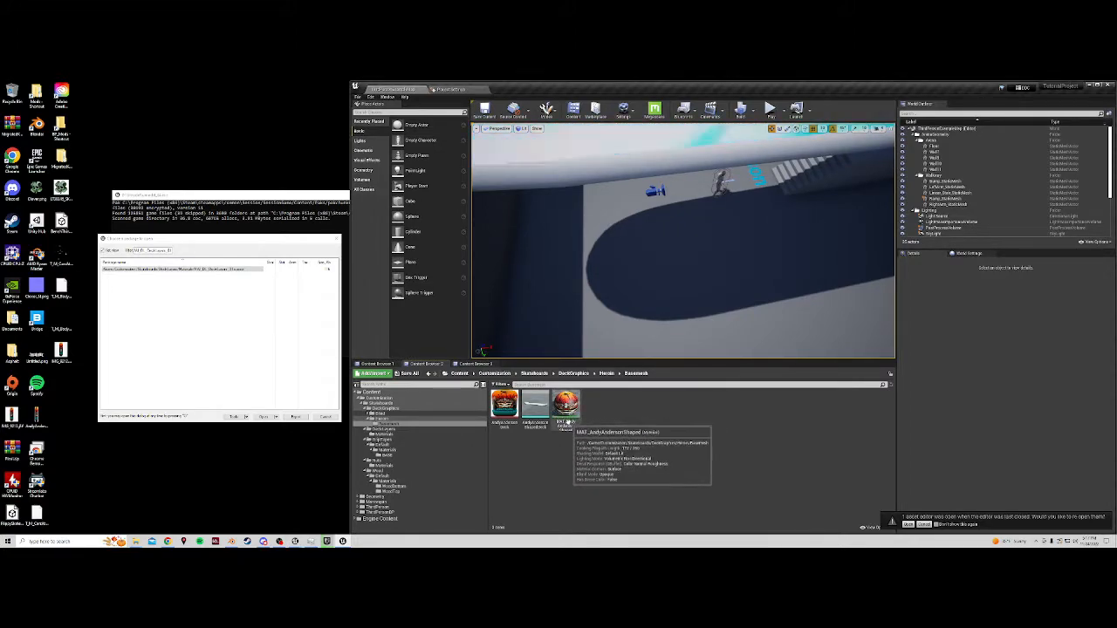
# Examine the Heroin deck's Basemesh and Materials packages in the package browser's folder tree, with the filter cleared
pyautogui.click(105, 251)
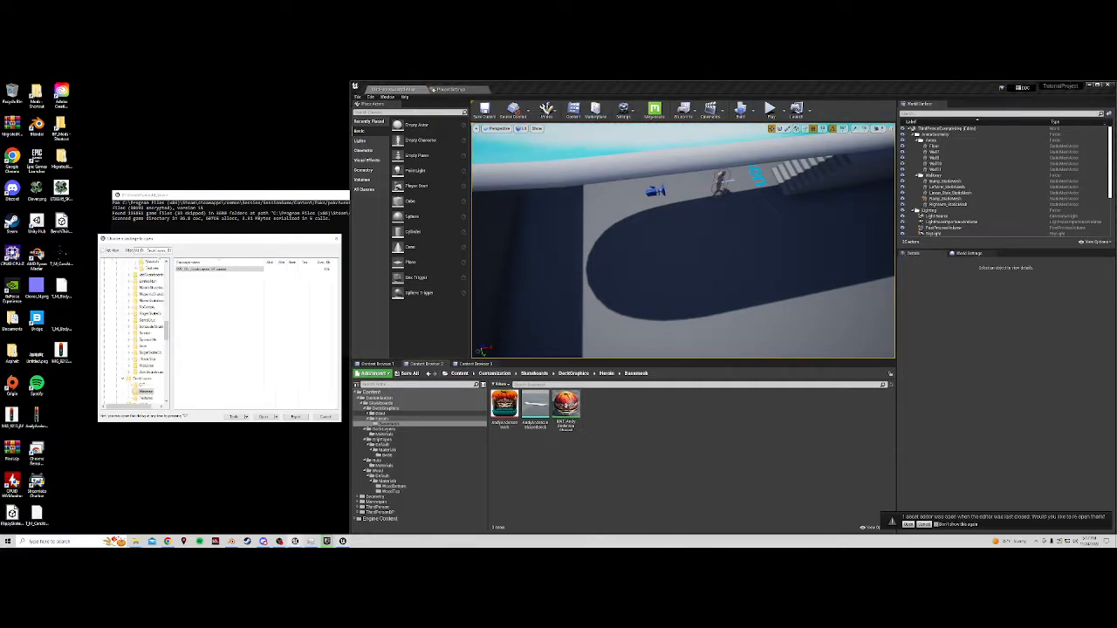
pyautogui.scroll(5, 150, 329)
pyautogui.click(147, 347)
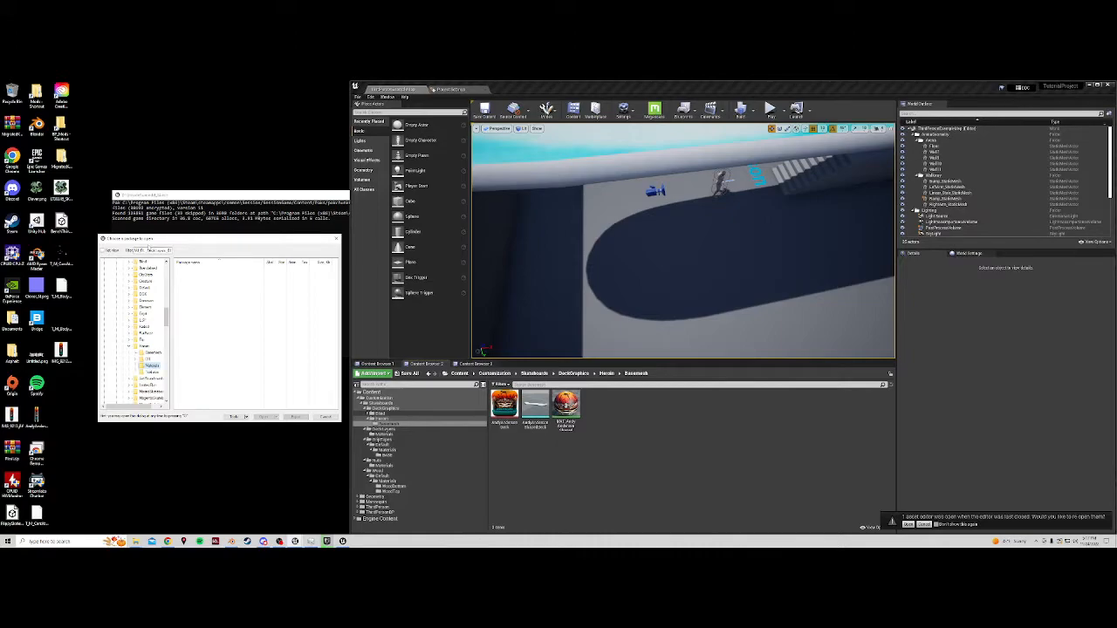
pyautogui.press('BackSpace')
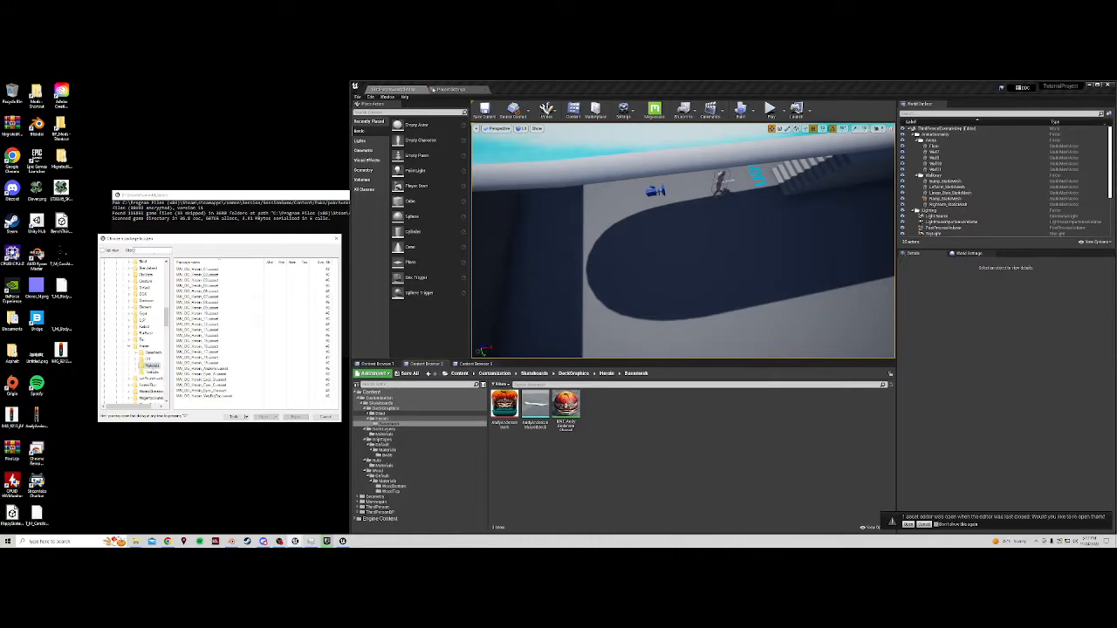
pyautogui.click(155, 354)
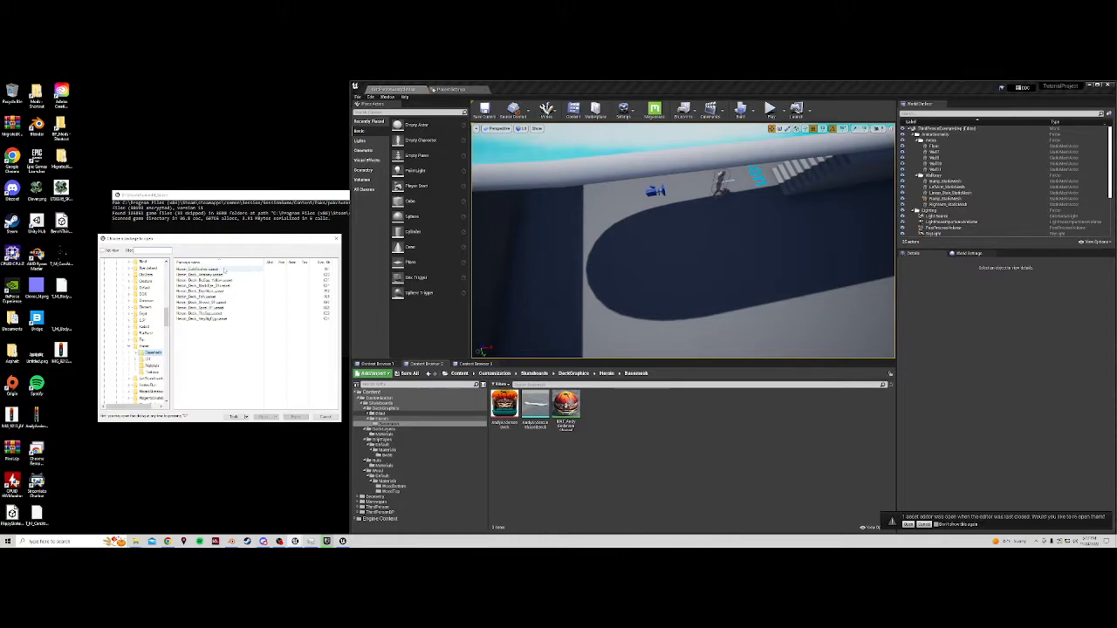
pyautogui.click(152, 365)
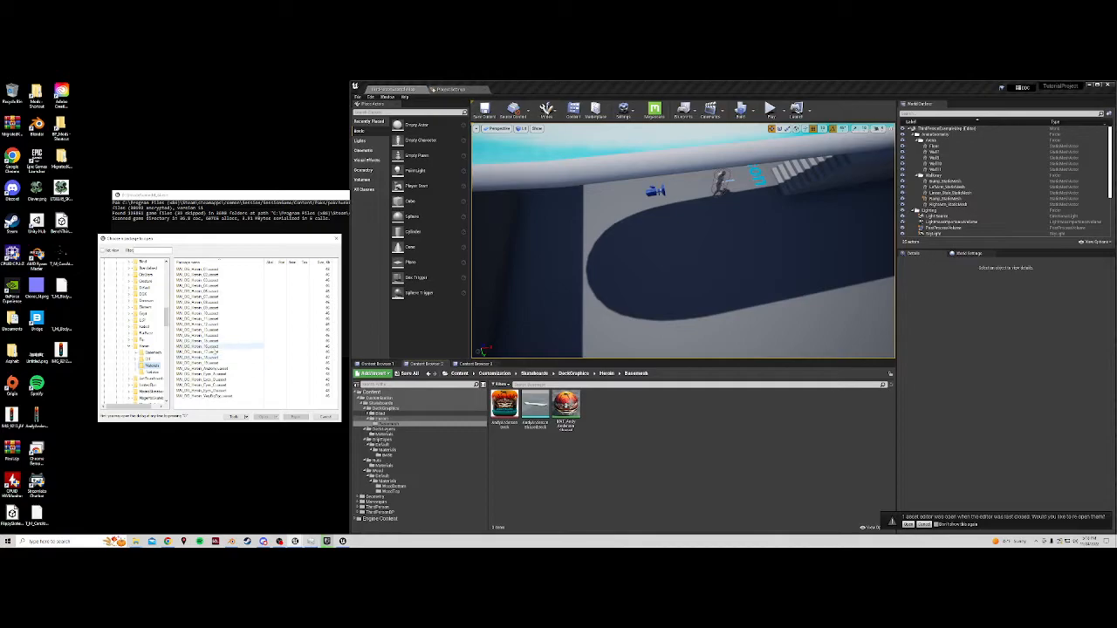
# Minimize the Unreal editor, switch to FModel and accept its application update
pyautogui.moveTo(167, 541)
pyautogui.click(1095, 87)
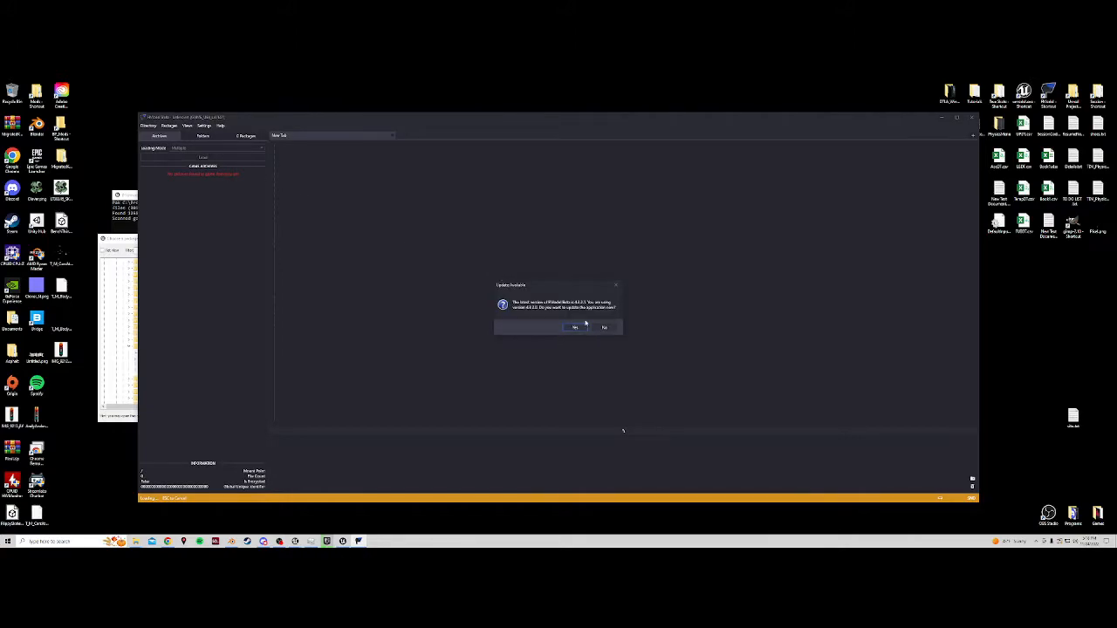
pyautogui.click(578, 327)
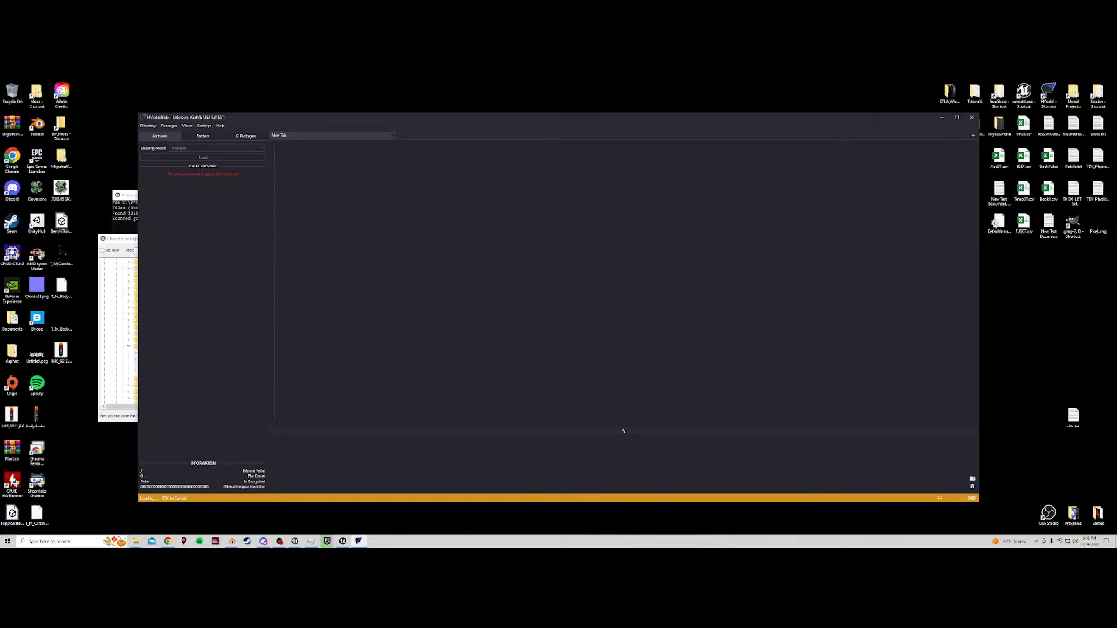
# Load the pakchunk0-WindowsNoEditor.pak archive and expand its SessionGame/Content folder
pyautogui.click(194, 175)
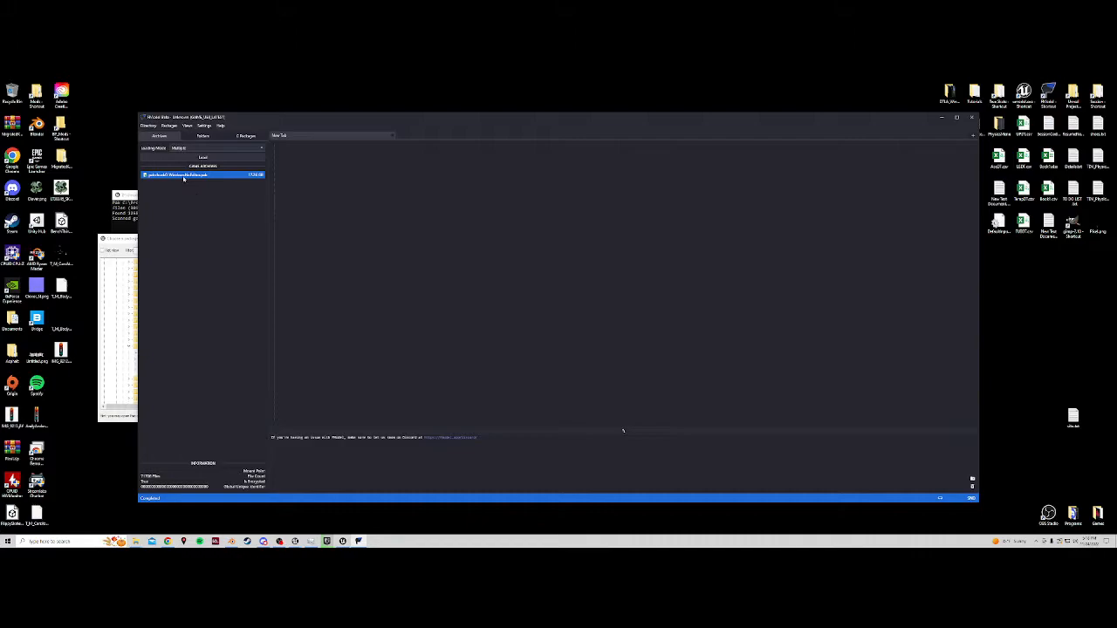
pyautogui.doubleClick(183, 178)
pyautogui.click(145, 167)
pyautogui.click(154, 182)
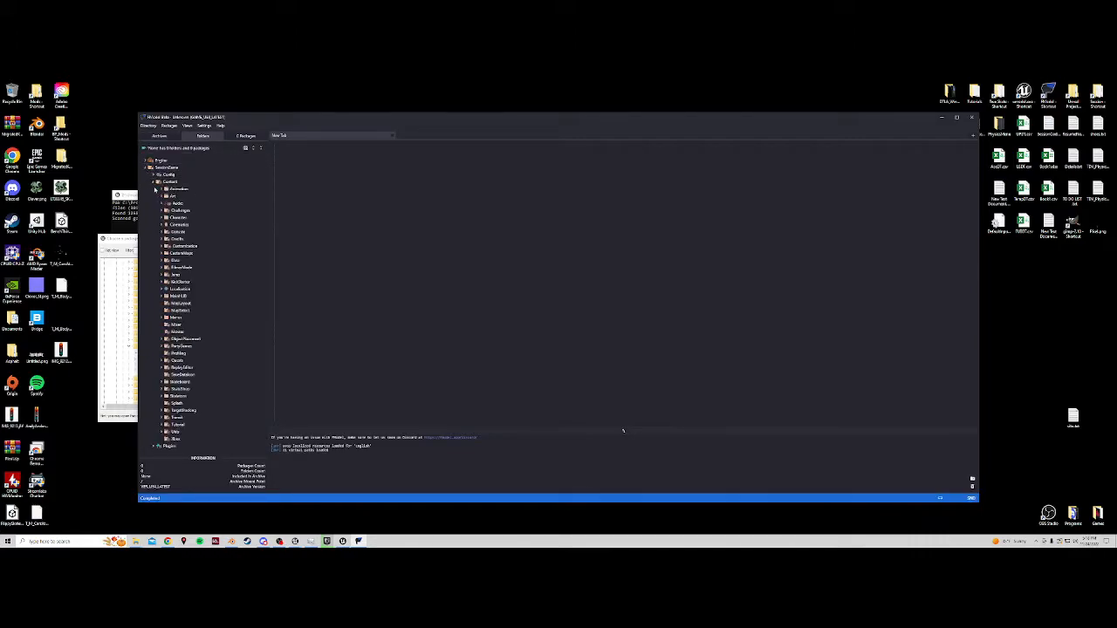
# Browse the folder tree through Customization/Skateboards/DeckGraphics/Heroin and select the CIT folder
pyautogui.click(160, 247)
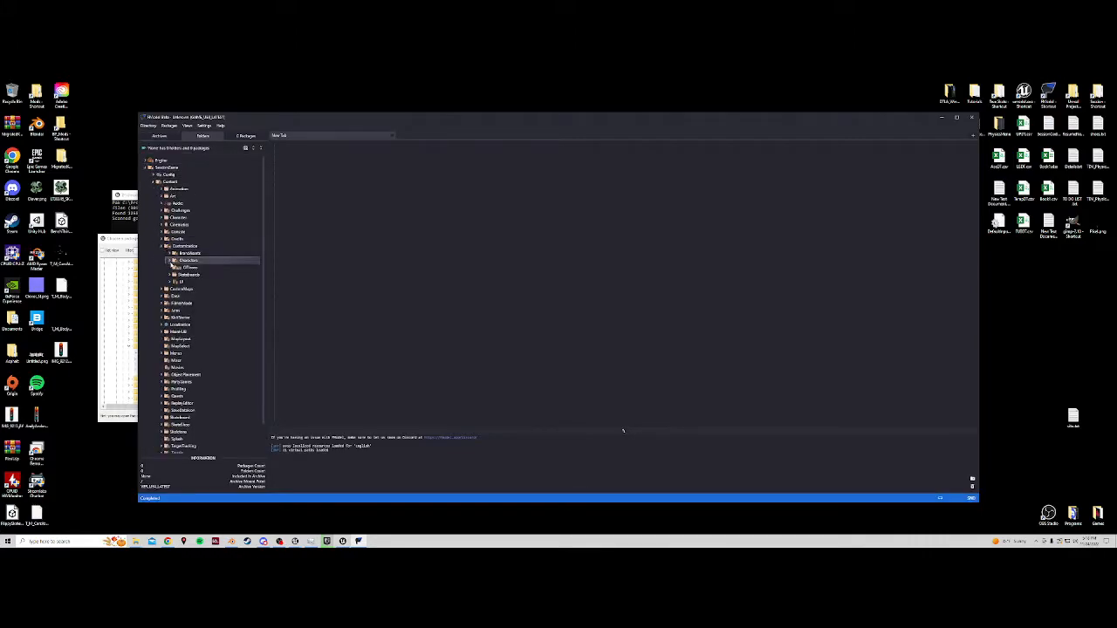
pyautogui.click(169, 274)
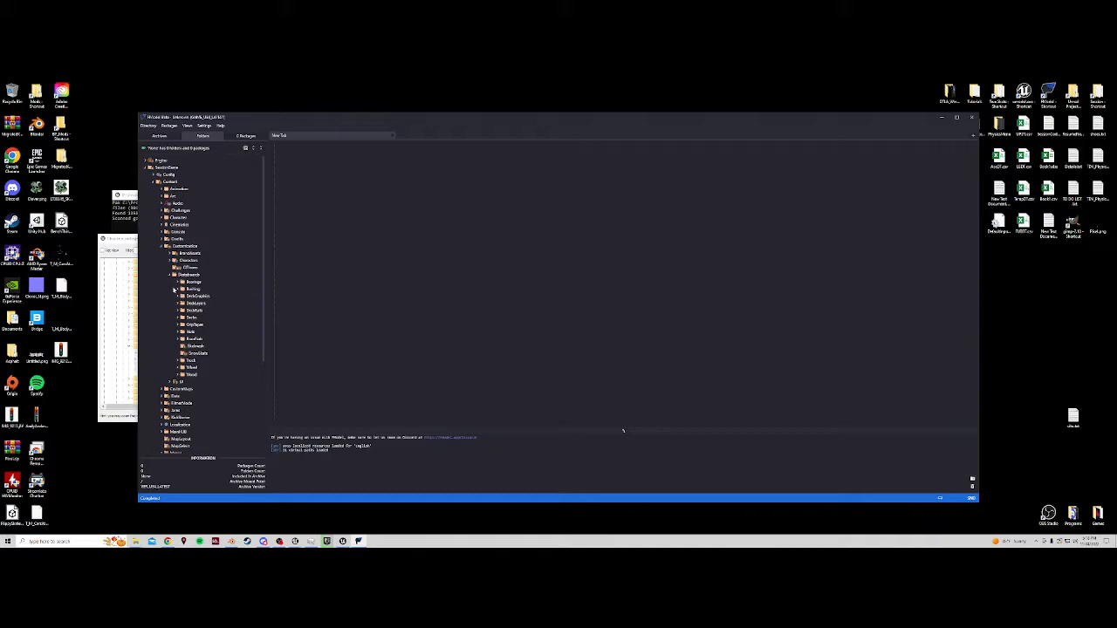
pyautogui.click(180, 297)
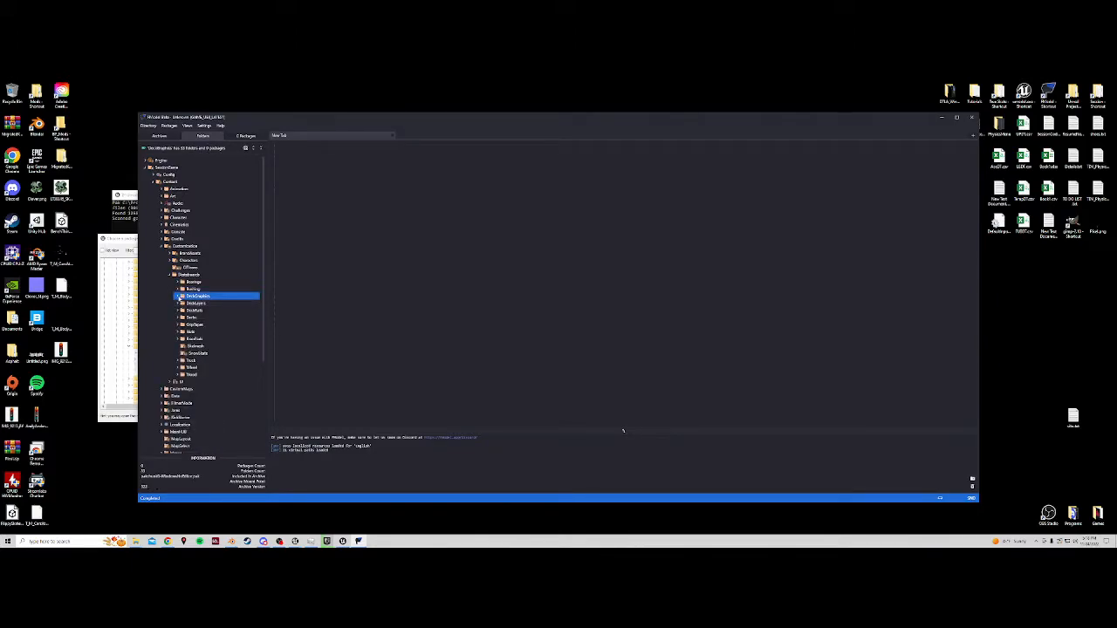
pyautogui.click(178, 298)
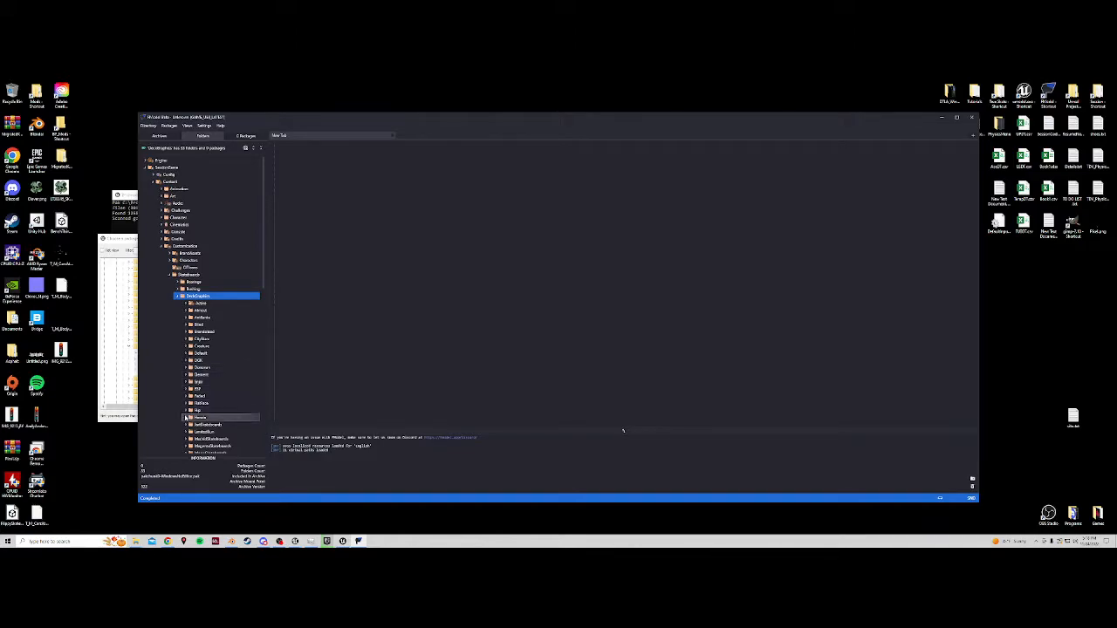
pyautogui.click(186, 417)
pyautogui.scroll(-1, 196, 410)
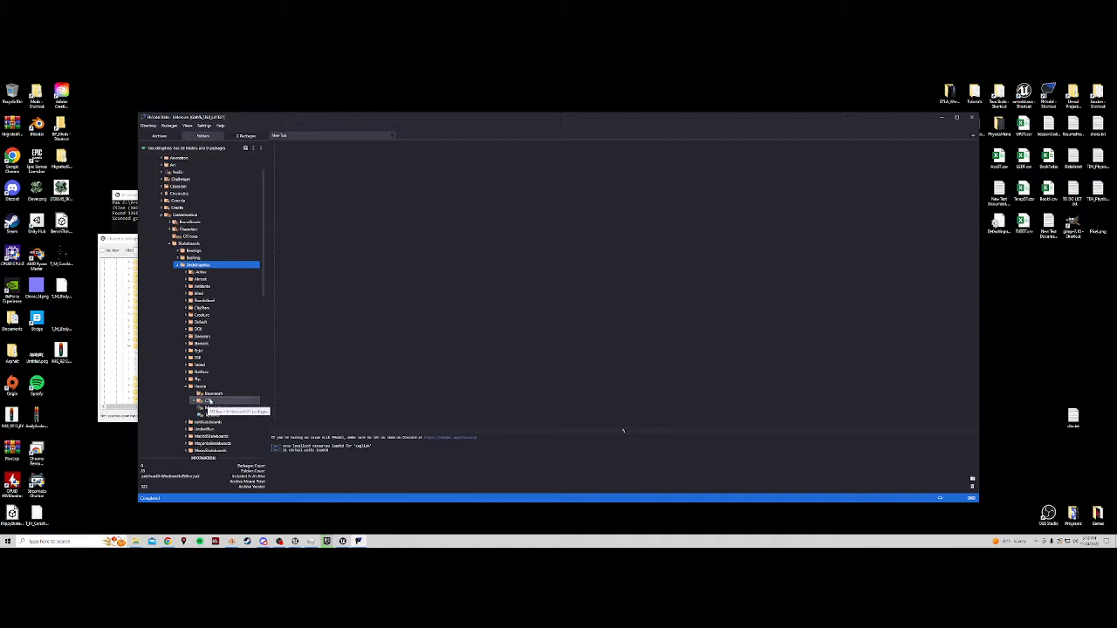
pyautogui.click(210, 400)
pyautogui.click(194, 401)
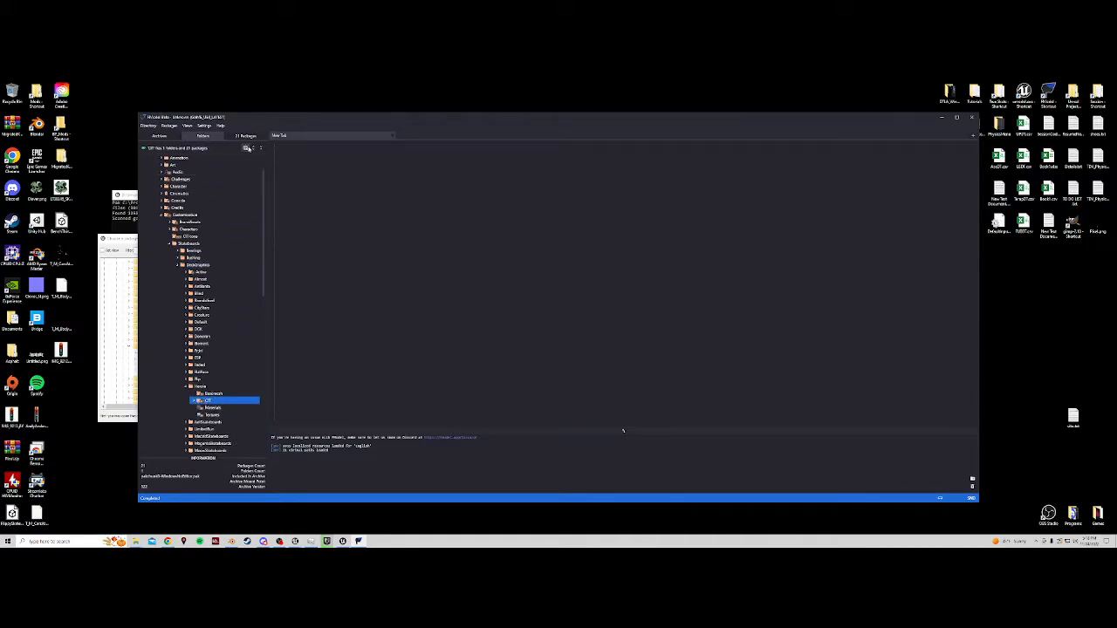
# Examine the mesh and material paths in the Heroin CurbCrusher package and locate MAI_DG_Heroin_10 in the package browser's Materials folder
pyautogui.click(246, 136)
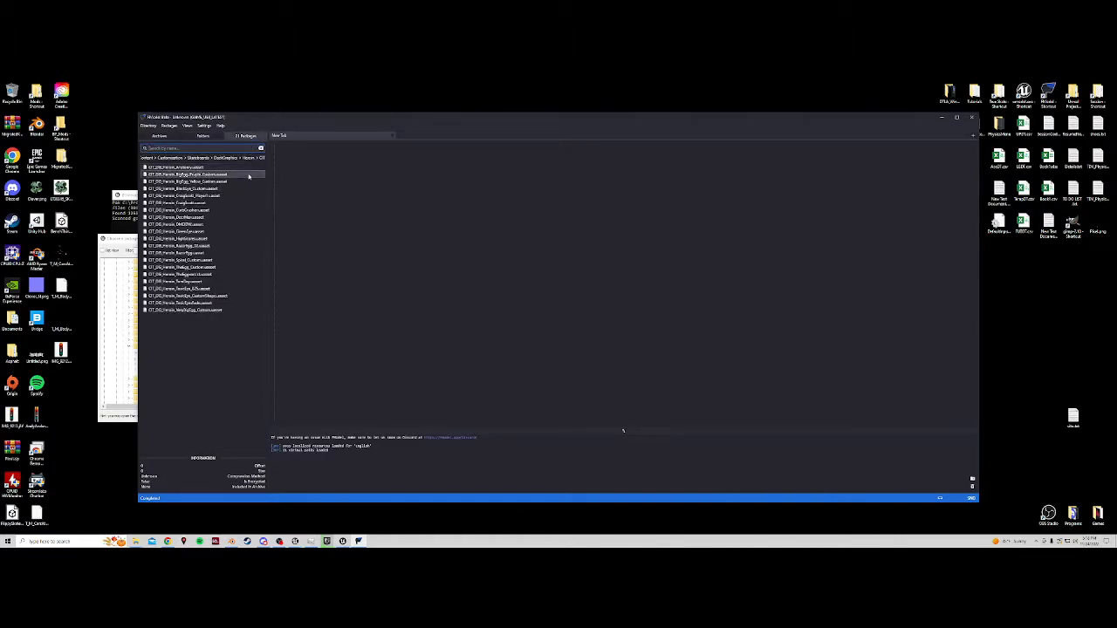
pyautogui.doubleClick(186, 211)
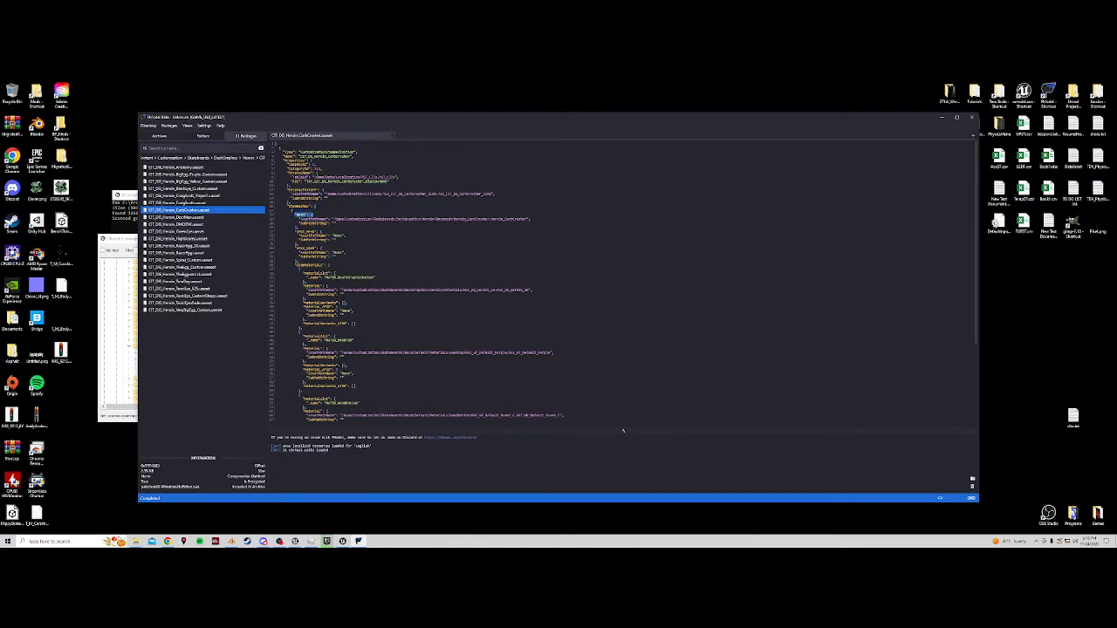
pyautogui.moveTo(530, 219); pyautogui.dragTo(468, 219)
pyautogui.click(330, 265)
pyautogui.moveTo(299, 286)
pyautogui.mouseDown()
pyautogui.moveTo(276, 286)
pyautogui.moveTo(328, 287)
pyautogui.mouseUp()
pyautogui.moveTo(532, 289); pyautogui.dragTo(478, 289)
pyautogui.click(120, 366)
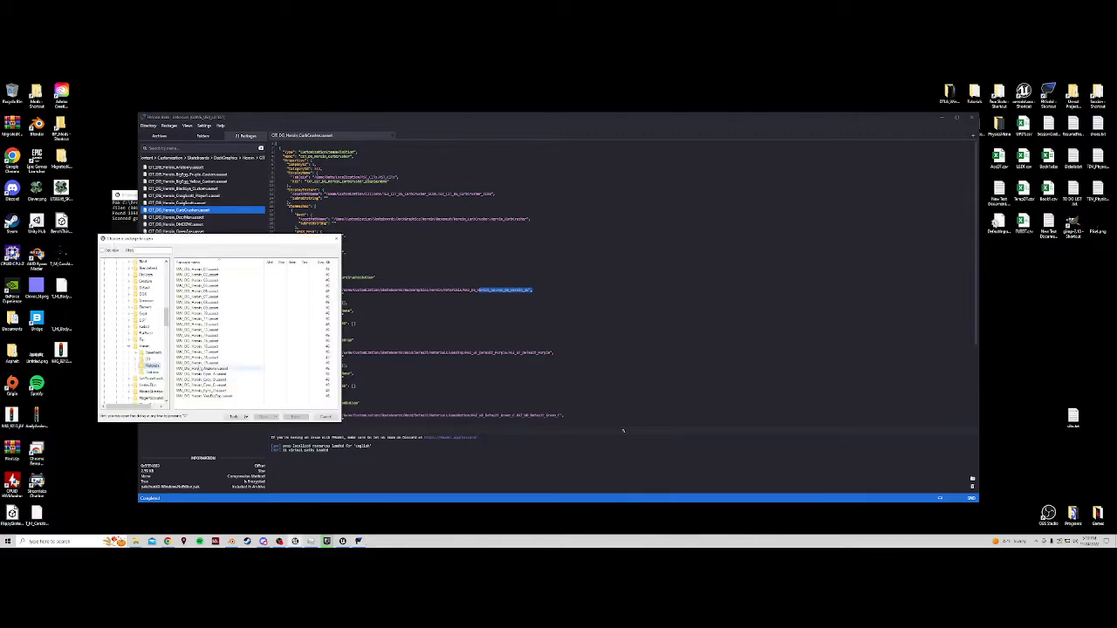
pyautogui.click(200, 314)
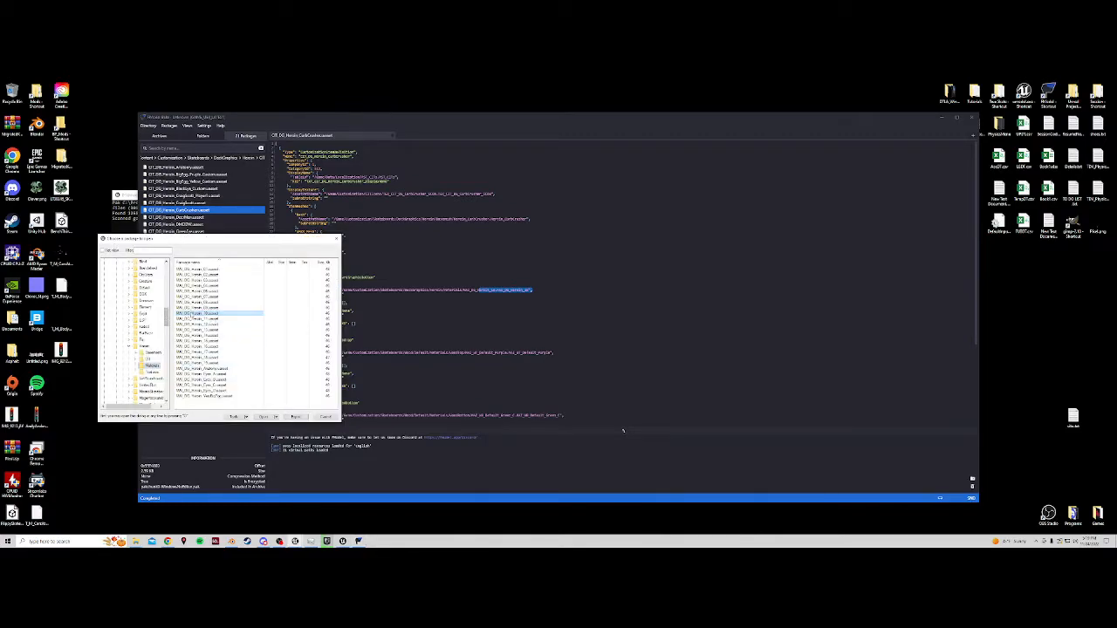
# Switch to the Unreal editor, create a folder named Materials inside DeckGraphics/Heroin and open it
pyautogui.click(343, 541)
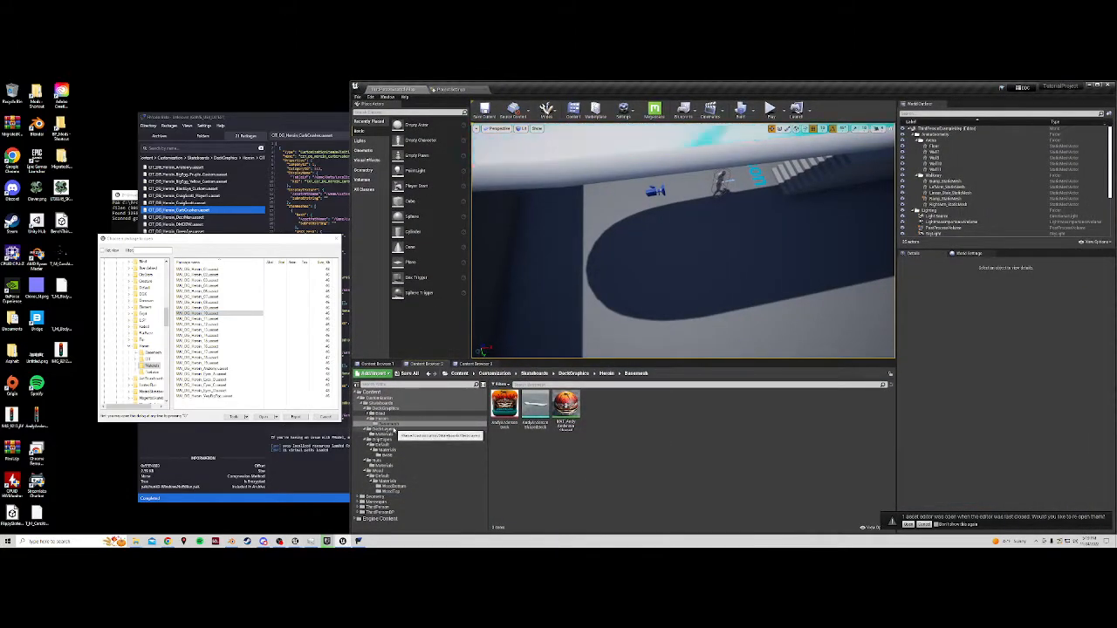
pyautogui.click(384, 419)
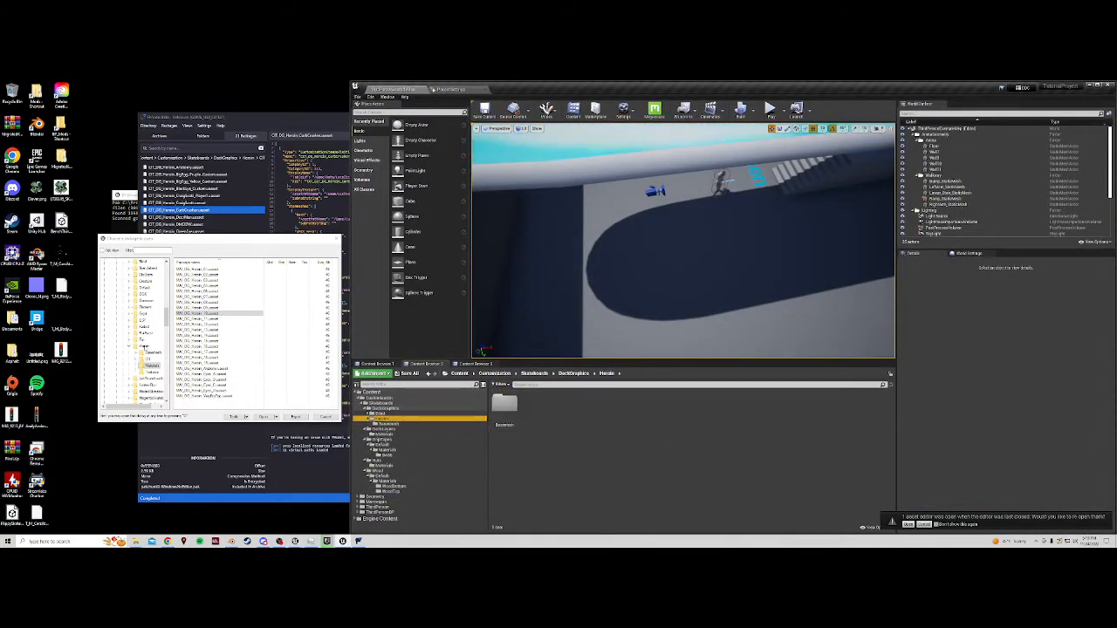
pyautogui.rightClick(602, 496)
pyautogui.click(640, 242)
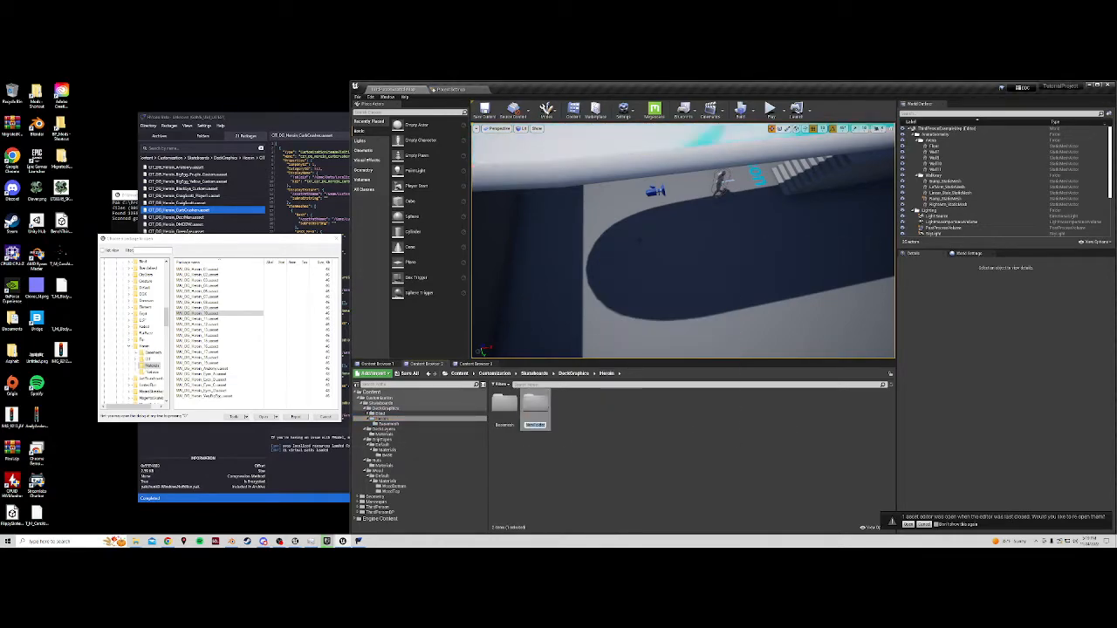
pyautogui.write('Materials')
pyautogui.press('Return')
pyautogui.doubleClick(535, 404)
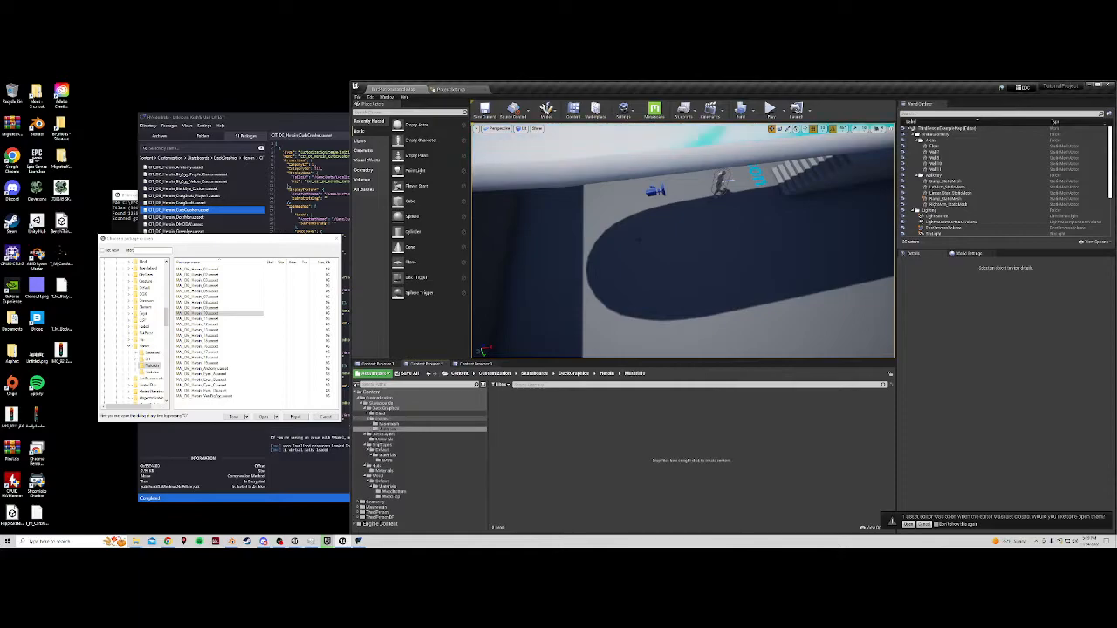
pyautogui.rightClick(602, 445)
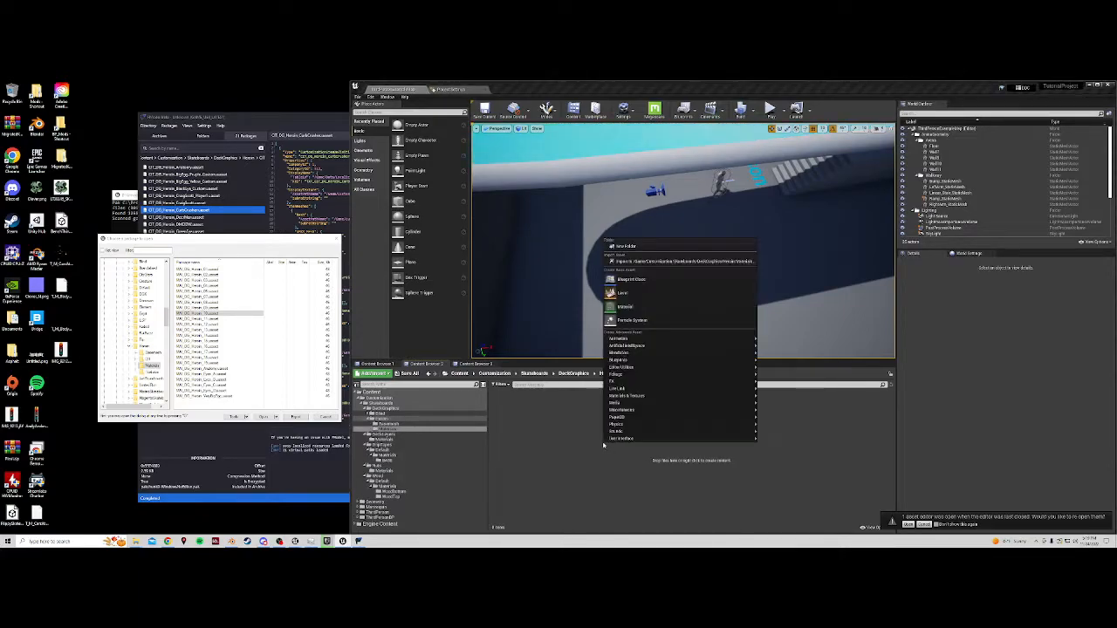
pyautogui.click(558, 422)
# Rename the deck graphic material in Heroin/Basemesh as MAI_DG_Heroin_10
pyautogui.click(384, 424)
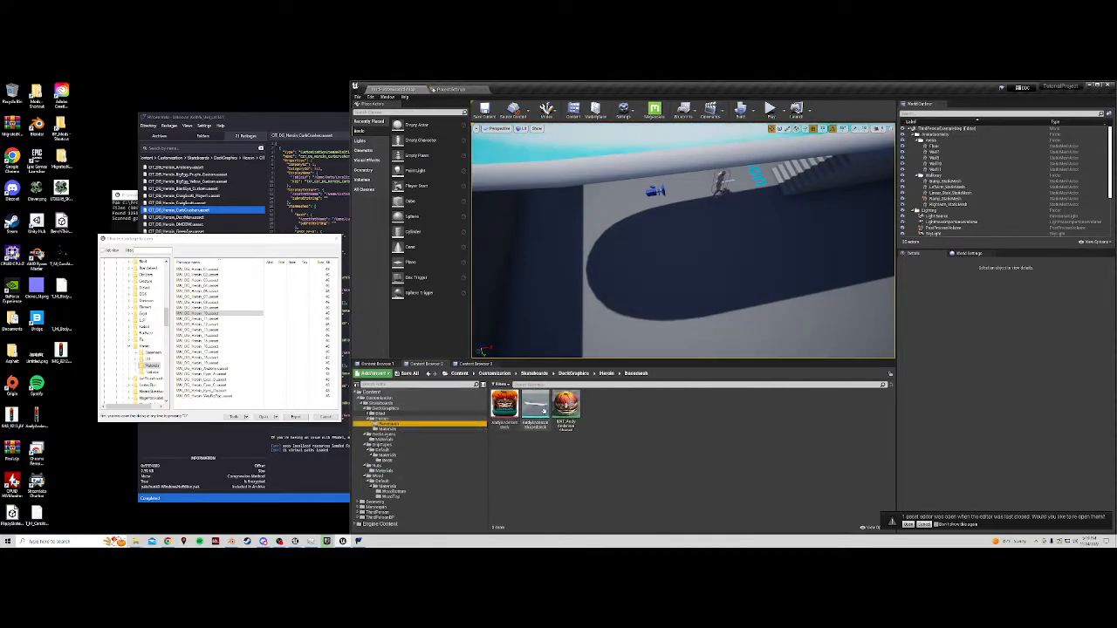
pyautogui.click(576, 423)
pyautogui.press('F2')
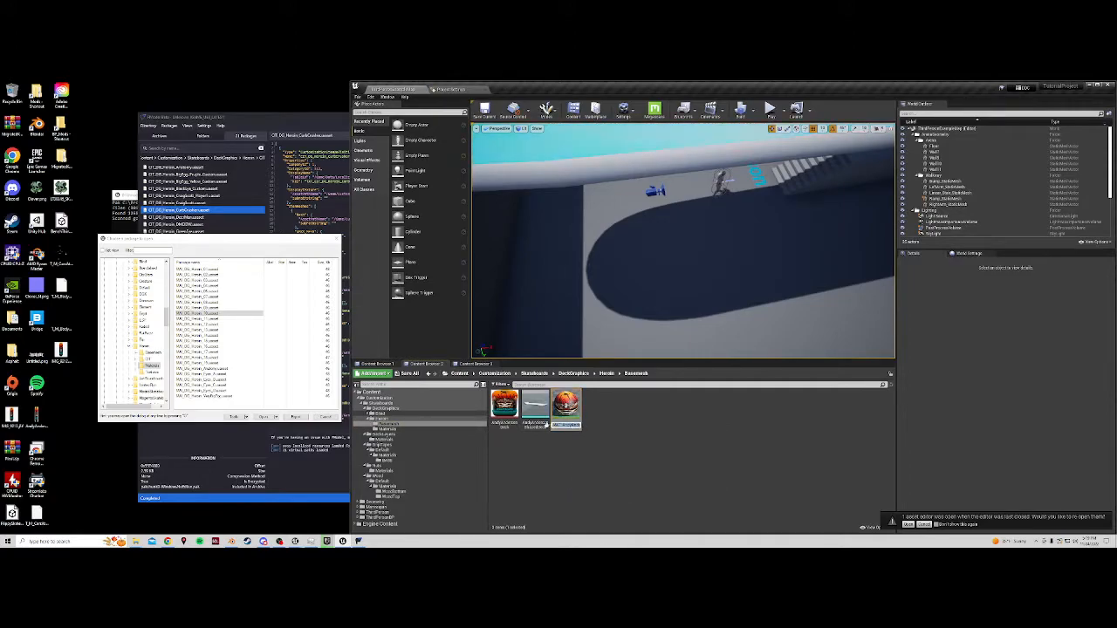
pyautogui.write('M')
pyautogui.press('Return')
# Move the MAI_DG_Heroin_10 material and the AndyAndersonDeck texture from Basemesh into Heroin/Materials and open that folder
pyautogui.moveTo(565, 408); pyautogui.dragTo(391, 433)
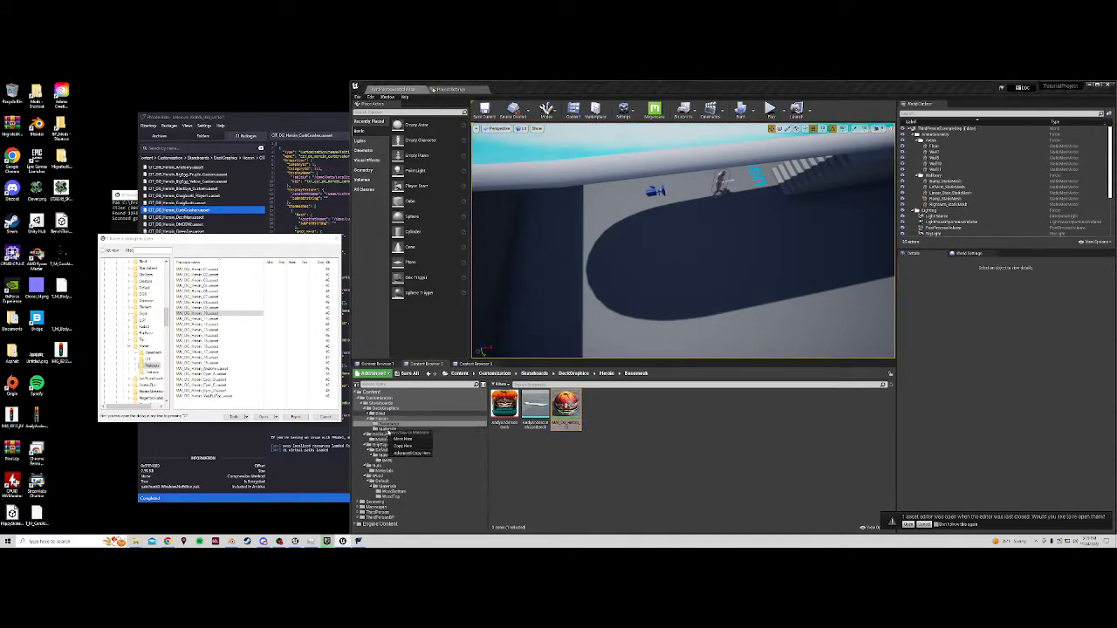
pyautogui.click(407, 438)
pyautogui.moveTo(504, 406); pyautogui.dragTo(389, 431)
pyautogui.click(406, 437)
pyautogui.click(388, 428)
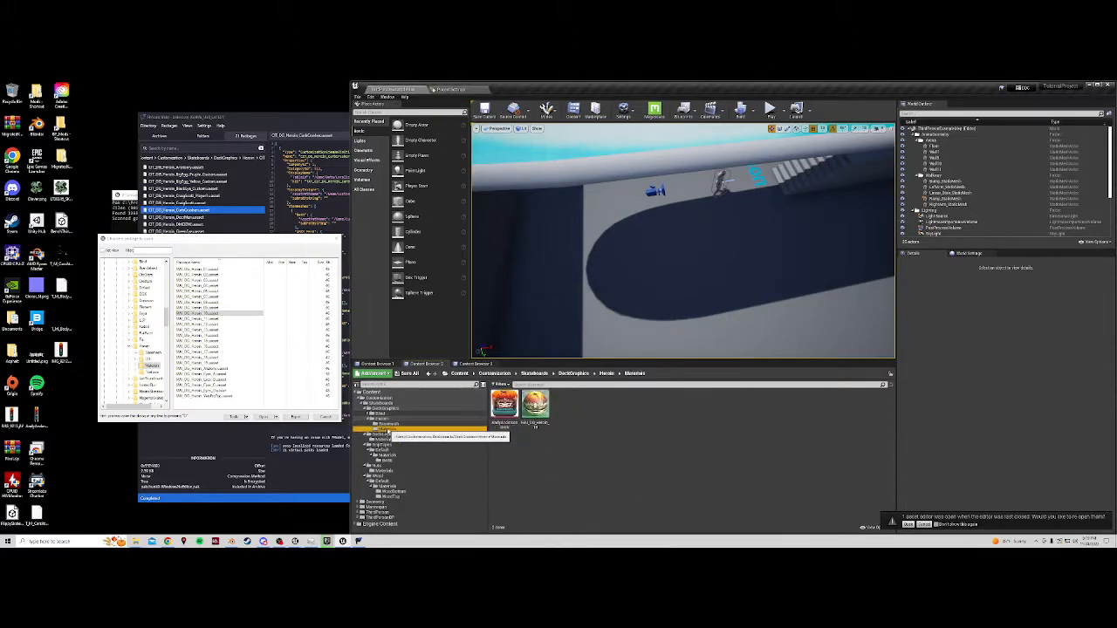
# Create a folder named AndyAndersonDeck inside Heroin/Materials
pyautogui.rightClick(613, 427)
pyautogui.click(672, 229)
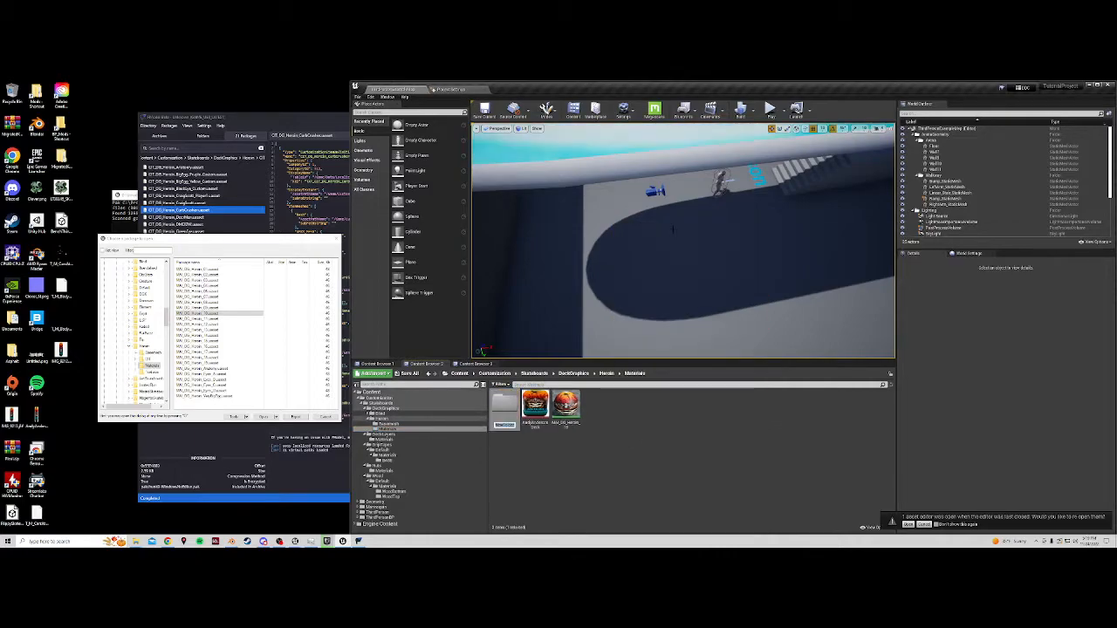
pyautogui.write('AndyAndersonDeck')
pyautogui.press('Return')
# Move the deck texture into the AndyAndersonDeck folder and add a prefix to the texture's name
pyautogui.click(535, 404)
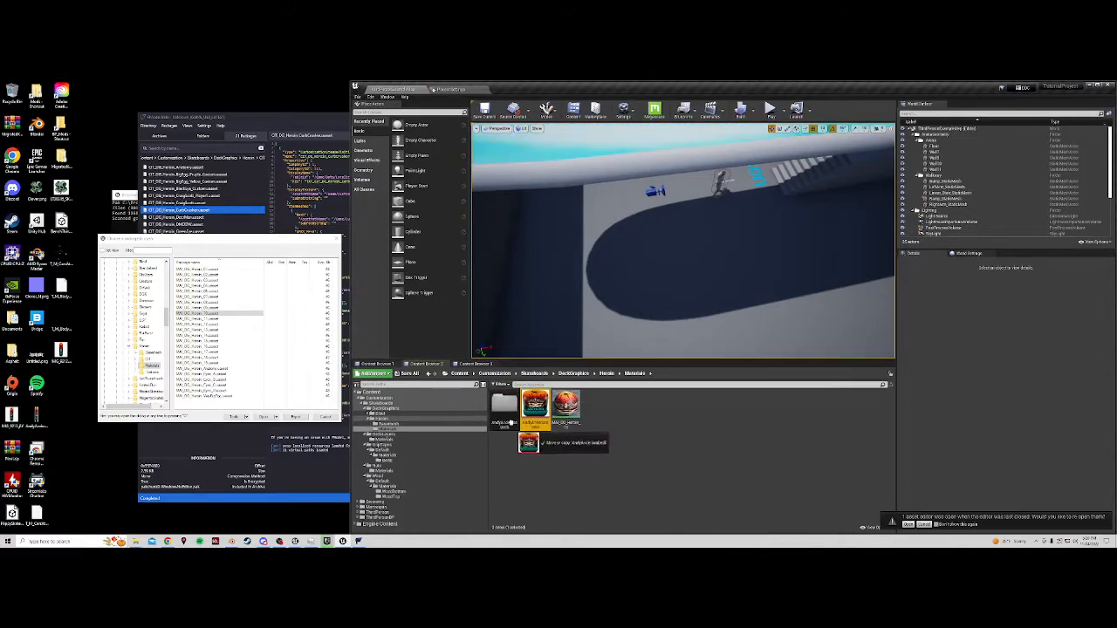
pyautogui.moveTo(535, 404); pyautogui.dragTo(504, 404)
pyautogui.doubleClick(505, 404)
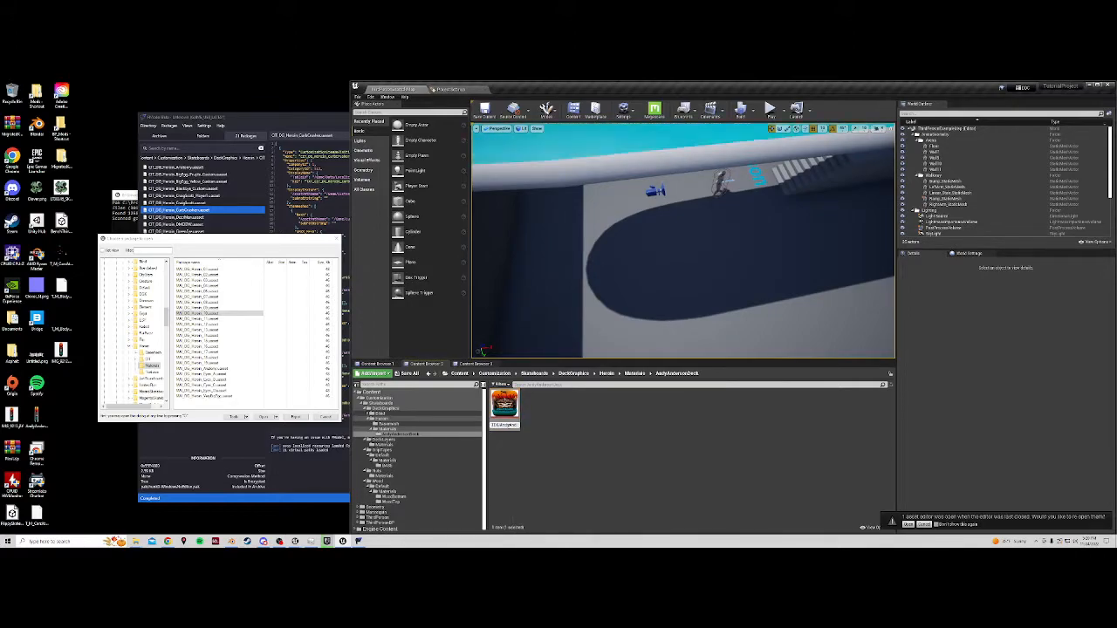
pyautogui.click(506, 424)
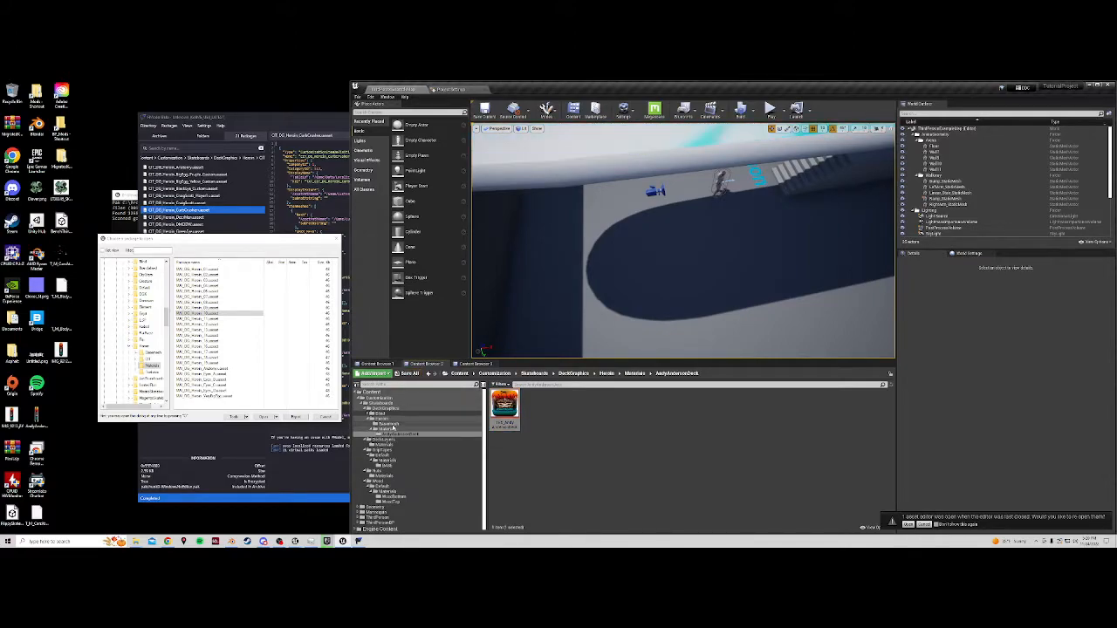
# Open the MAI_DG_Heroin_10 material from Heroin/Materials and preview it on a plane
pyautogui.click(385, 429)
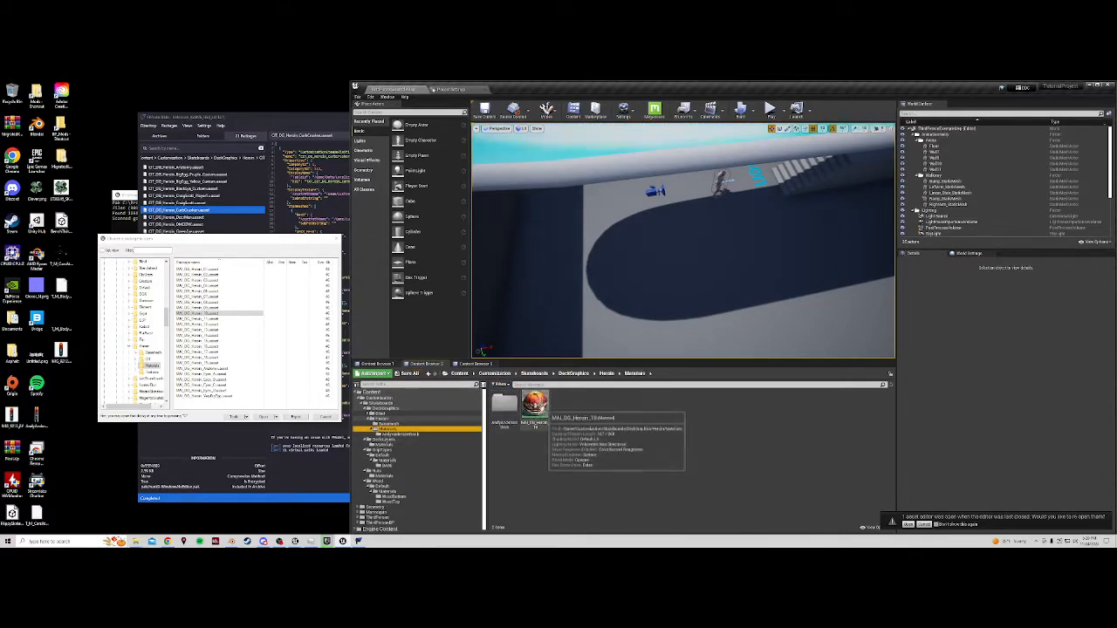
pyautogui.doubleClick(535, 406)
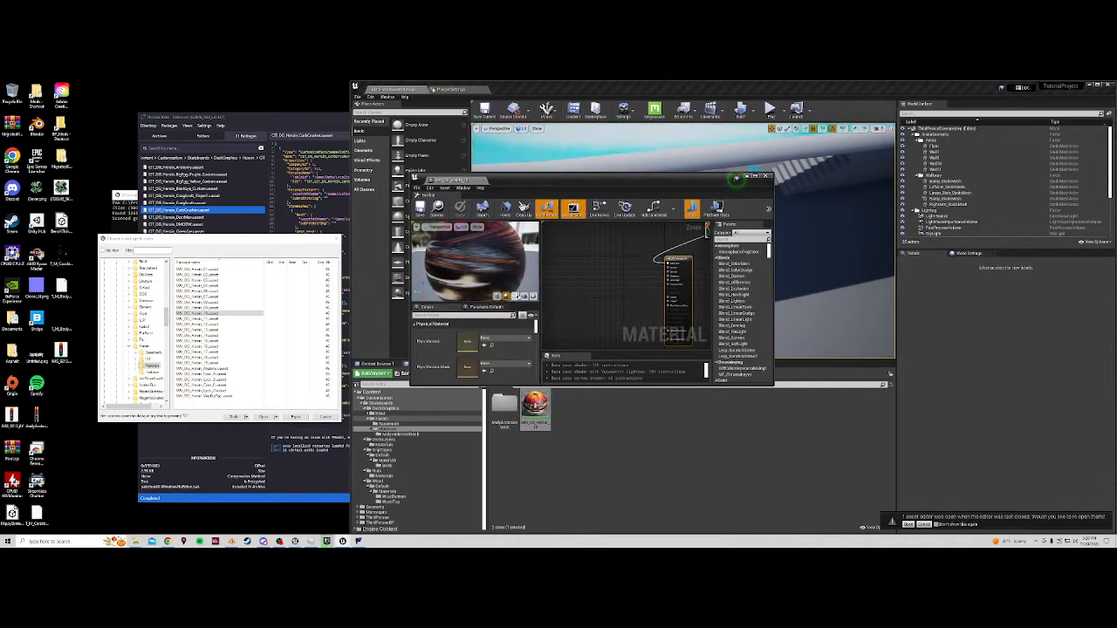
pyautogui.click(517, 296)
pyautogui.moveTo(610, 292); pyautogui.dragTo(604, 277, button='right')
pyautogui.moveTo(489, 262); pyautogui.dragTo(474, 274)
# Dock the material editor among the main window's tabs and move the Texture Sample node farther from the material node
pyautogui.click(615, 298)
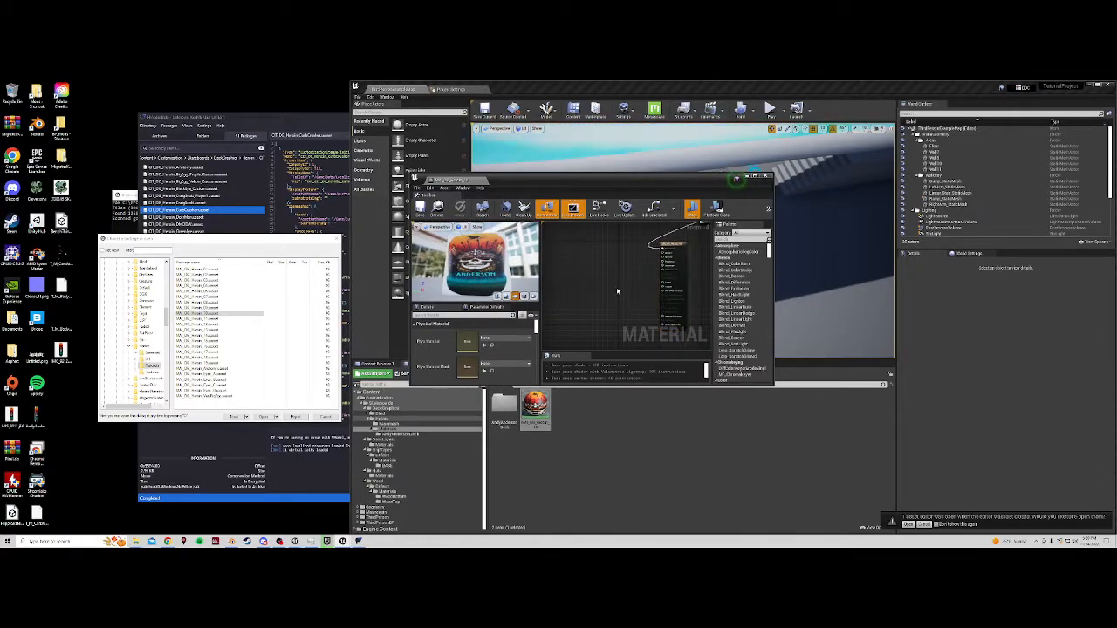
pyautogui.moveTo(615, 297); pyautogui.dragTo(554, 325, button='right')
pyautogui.moveTo(459, 181); pyautogui.dragTo(526, 96)
pyautogui.moveTo(735, 145); pyautogui.dragTo(631, 199)
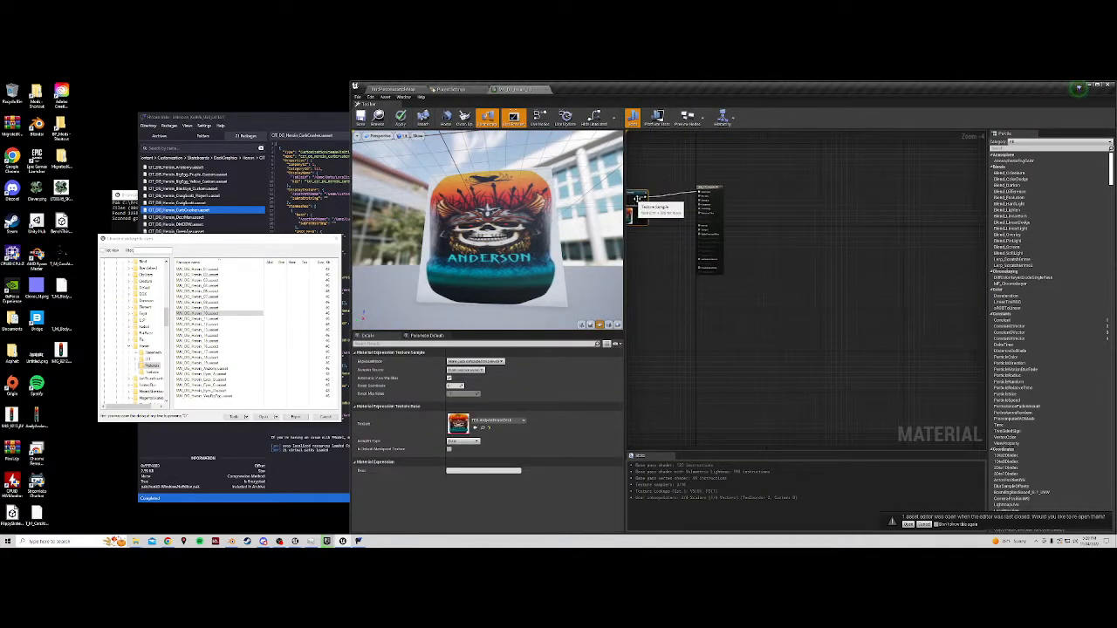
pyautogui.scroll(3, 680, 223)
pyautogui.moveTo(650, 238); pyautogui.dragTo(822, 259, button='right')
pyautogui.moveTo(738, 200); pyautogui.dragTo(692, 188)
pyautogui.moveTo(515, 244); pyautogui.dragTo(546, 265)
pyautogui.click(758, 228)
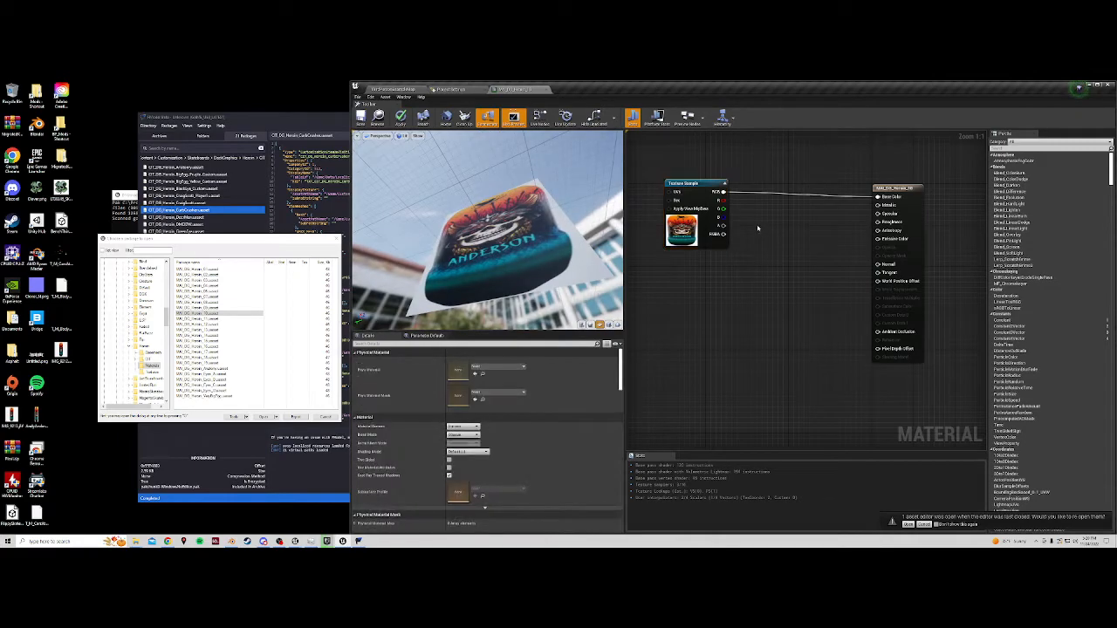
# Add a scalar parameter named Roughness between the Texture Sample and the material node
pyautogui.click(766, 232)
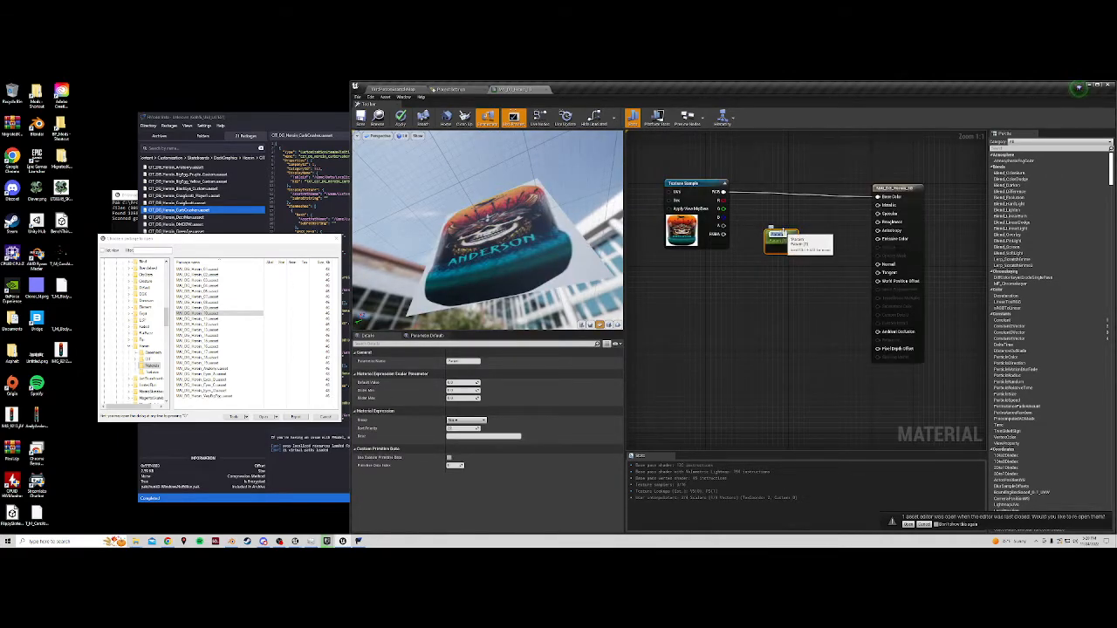
pyautogui.write('Roughness')
pyautogui.click(777, 269)
pyautogui.rightClick(769, 271)
pyautogui.write('co')
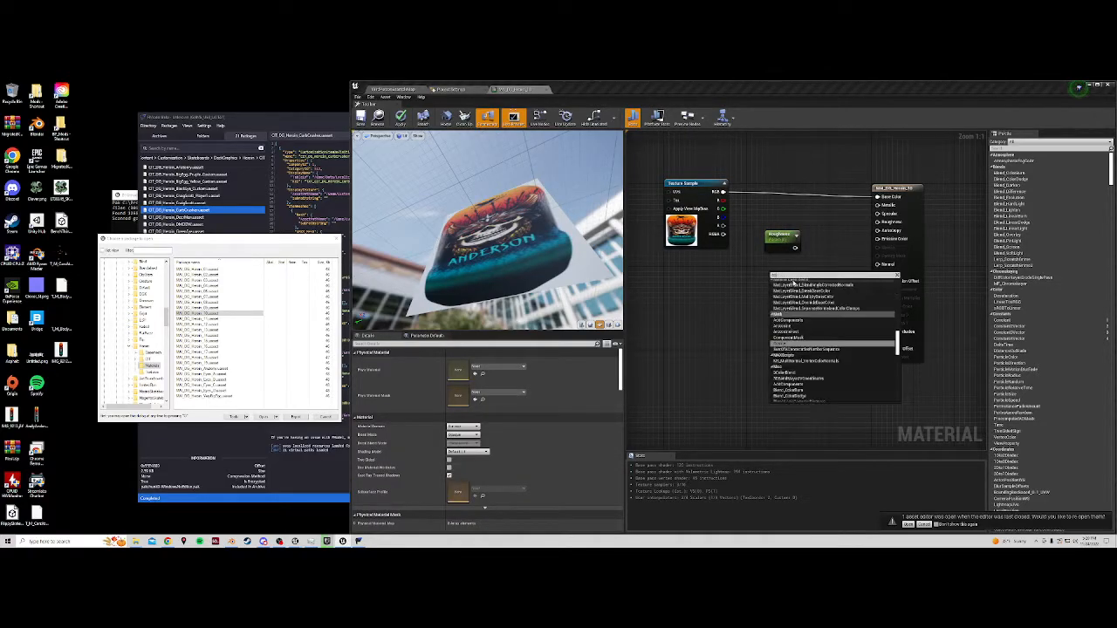
pyautogui.write('nstant')
pyautogui.click(791, 282)
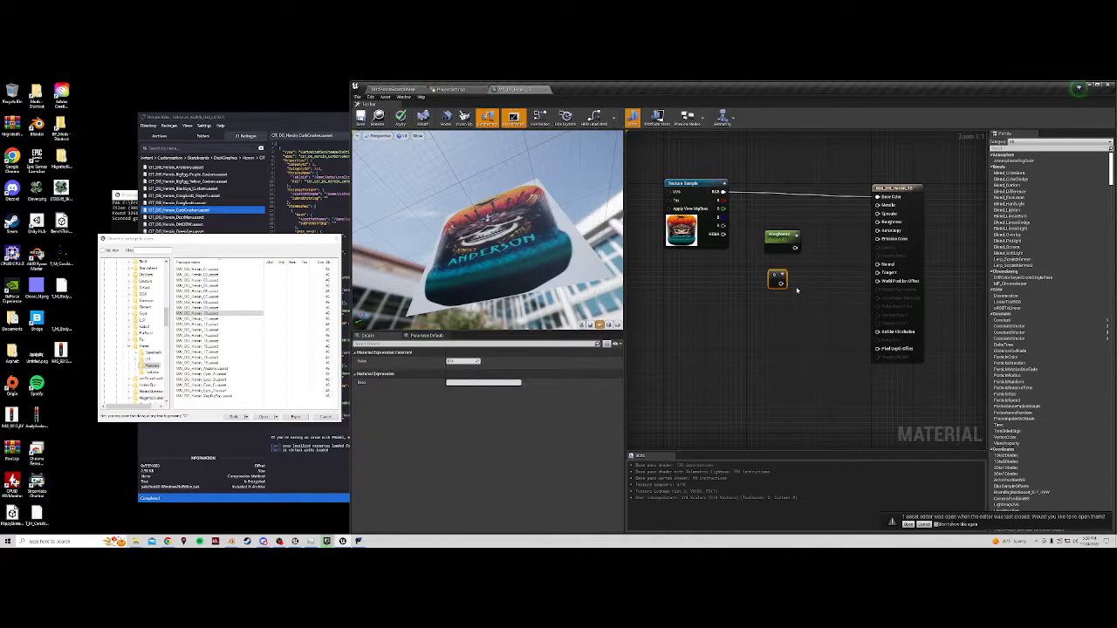
pyautogui.click(770, 310)
pyautogui.hotkey('ctrl', 'v')
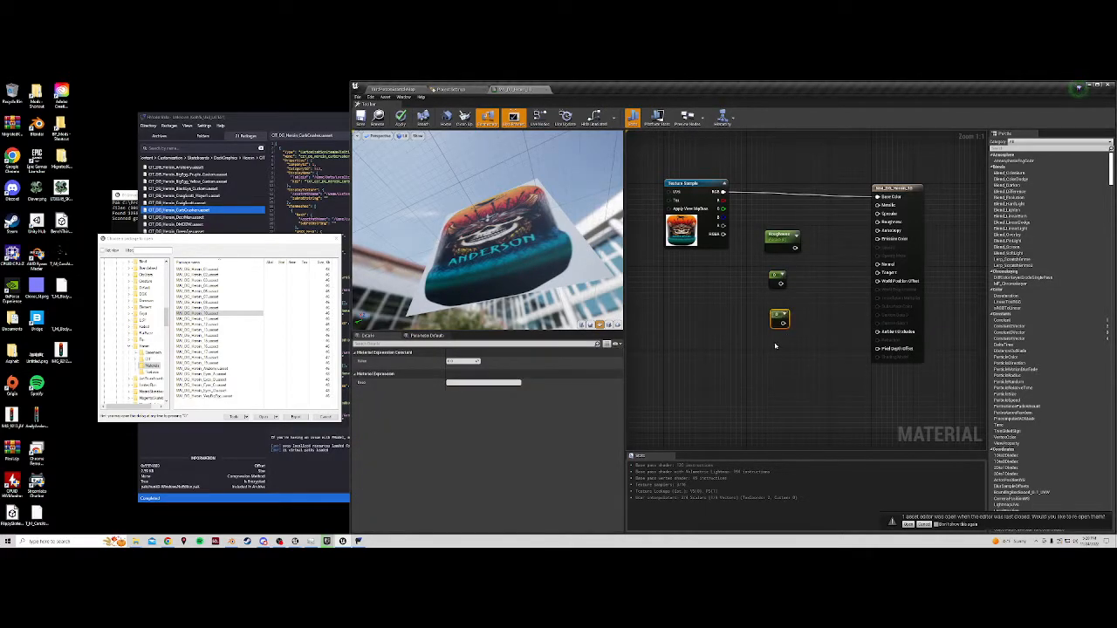
pyautogui.press('s')
pyautogui.click(774, 346)
pyautogui.click(815, 359)
pyautogui.moveTo(827, 402); pyautogui.dragTo(769, 328)
pyautogui.press('Delete')
pyautogui.click(776, 275)
pyautogui.press('Delete')
# Connect the Roughness parameter to the material's Roughness input and select the parameter node
pyautogui.moveTo(794, 247); pyautogui.dragTo(877, 222)
pyautogui.click(779, 239)
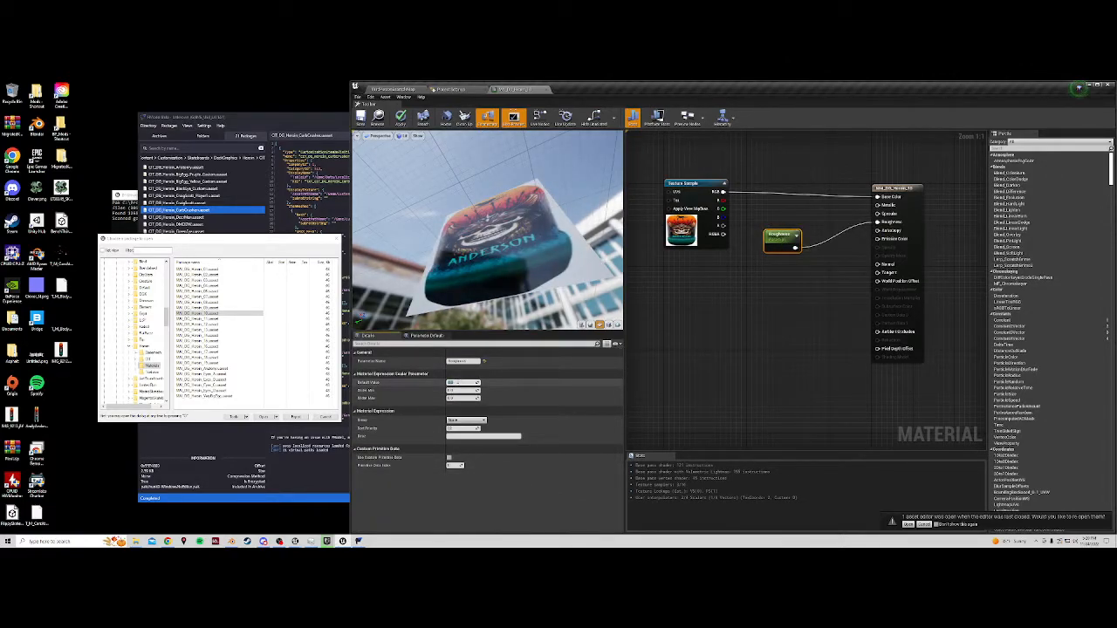
# Set the default value of the Roughness parameter and view the plane preview from another angle
pyautogui.press('Return')
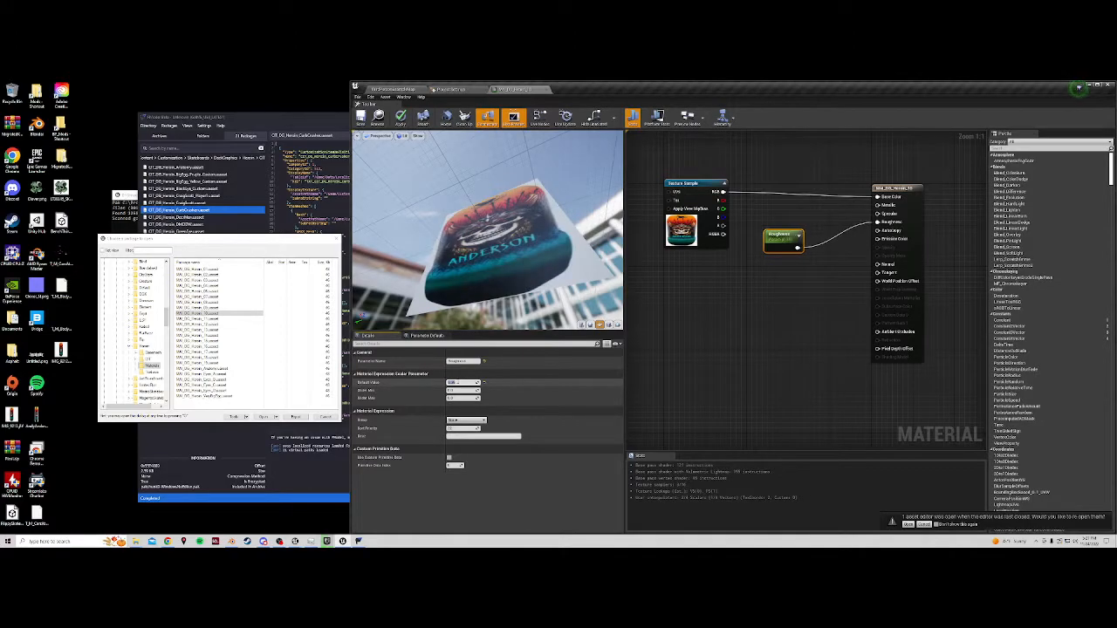
pyautogui.moveTo(489, 262); pyautogui.dragTo(515, 266)
pyautogui.click(728, 283)
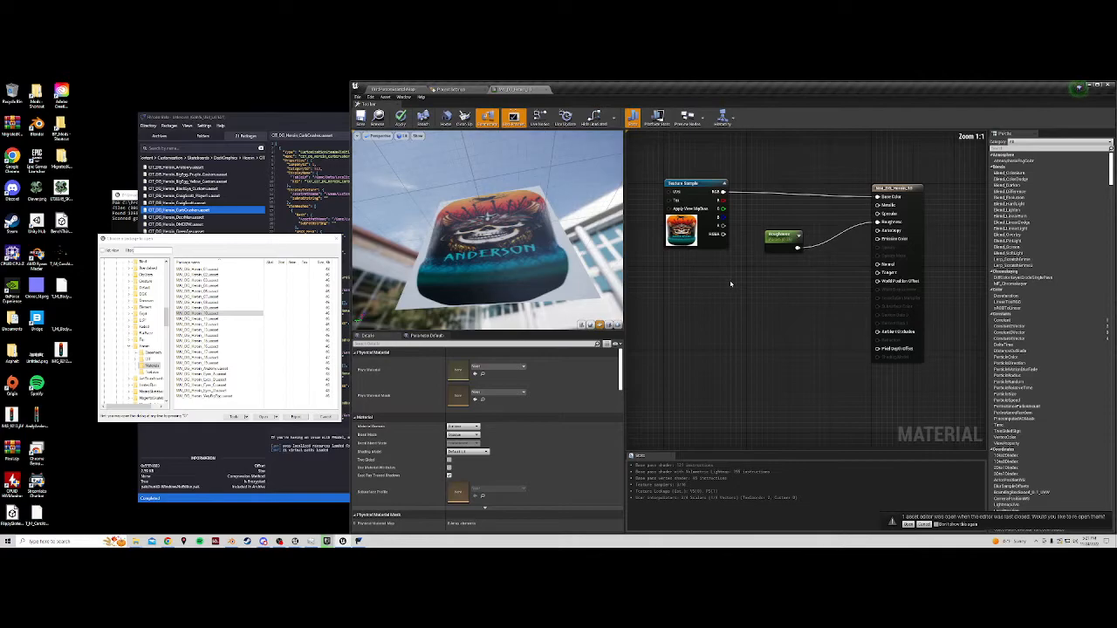
# Move the Texture Sample node closer to the Roughness node, and save and close the material
pyautogui.moveTo(728, 283); pyautogui.dragTo(739, 296, button='right')
pyautogui.click(778, 248)
pyautogui.moveTo(705, 197); pyautogui.dragTo(713, 202)
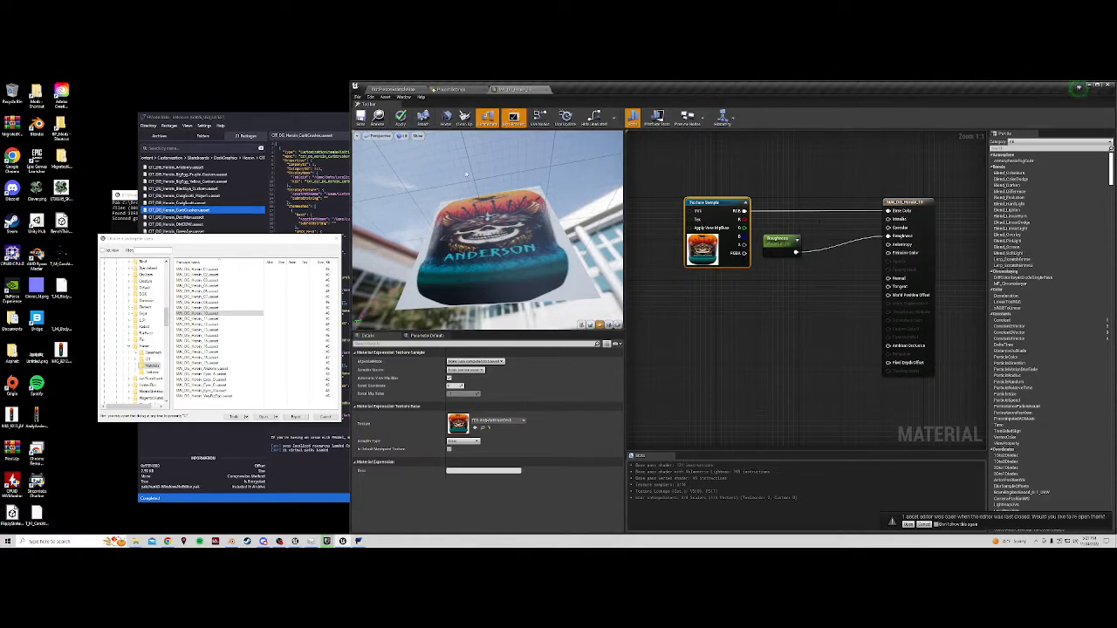
pyautogui.click(361, 119)
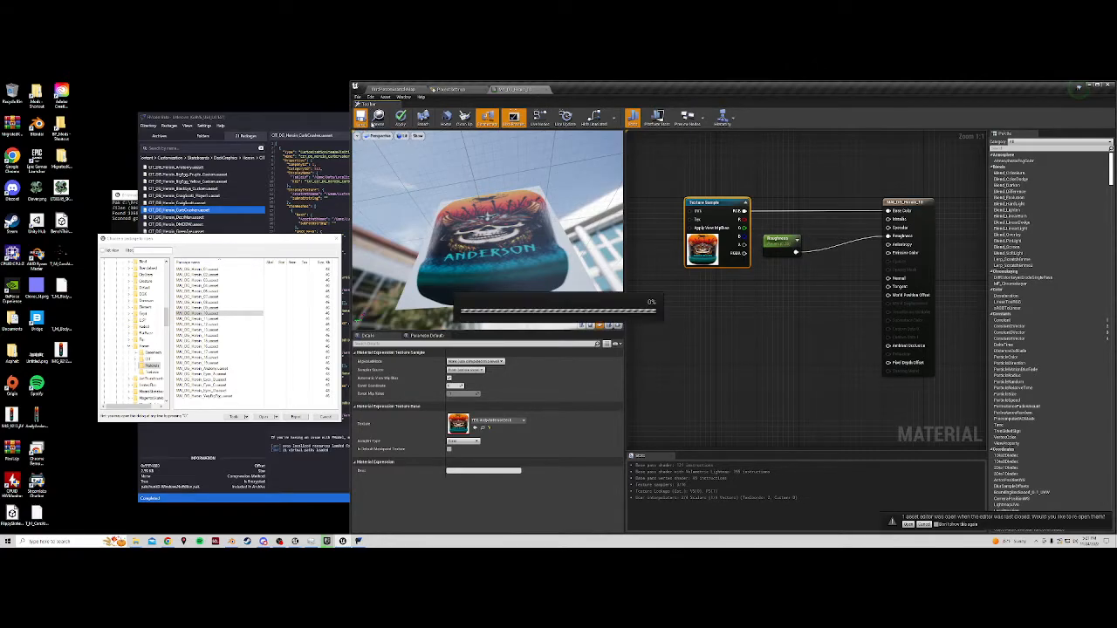
pyautogui.click(546, 90)
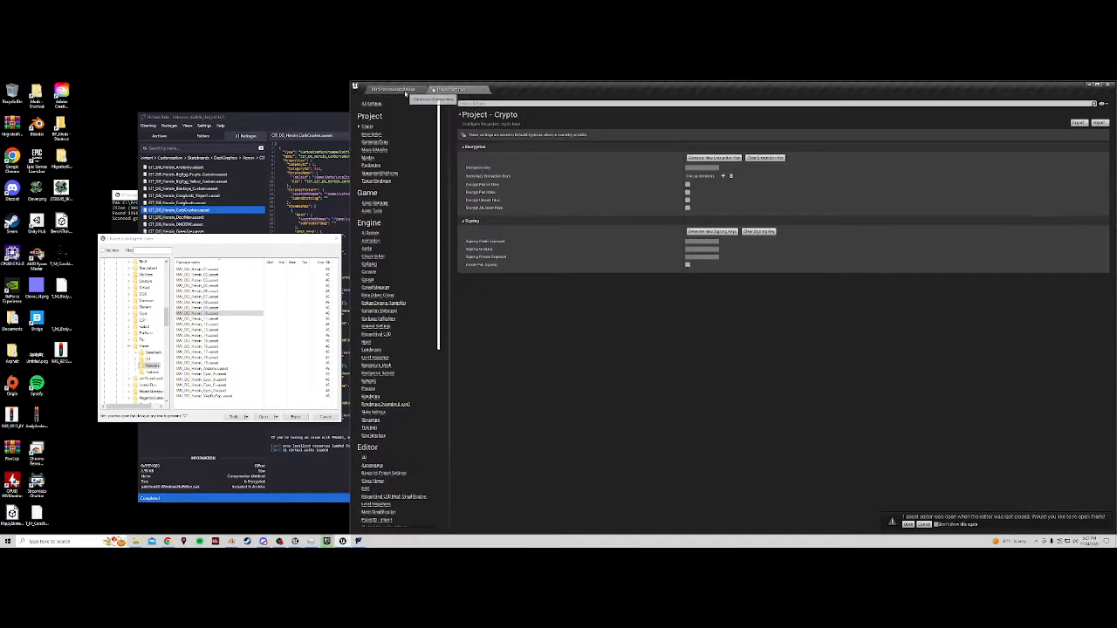
# Rename the deck mesh in Heroin/Basemesh to Heroin_CurbCrusher, matching the game's package name
pyautogui.click(393, 89)
pyautogui.click(390, 424)
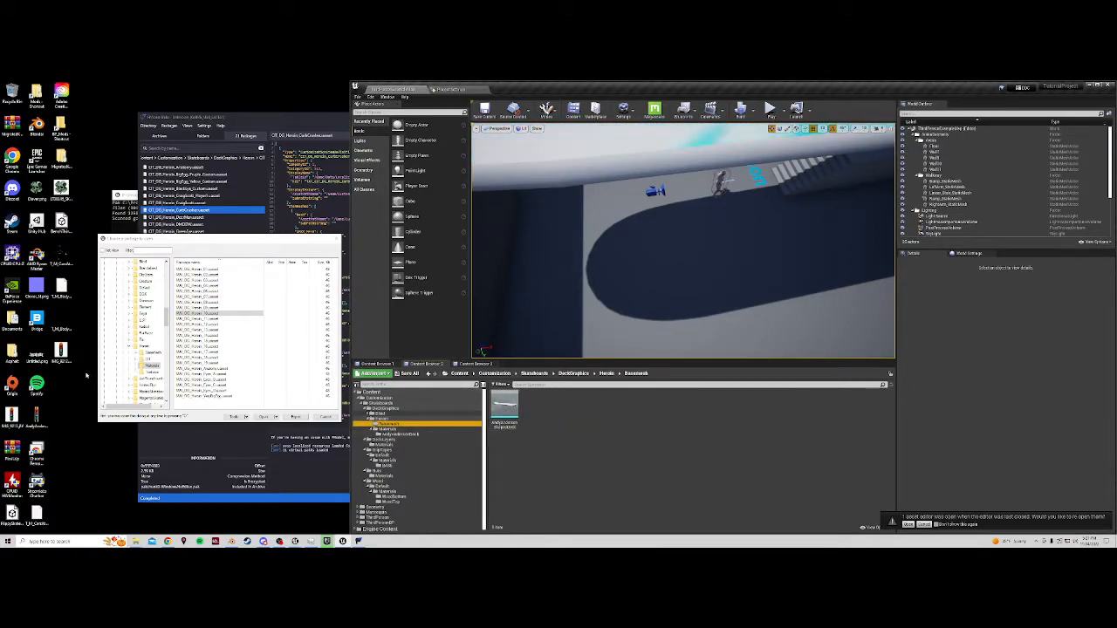
pyautogui.click(153, 353)
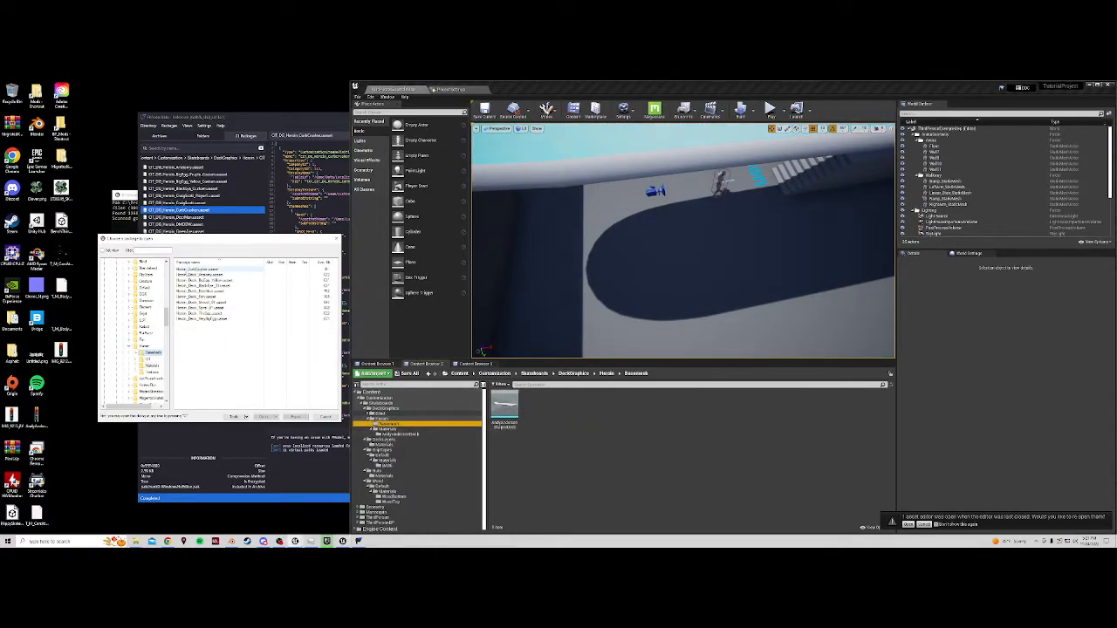
pyautogui.click(504, 405)
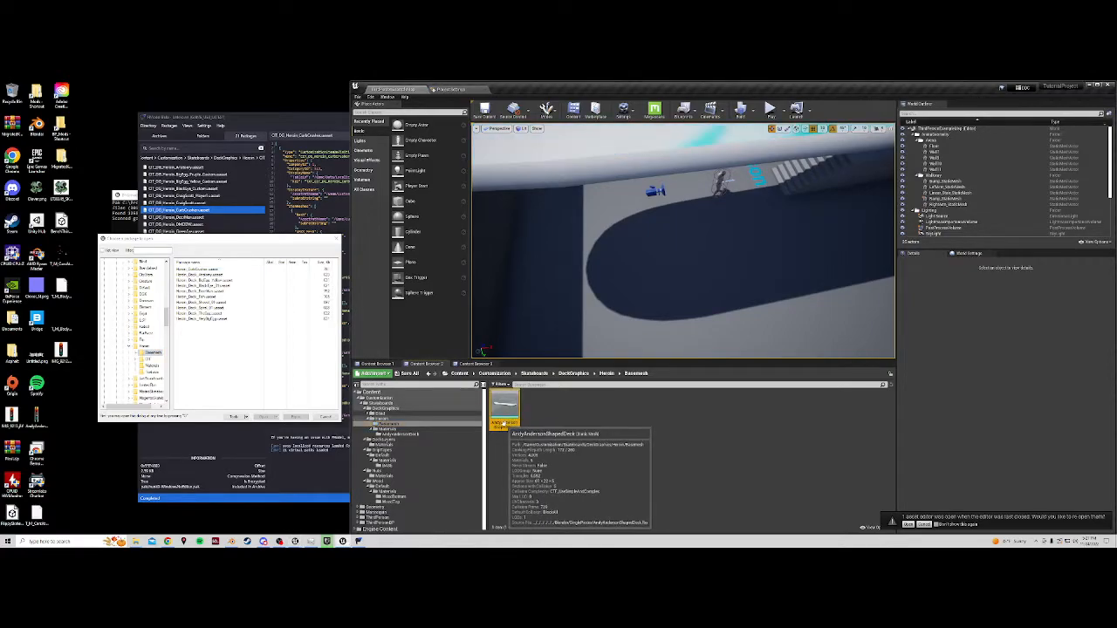
pyautogui.press('F2')
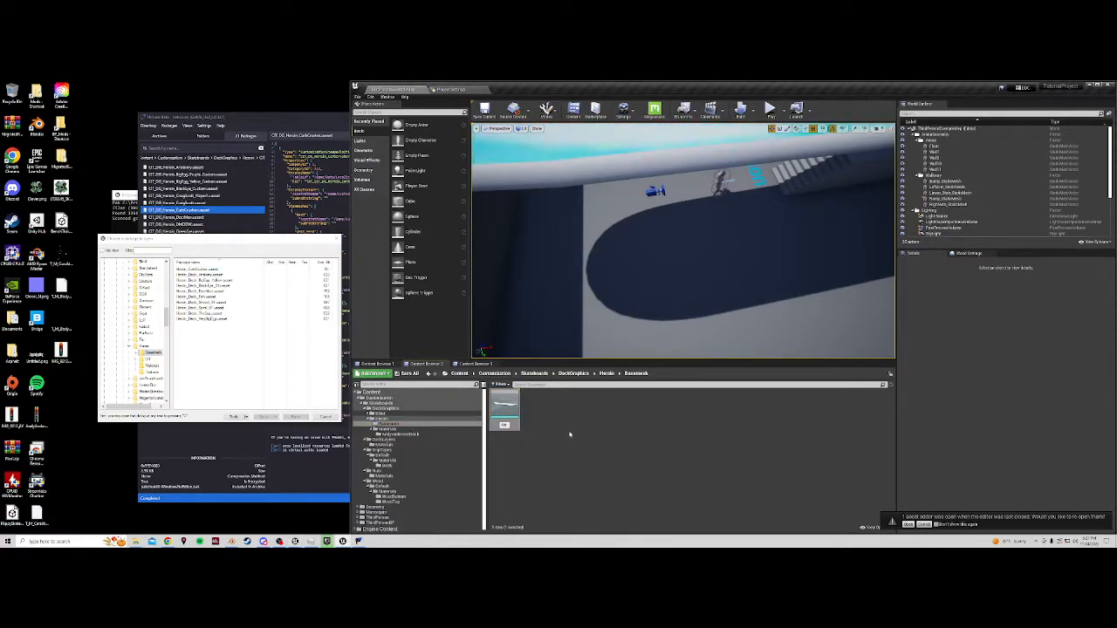
pyautogui.write('Heroin_CurbCrusher')
pyautogui.press('Return')
# Open the Heroin_CurbCrusher mesh and dock its editor among the main window's tabs
pyautogui.click(408, 376)
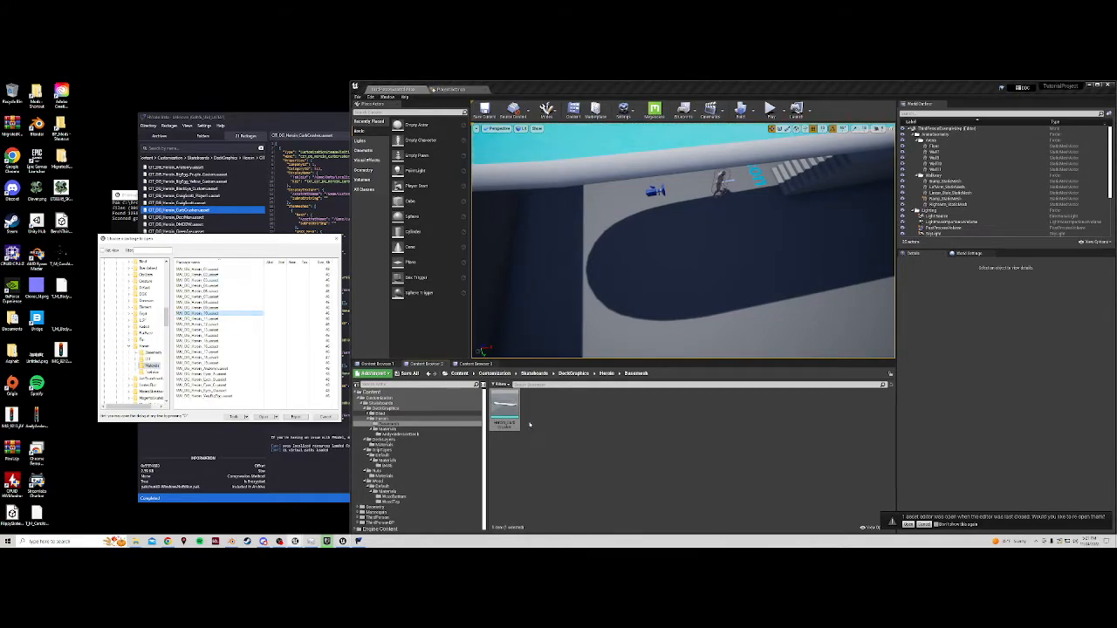
pyautogui.click(509, 408)
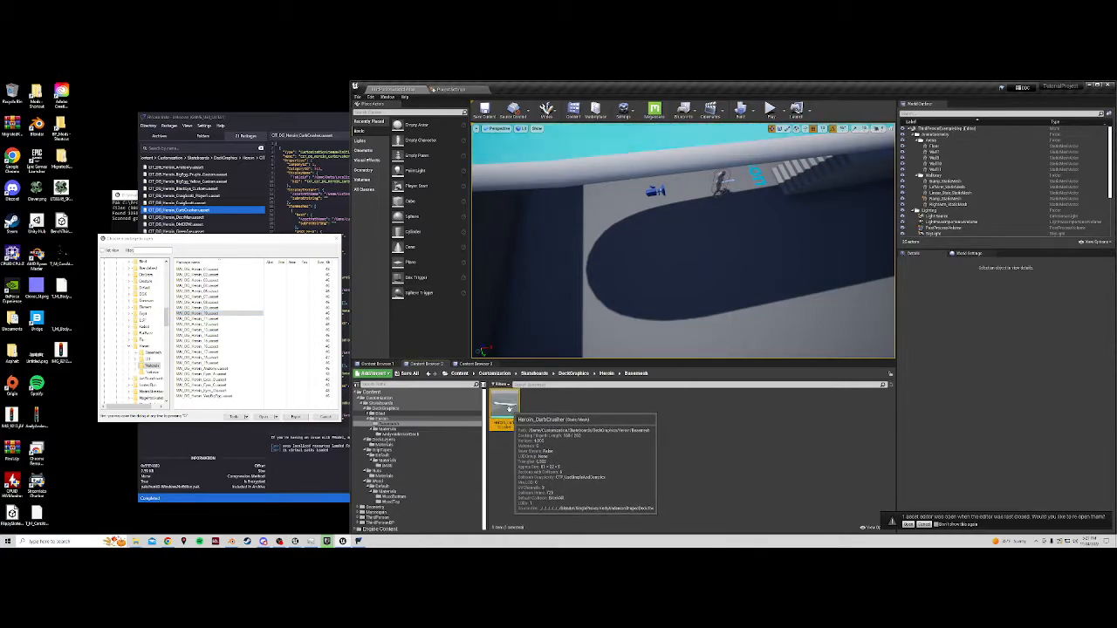
pyautogui.doubleClick(508, 408)
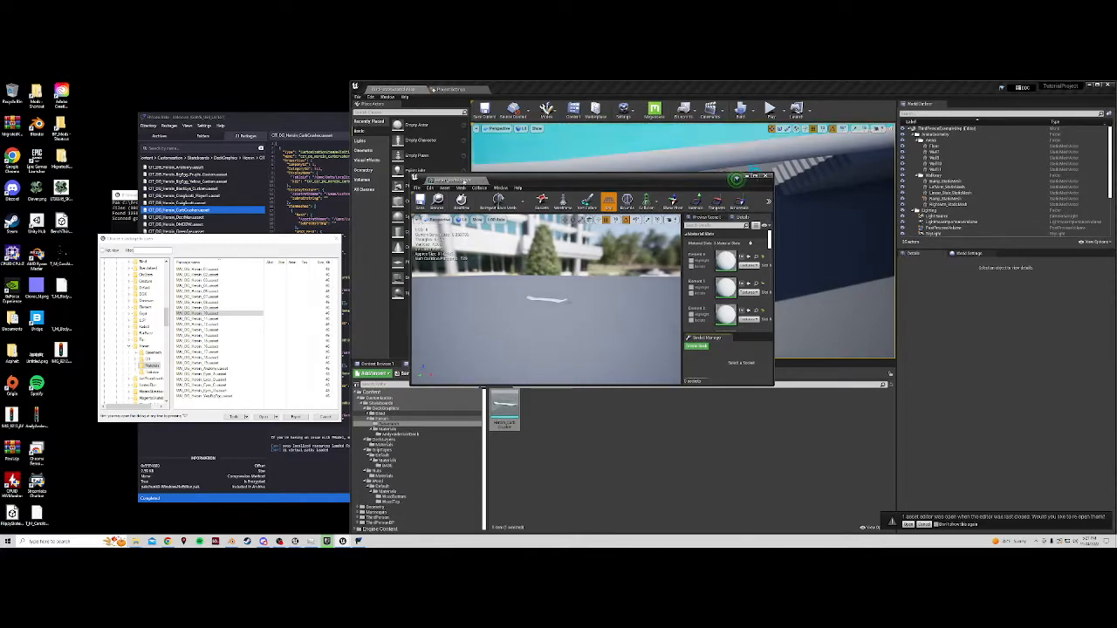
pyautogui.click(756, 176)
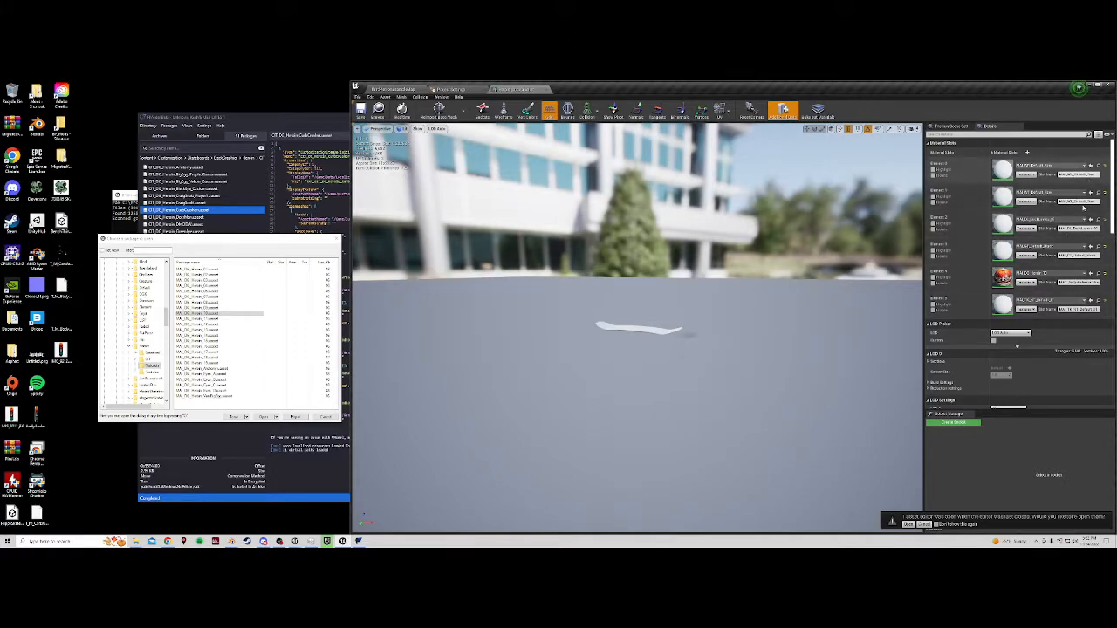
# Copy MATID_BoardGraphicBottom from the item definition in FModel and use it as the slot name of the Heroin deck graphic material
pyautogui.click(315, 124)
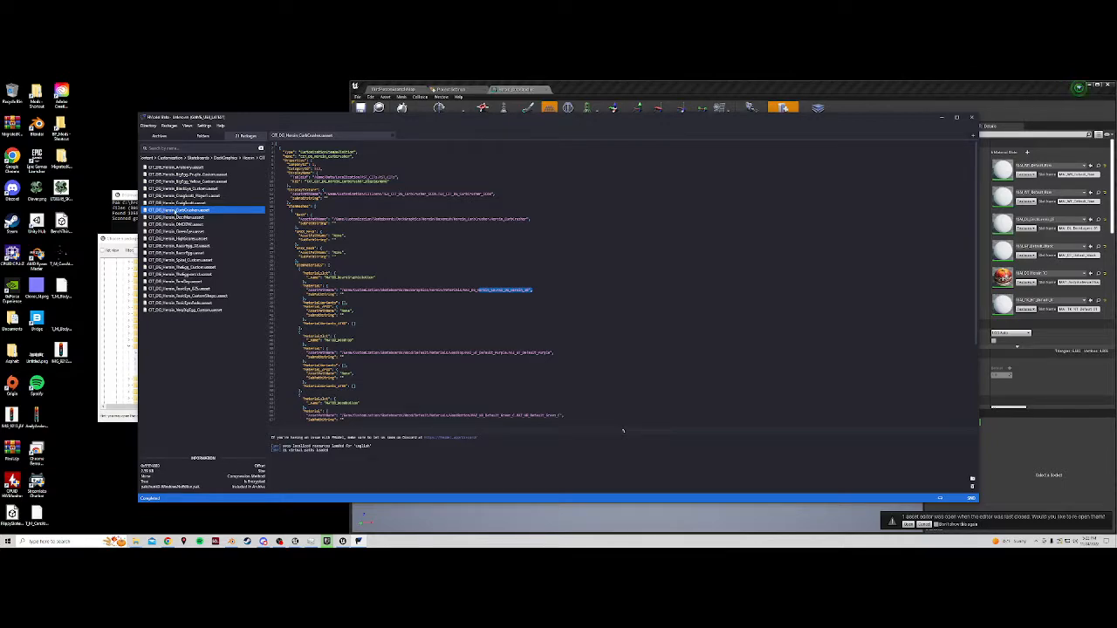
pyautogui.moveTo(325, 277); pyautogui.dragTo(374, 277)
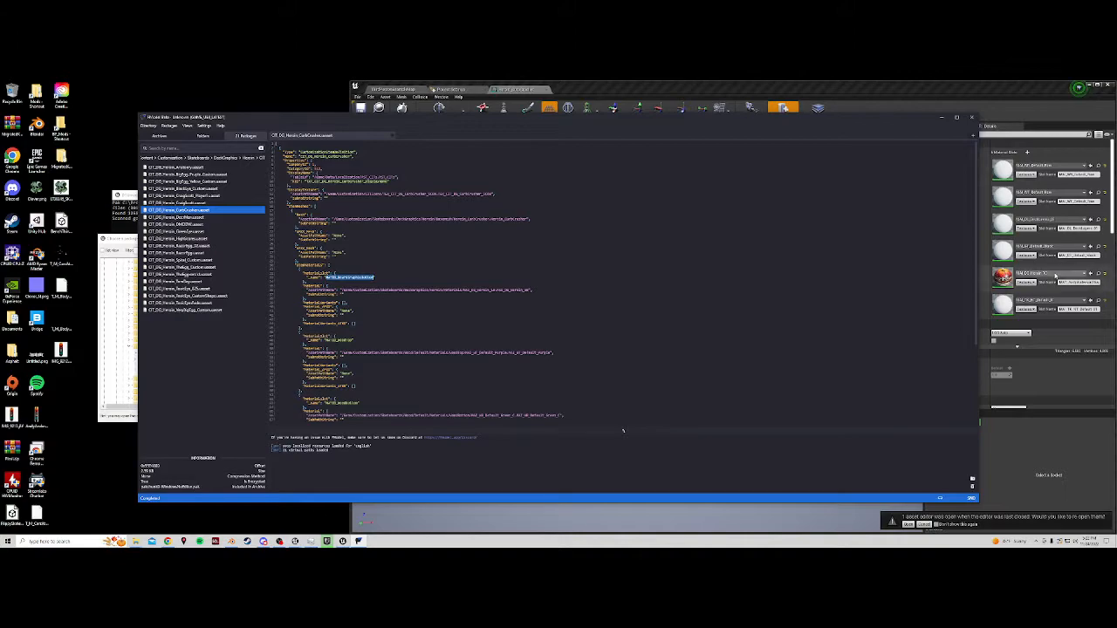
pyautogui.click(1056, 279)
pyautogui.hotkey('ctrl', 'v')
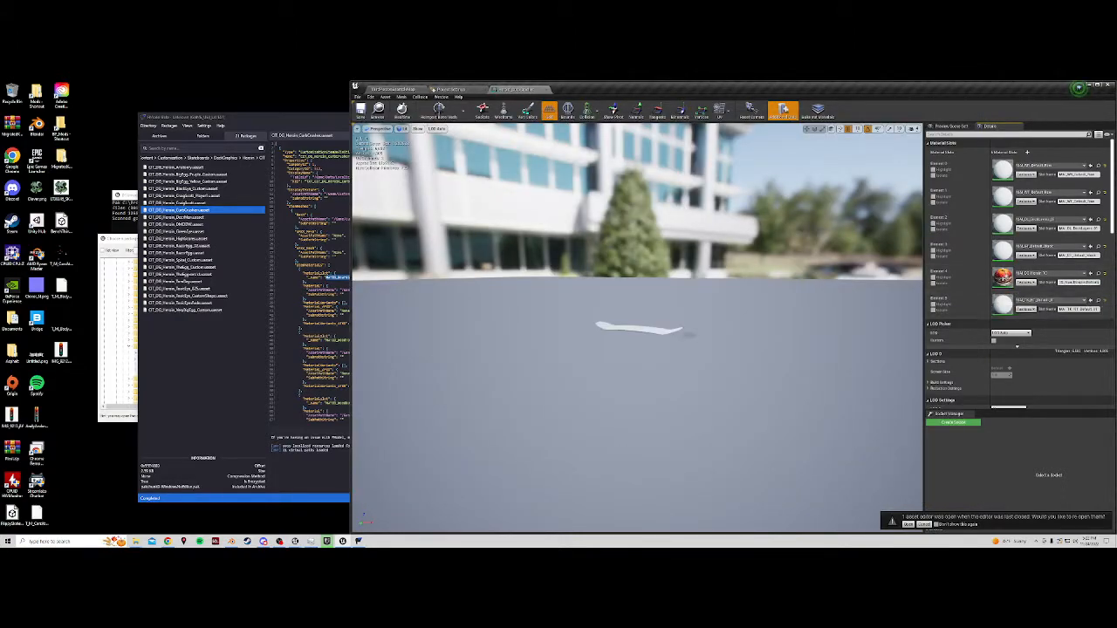
# Copy the MATID_WoodTop name from the item definition and set it as the slot name of material Element 1
pyautogui.click(305, 128)
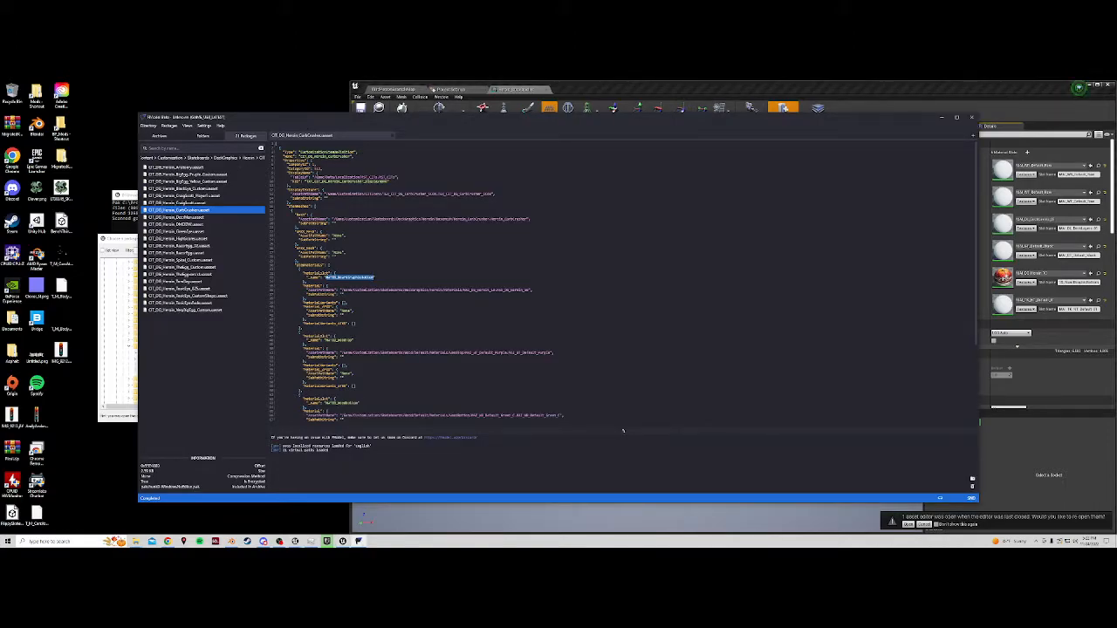
pyautogui.moveTo(325, 340); pyautogui.dragTo(352, 340)
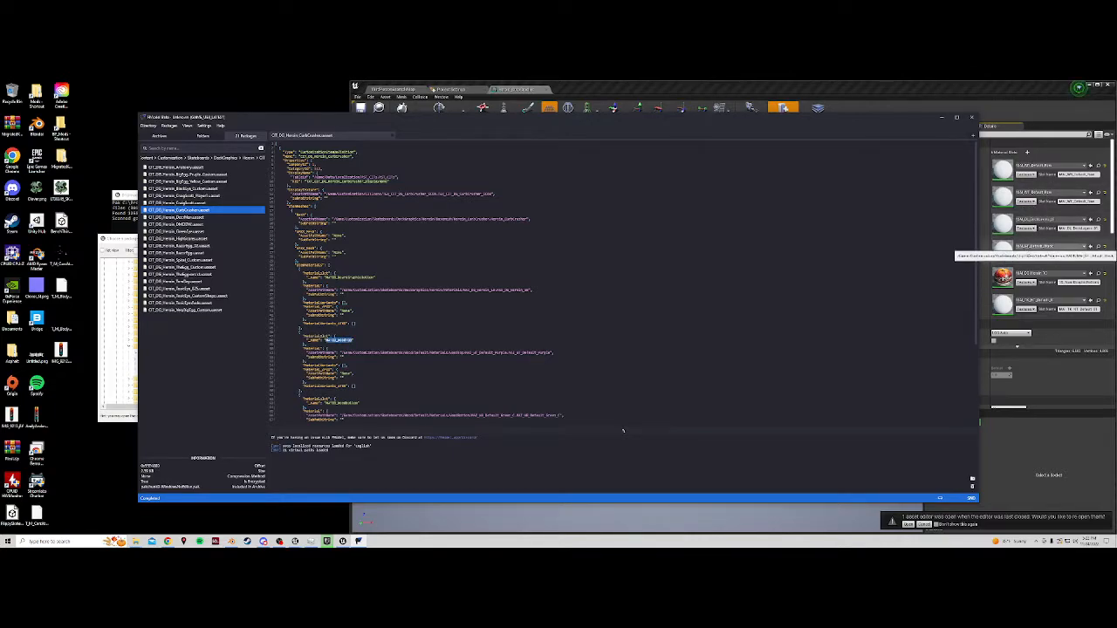
pyautogui.scroll(-2, 1031, 234)
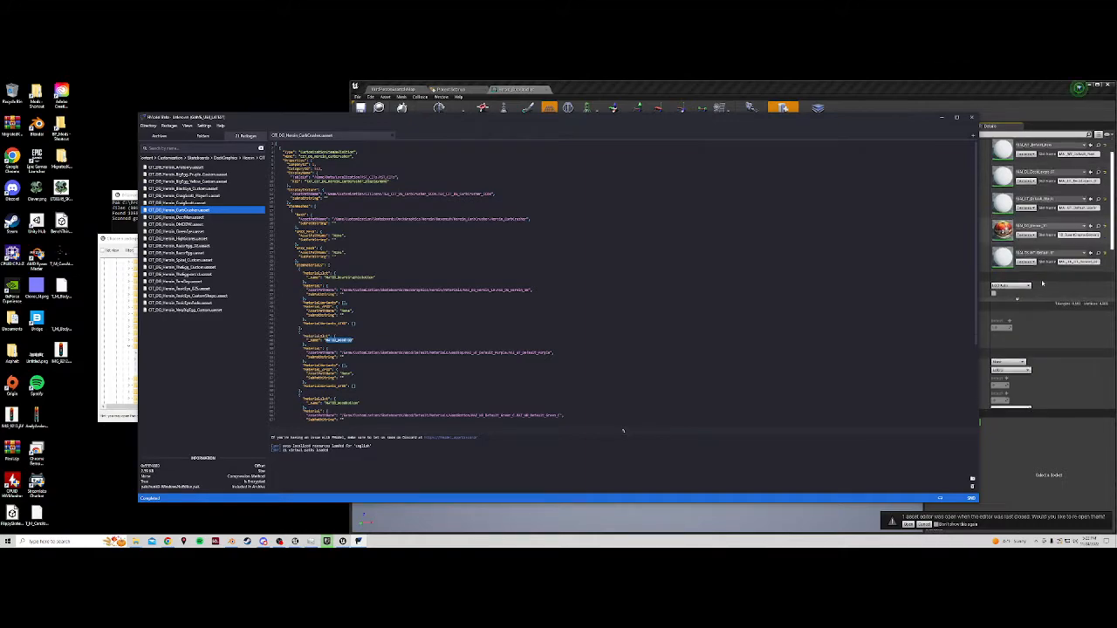
pyautogui.scroll(2, 1040, 281)
pyautogui.scroll(1, 1038, 278)
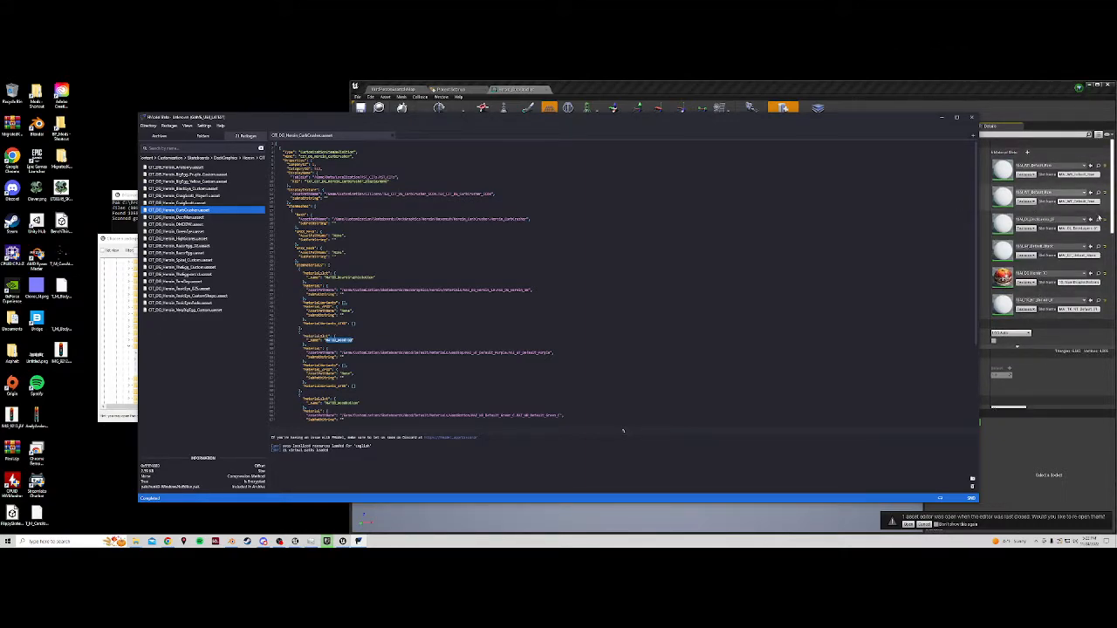
pyautogui.click(1078, 202)
pyautogui.hotkey('ctrl', 'a')
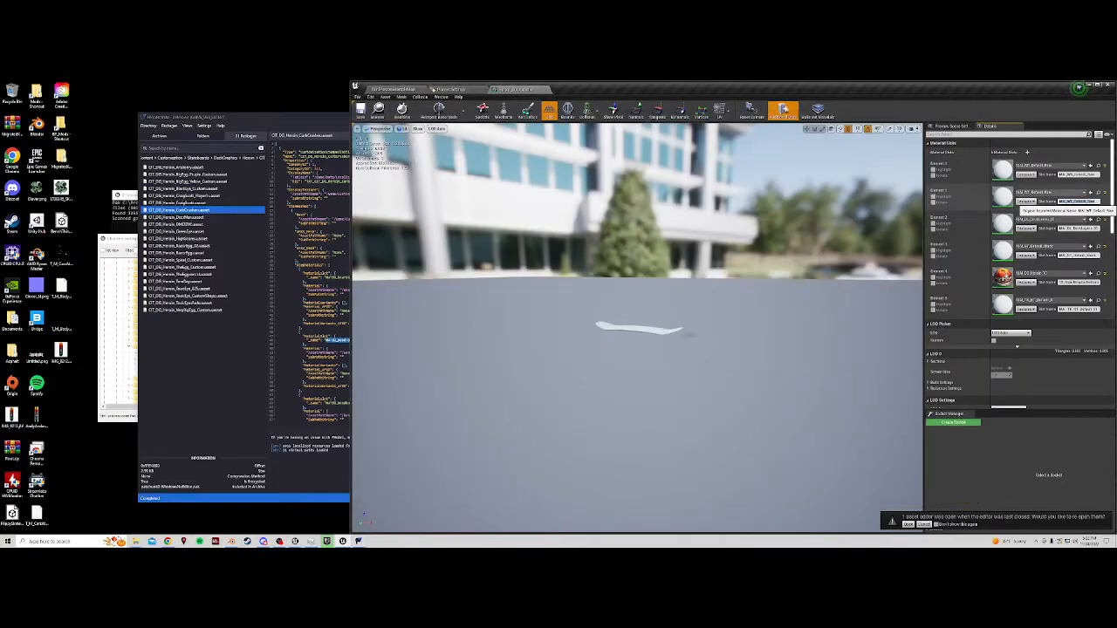
pyautogui.write('MA_TE_WoodFlat')
# Copy the MATID_WoodBottom name from the item definition and set it as the slot name of material Element 0
pyautogui.click(294, 349)
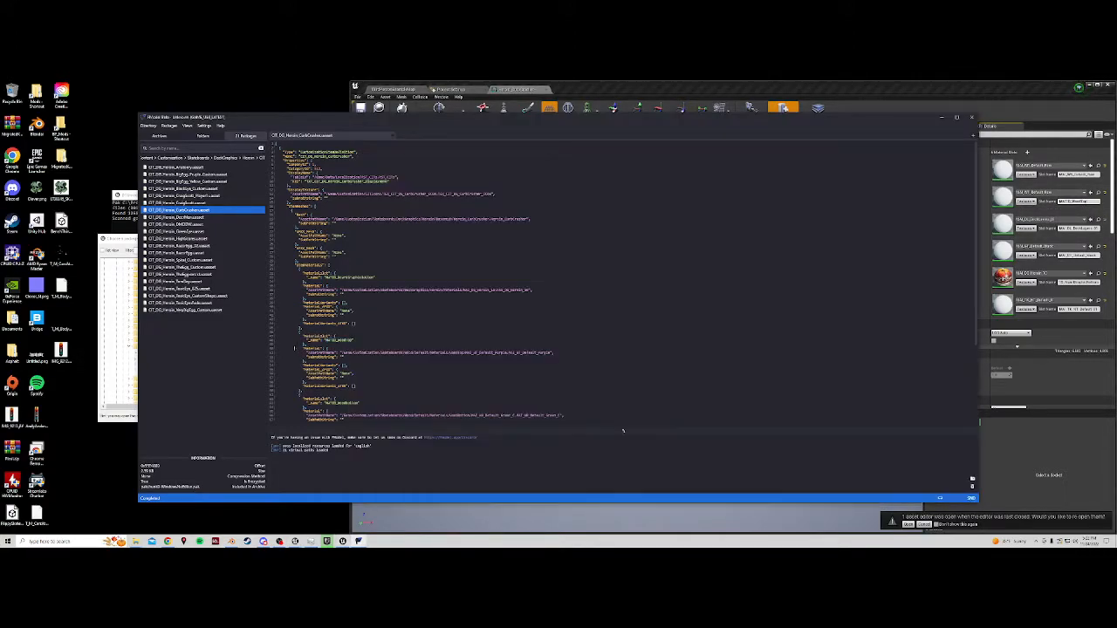
pyautogui.moveTo(324, 403); pyautogui.dragTo(354, 403)
pyautogui.click(1079, 175)
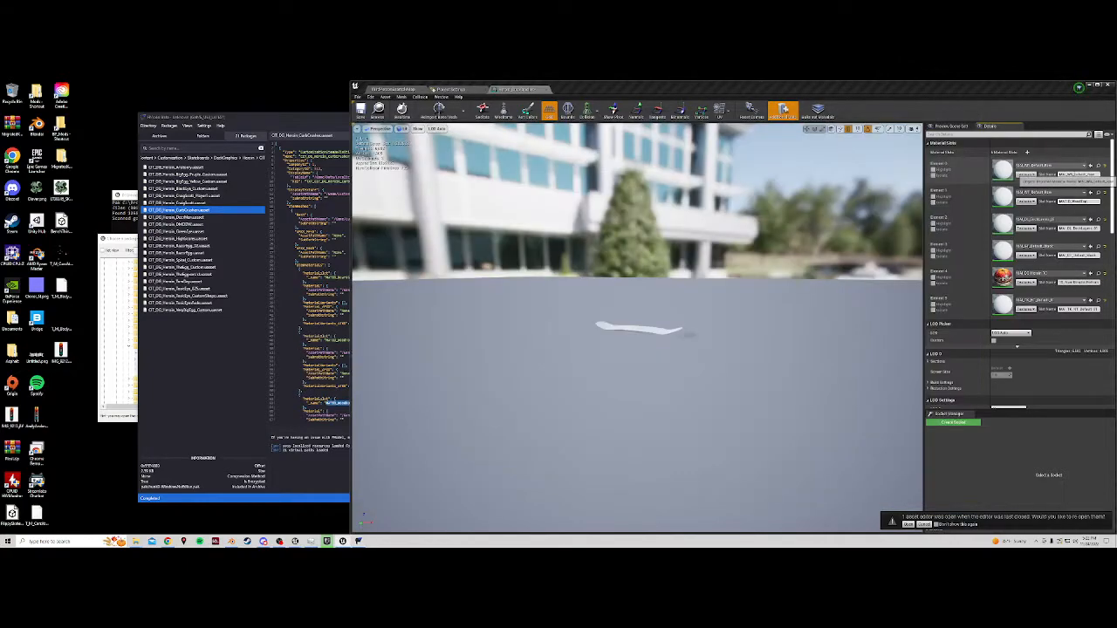
pyautogui.write('MATID_WoodBottom')
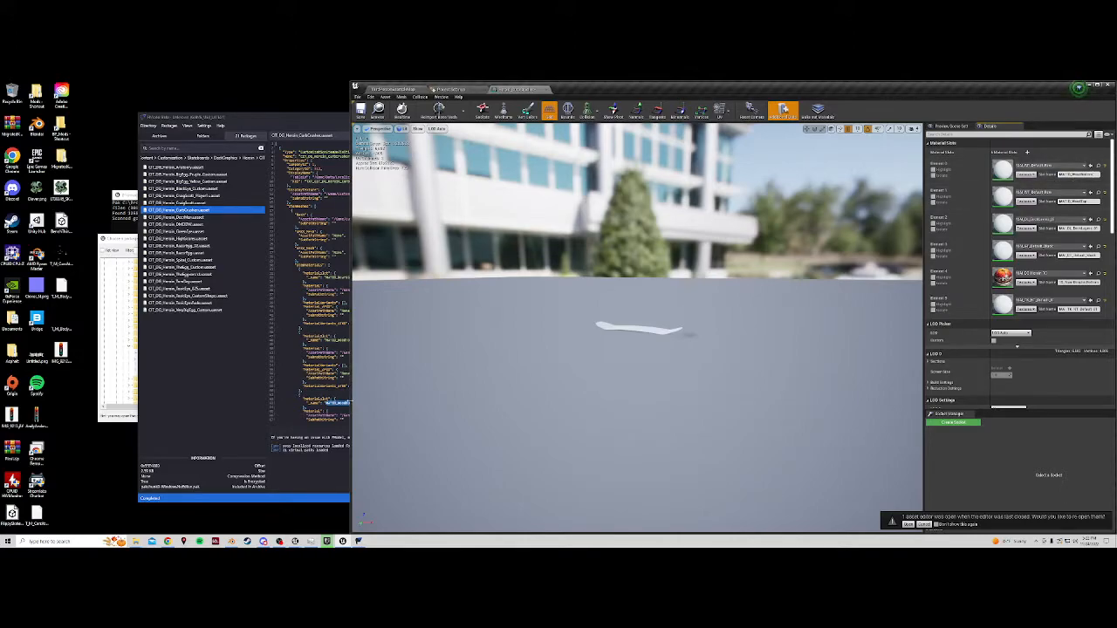
# Look through the CurbCrusher item definition in FModel for the remaining material slot names
pyautogui.click(336, 340)
pyautogui.scroll(-7, 336, 340)
pyautogui.scroll(2, 336, 340)
pyautogui.scroll(4, 623, 430)
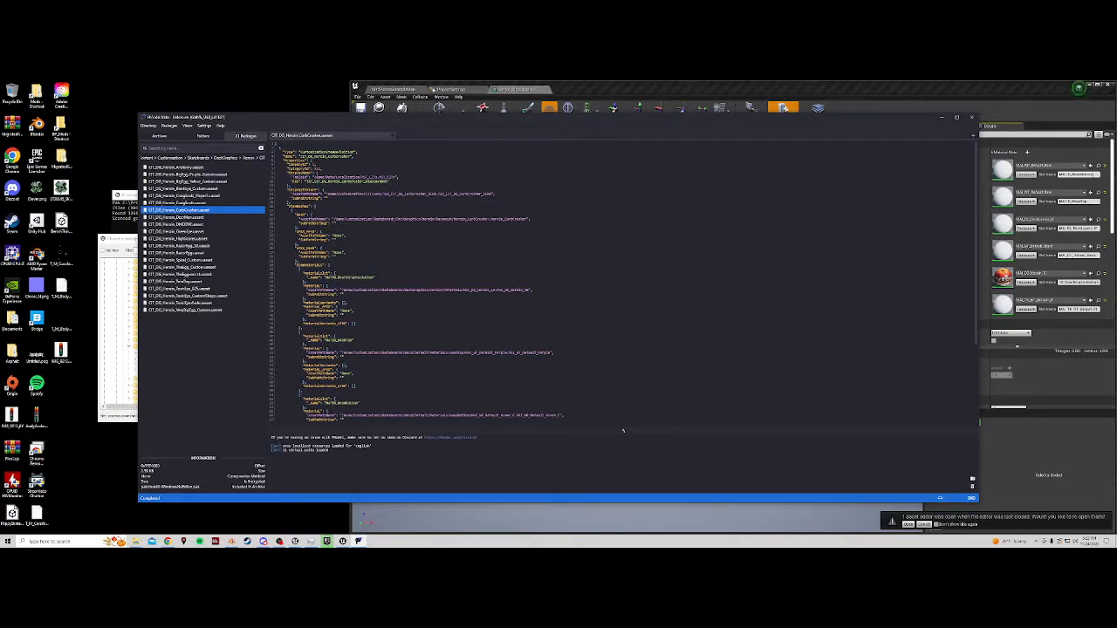
pyautogui.scroll(-3, 623, 430)
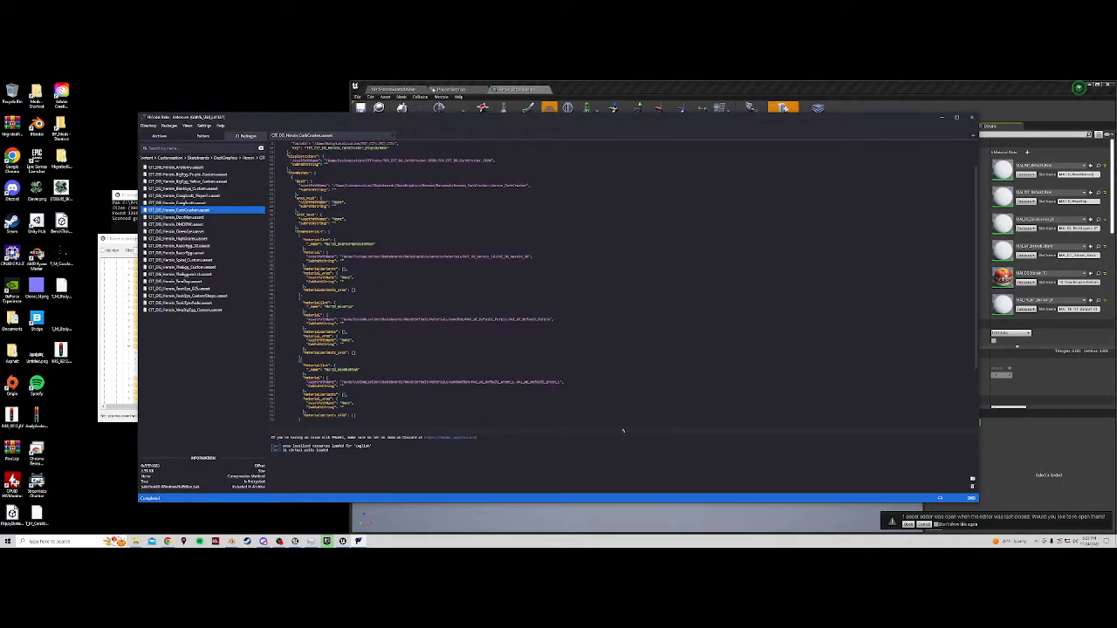
pyautogui.scroll(2, 623, 430)
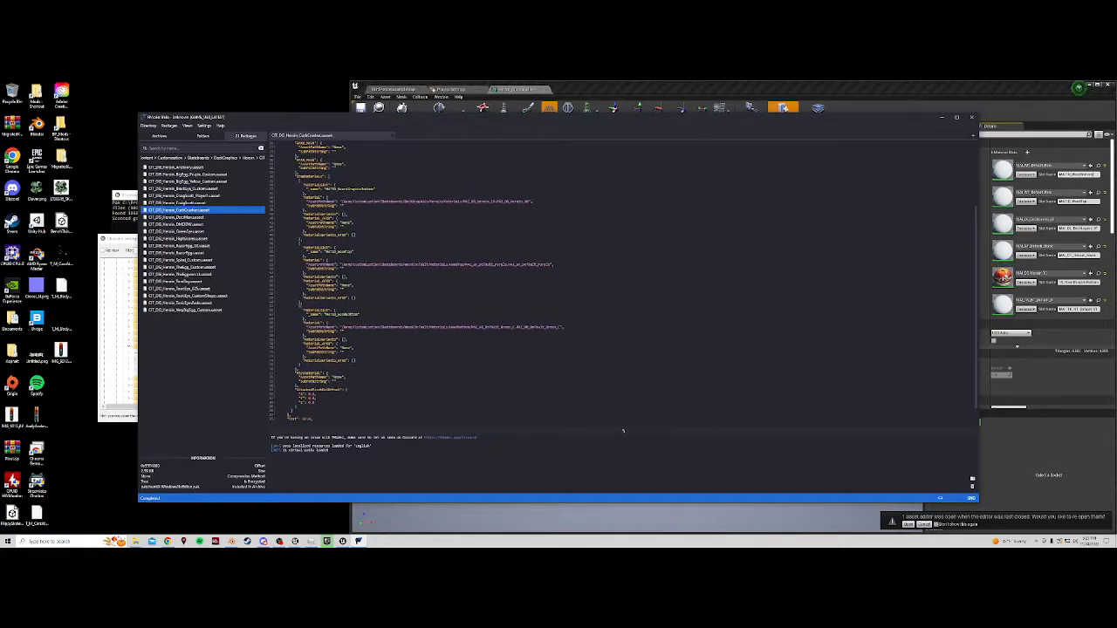
pyautogui.scroll(2, 623, 430)
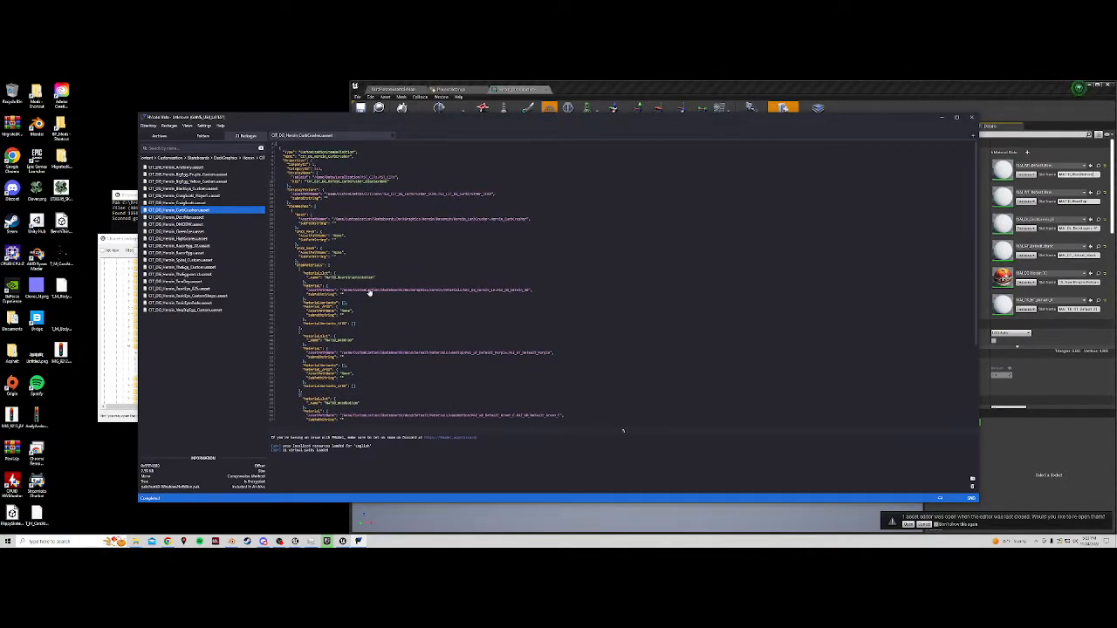
pyautogui.scroll(-1, 623, 431)
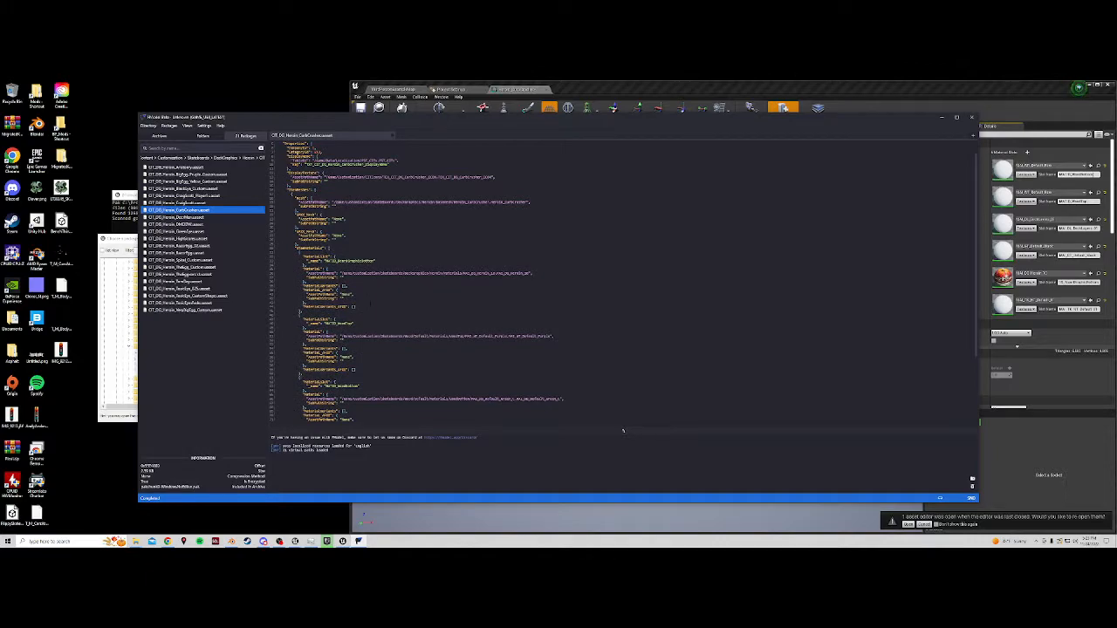
pyautogui.scroll(1, 623, 430)
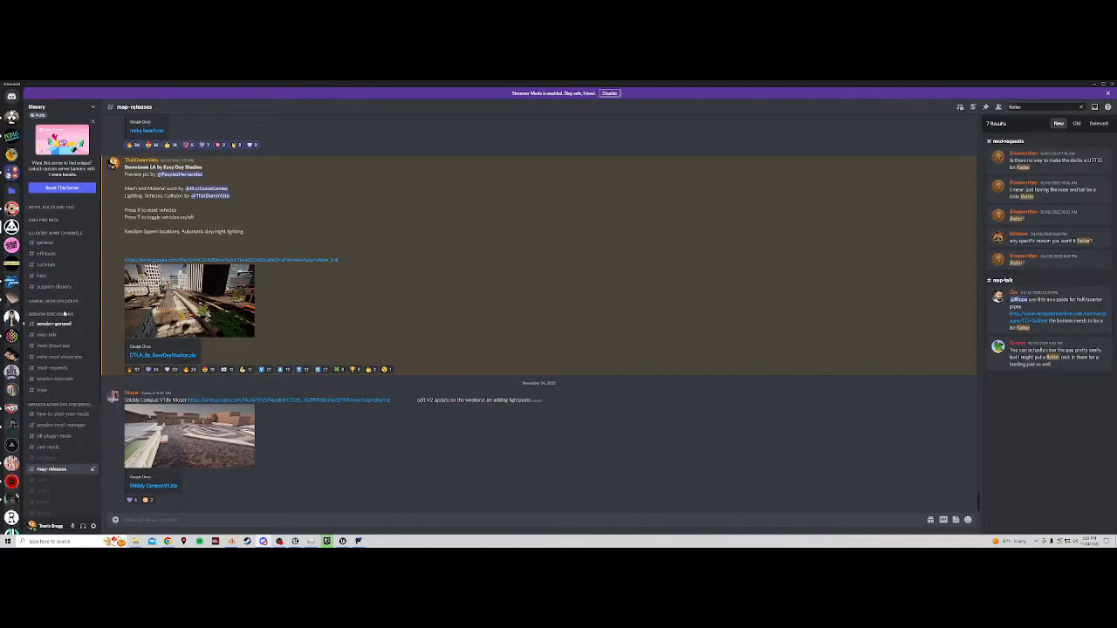
# Browse the tutorials channel of the Illusory server in Discord for the list of skateboard material slot names
pyautogui.click(52, 265)
pyautogui.scroll(5, 286, 413)
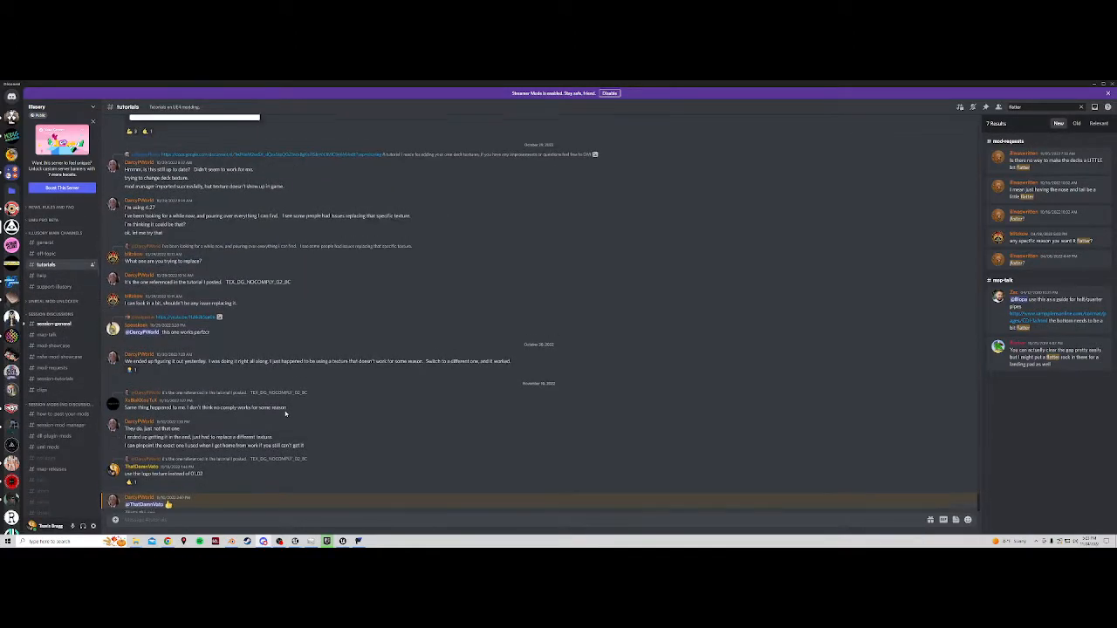
pyautogui.scroll(10, 285, 413)
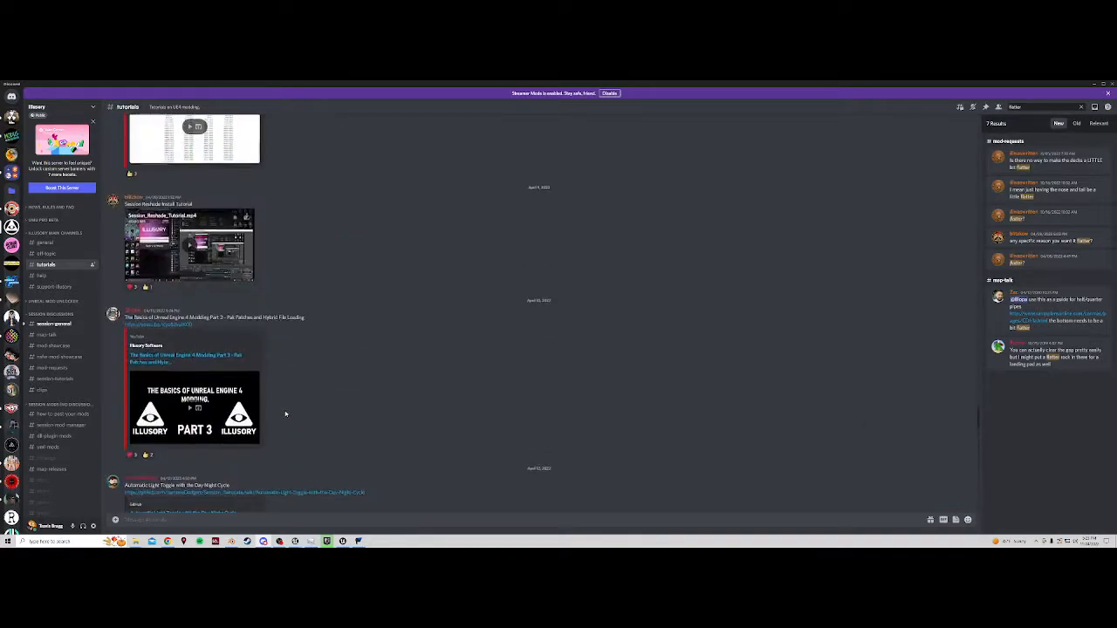
pyautogui.scroll(10, 285, 413)
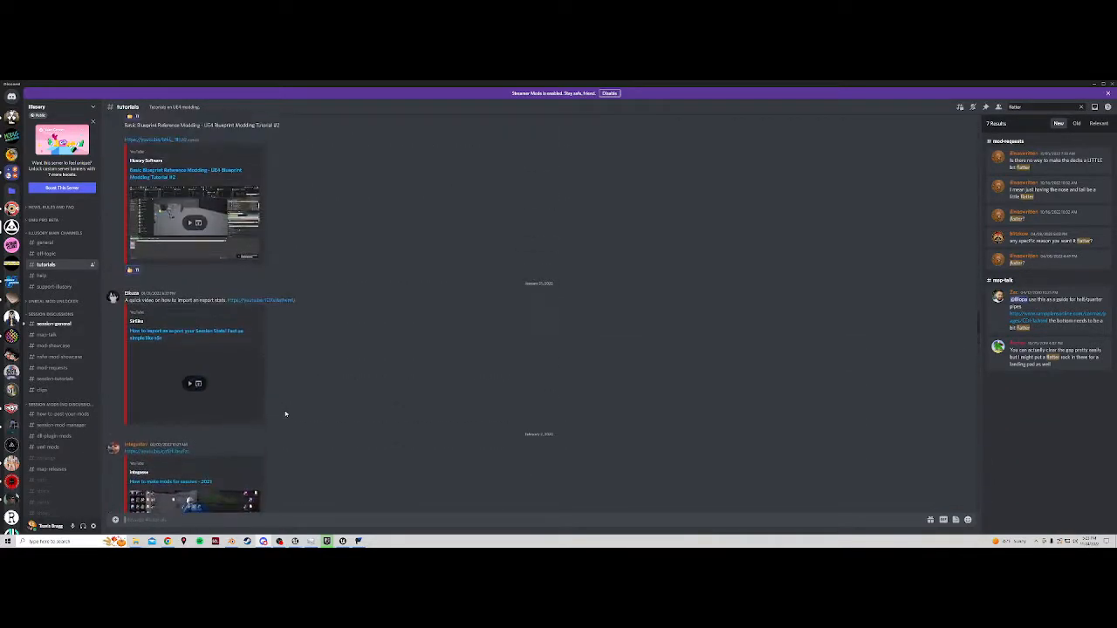
pyautogui.scroll(10, 286, 414)
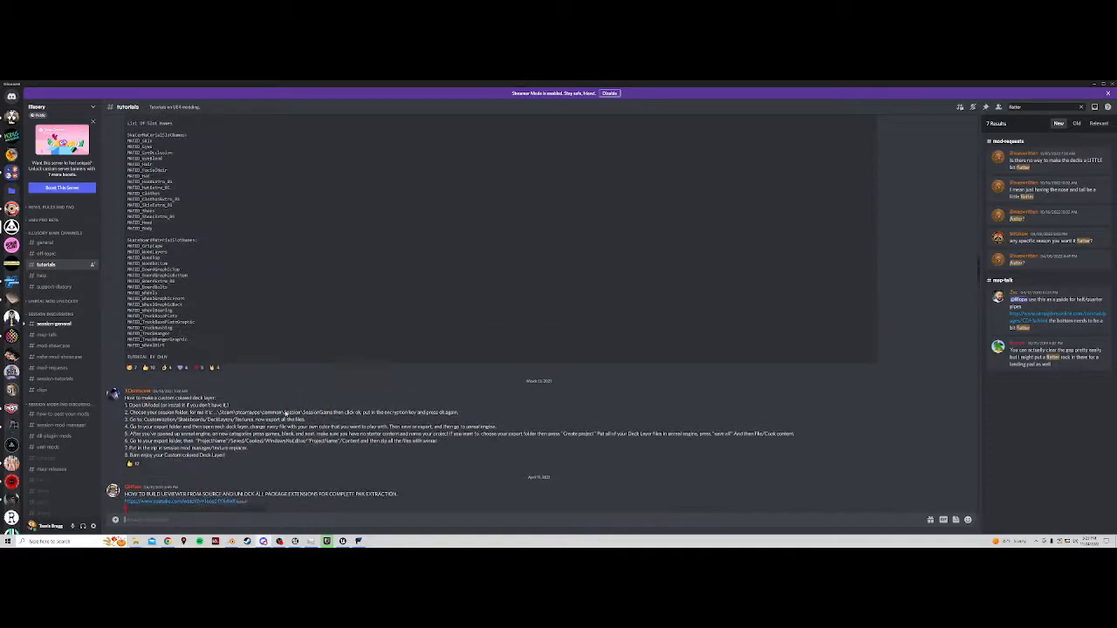
pyautogui.scroll(1, 285, 414)
pyautogui.scroll(-2, 285, 413)
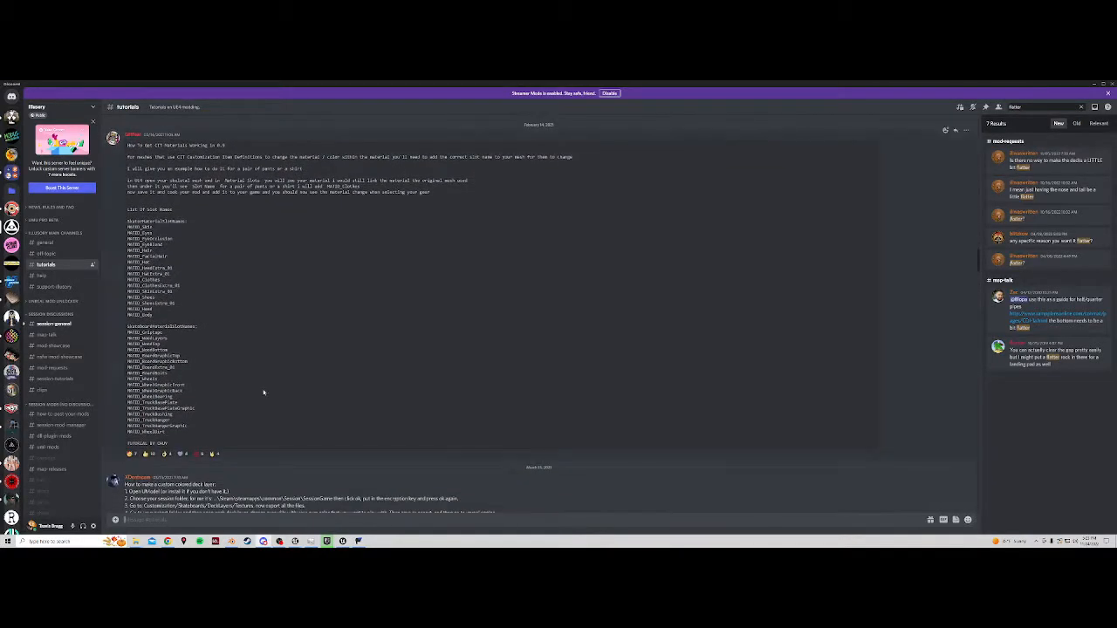
# Copy slot names from the Discord list, setting material Element 3 to MATID_Griptape and Element 5 to MATID_BoardBolts
pyautogui.moveTo(126, 328); pyautogui.dragTo(200, 326)
pyautogui.click(152, 338)
pyautogui.doubleClick(147, 333)
pyautogui.click(357, 541)
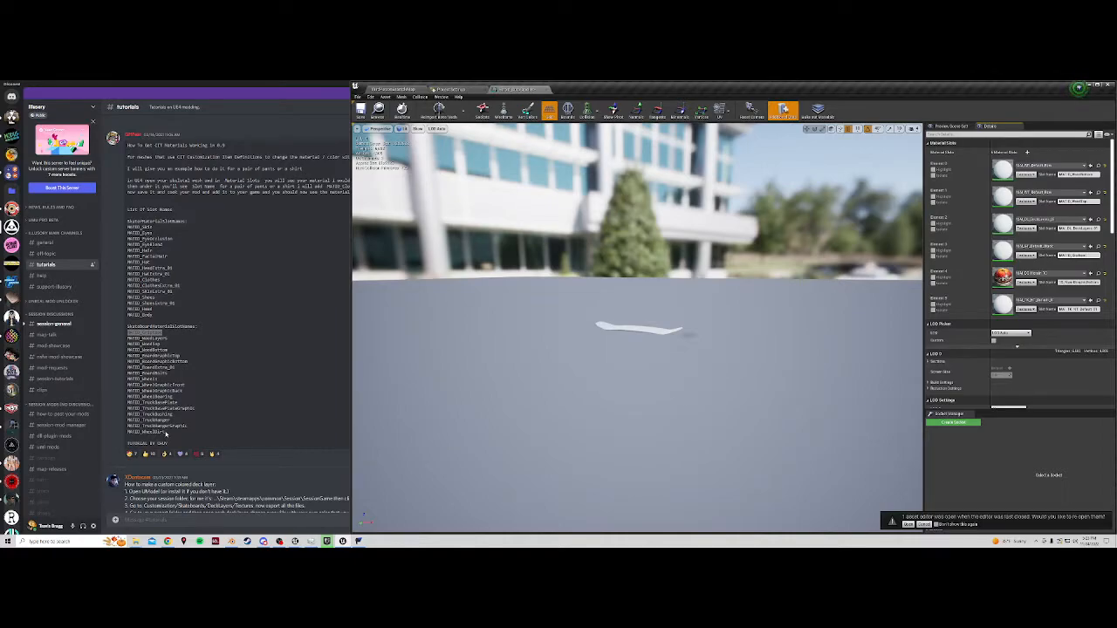
pyautogui.moveTo(170, 375); pyautogui.dragTo(129, 373)
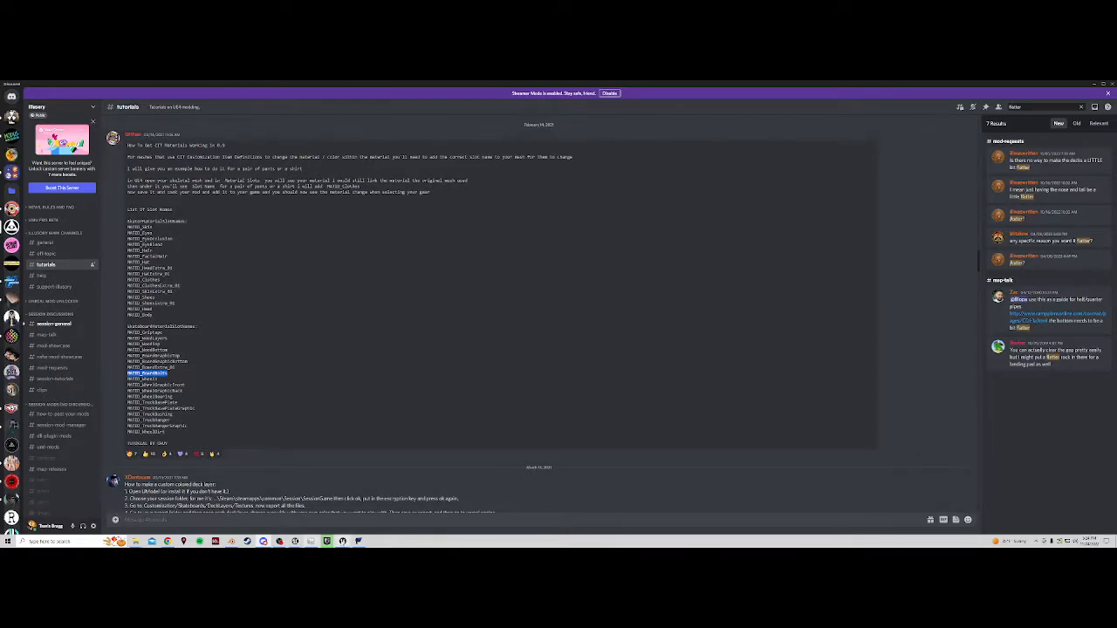
pyautogui.click(343, 541)
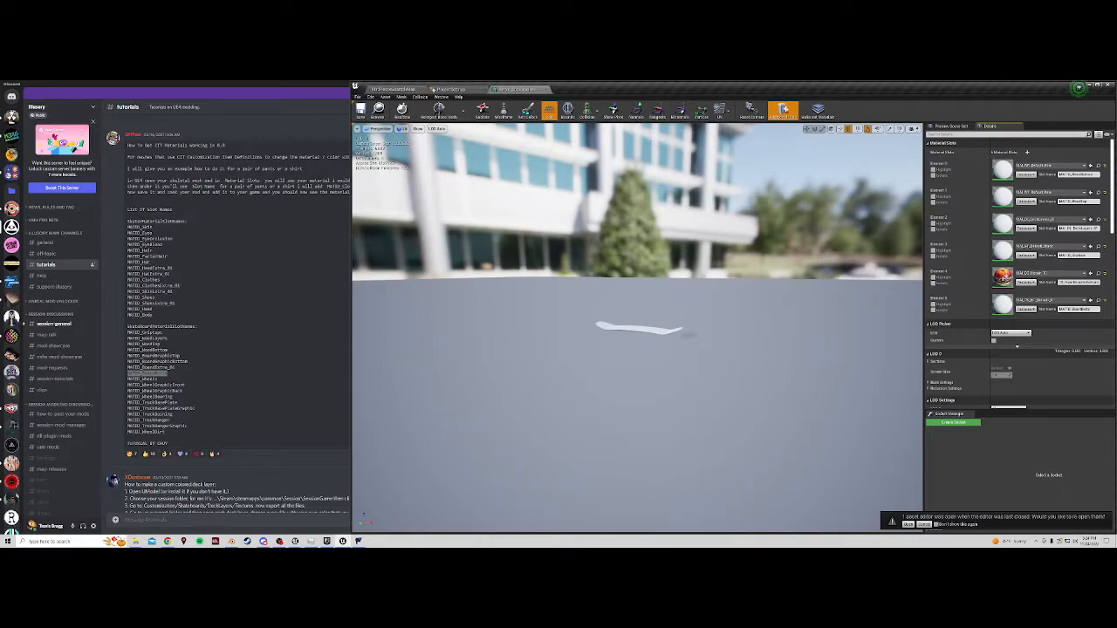
# Copy the MATID_WoodLayers name from the Discord list and set it as the slot name of material Element 2
pyautogui.doubleClick(167, 339)
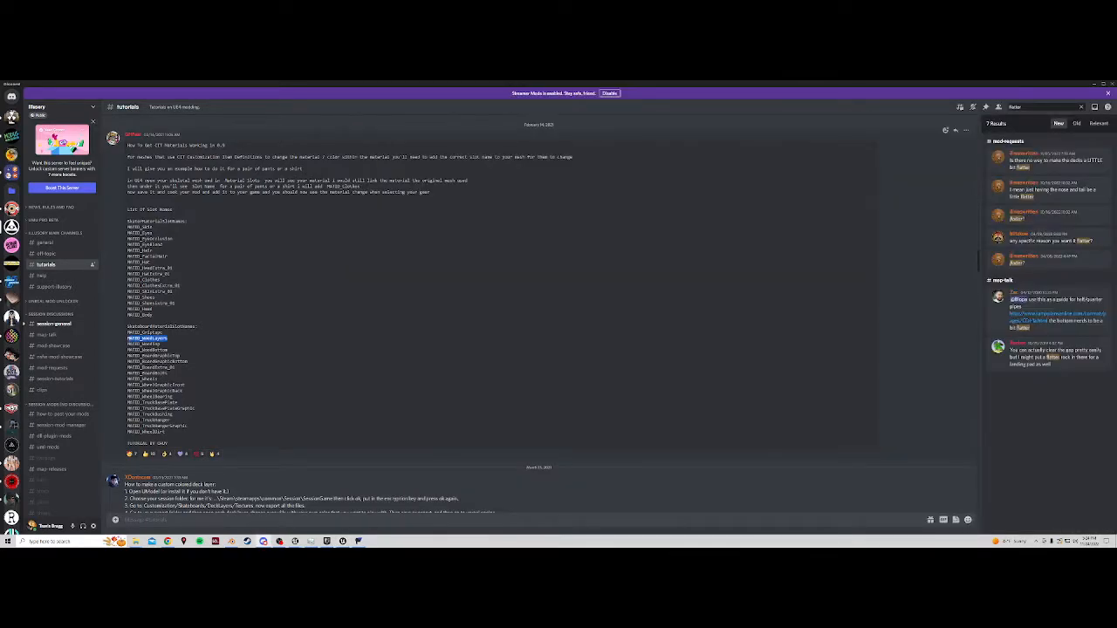
pyautogui.click(343, 541)
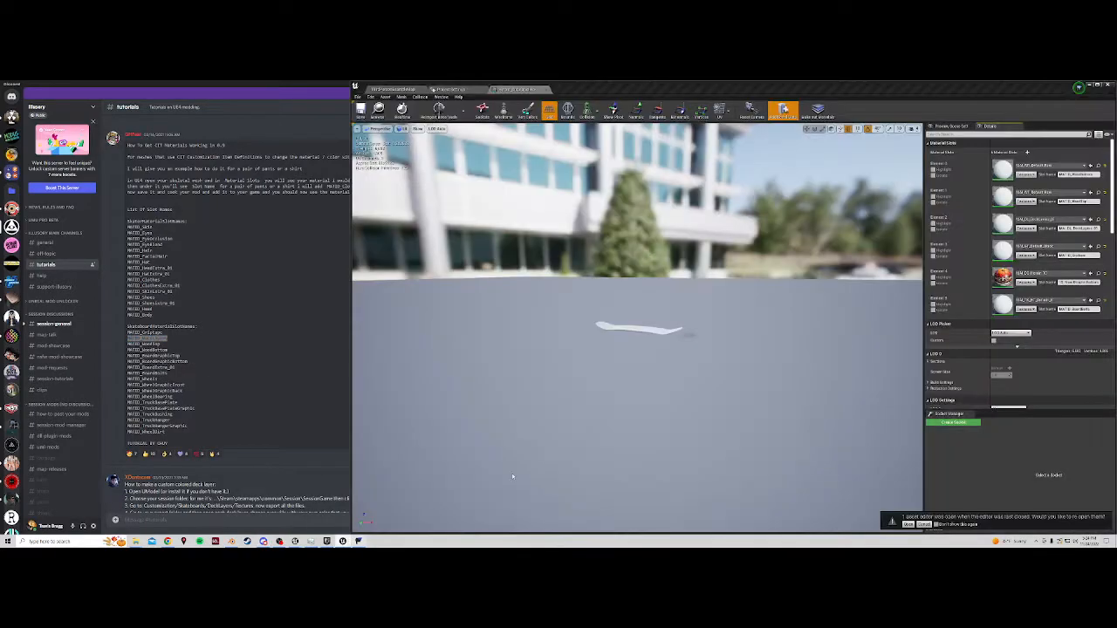
pyautogui.tripleClick(1078, 228)
pyautogui.write('MATID_WoodLayers')
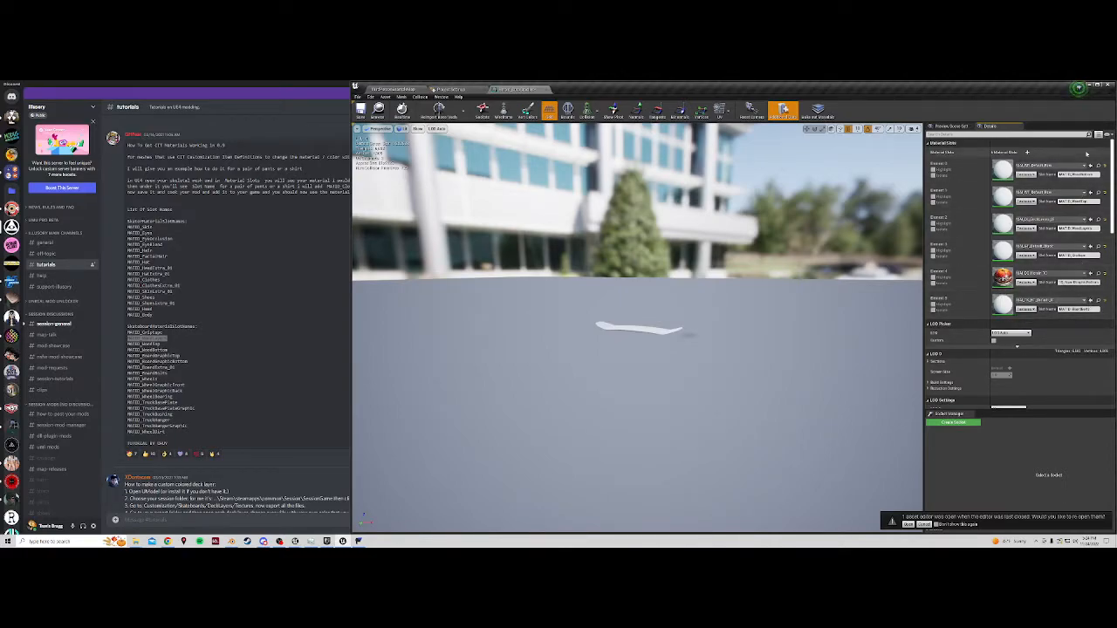
# Inspect the skateboard deck mesh in the preview and save the mesh asset
pyautogui.moveTo(672, 342)
pyautogui.mouseDown(button='middle')
pyautogui.moveTo(698, 356)
pyautogui.moveTo(659, 333)
pyautogui.mouseUp(button='middle')
pyautogui.moveTo(659, 332); pyautogui.dragTo(701, 364, button='right')
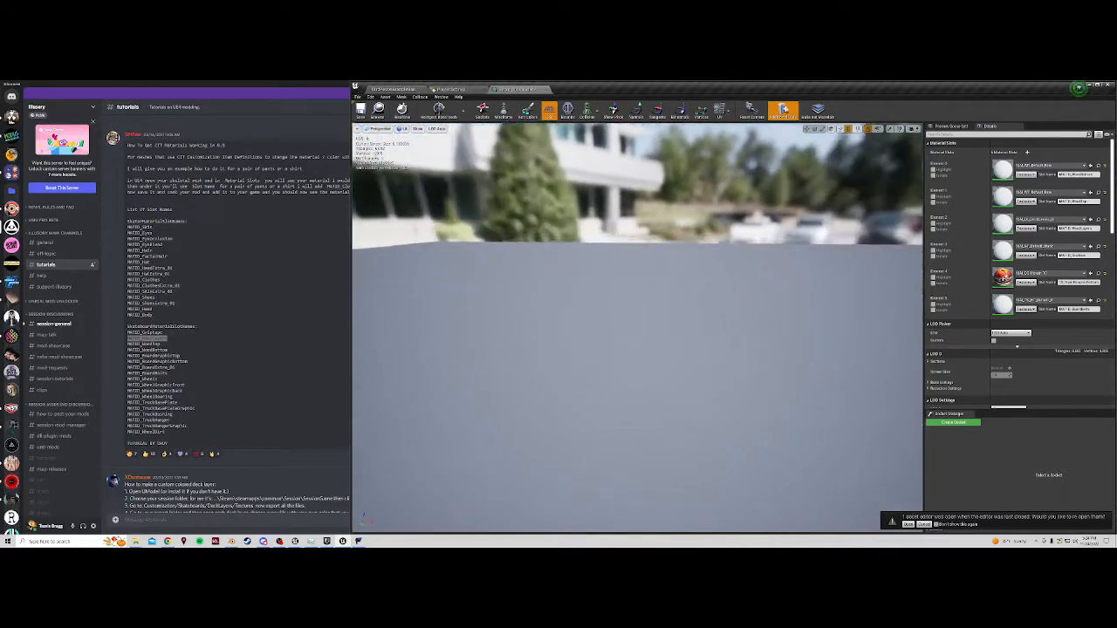
pyautogui.press('w')
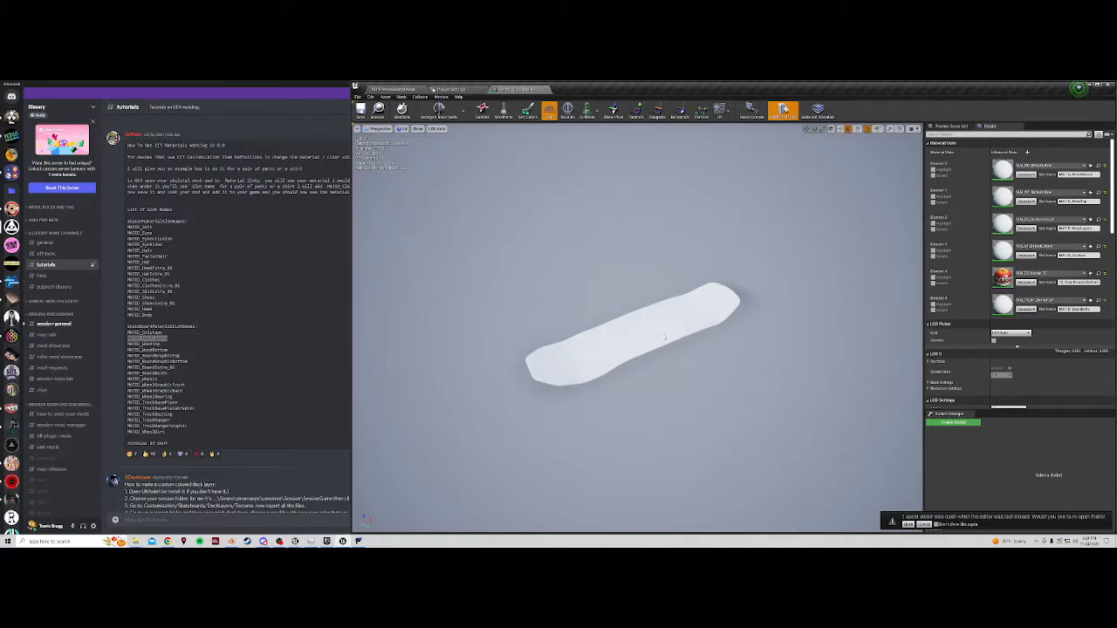
pyautogui.moveTo(677, 343); pyautogui.dragTo(644, 390, button='right')
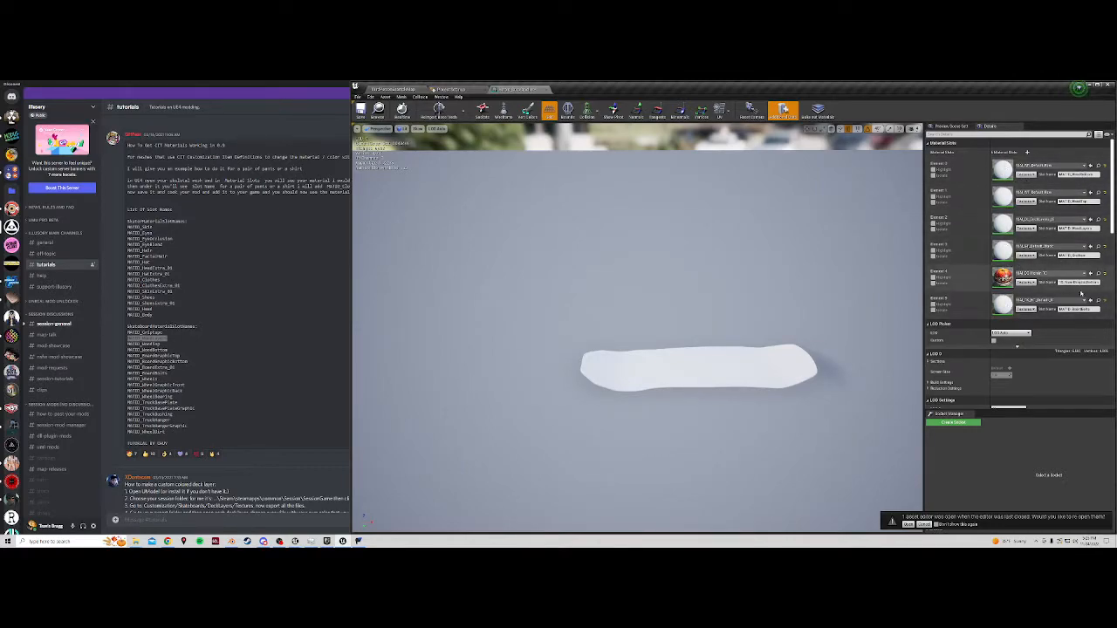
pyautogui.click(360, 111)
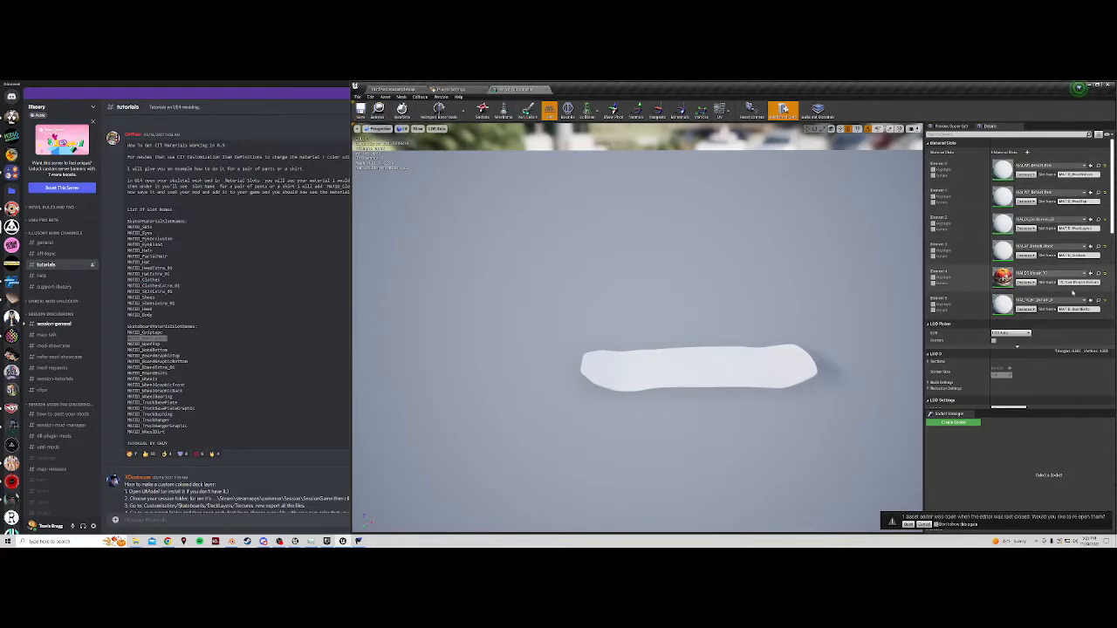
# Return to the level editor and cook the project's content for Windows
pyautogui.click(383, 90)
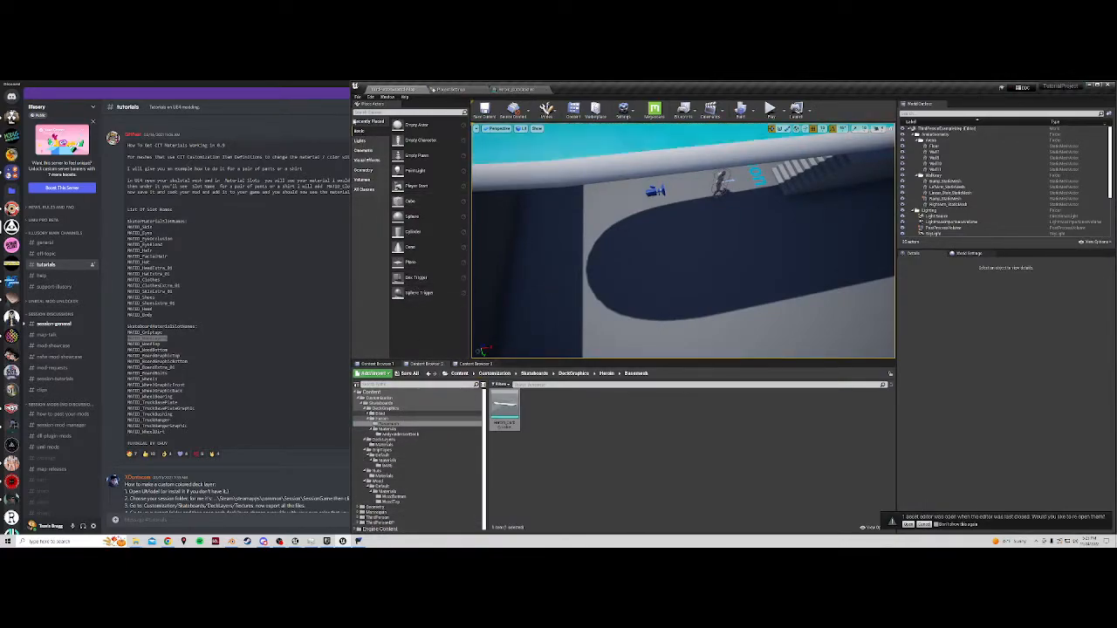
pyautogui.click(356, 96)
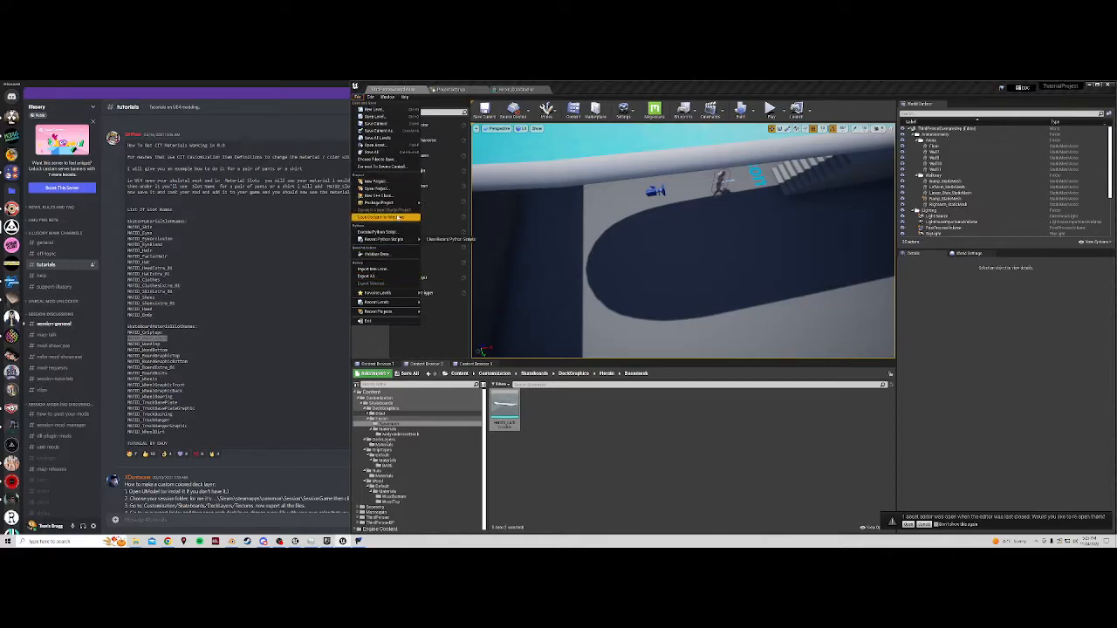
pyautogui.click(399, 218)
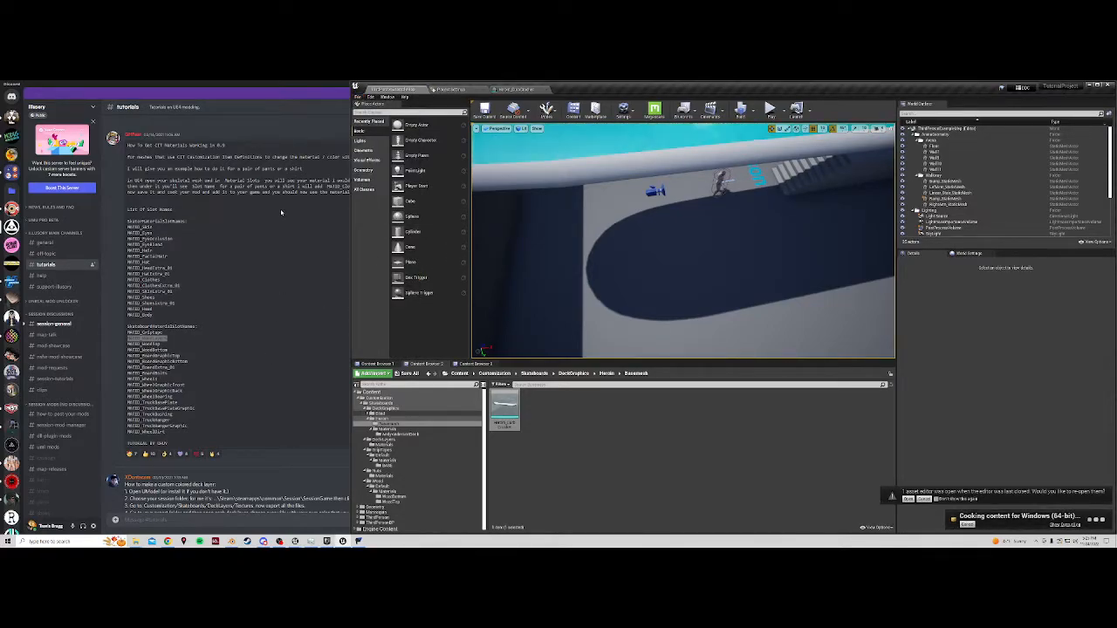
# Minimize Discord and show the output log of the running cook
pyautogui.click(324, 87)
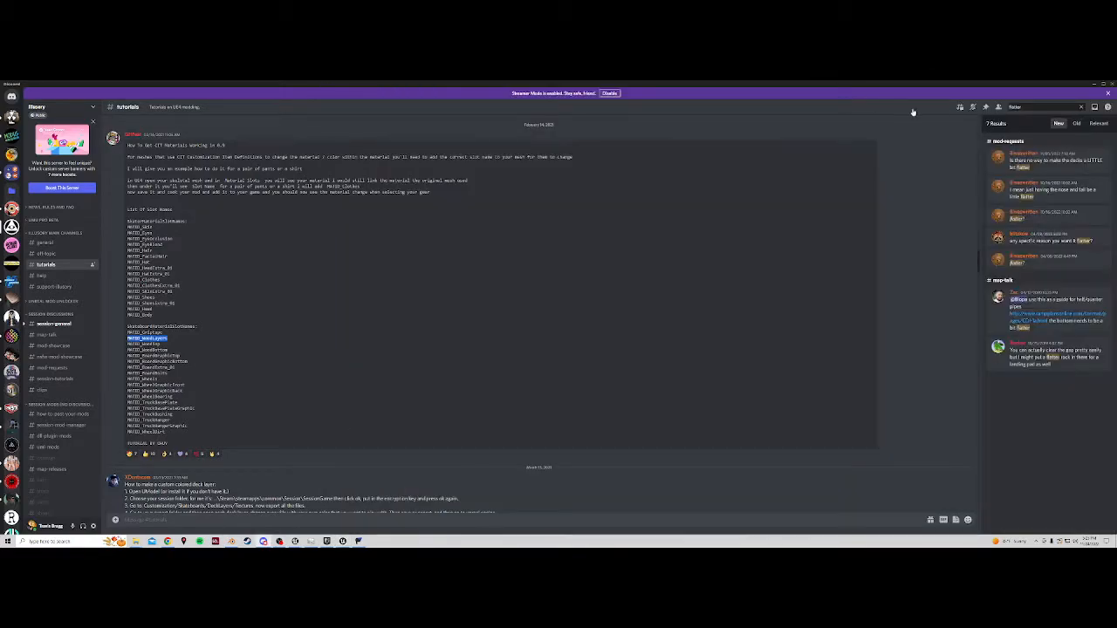
pyautogui.click(1094, 85)
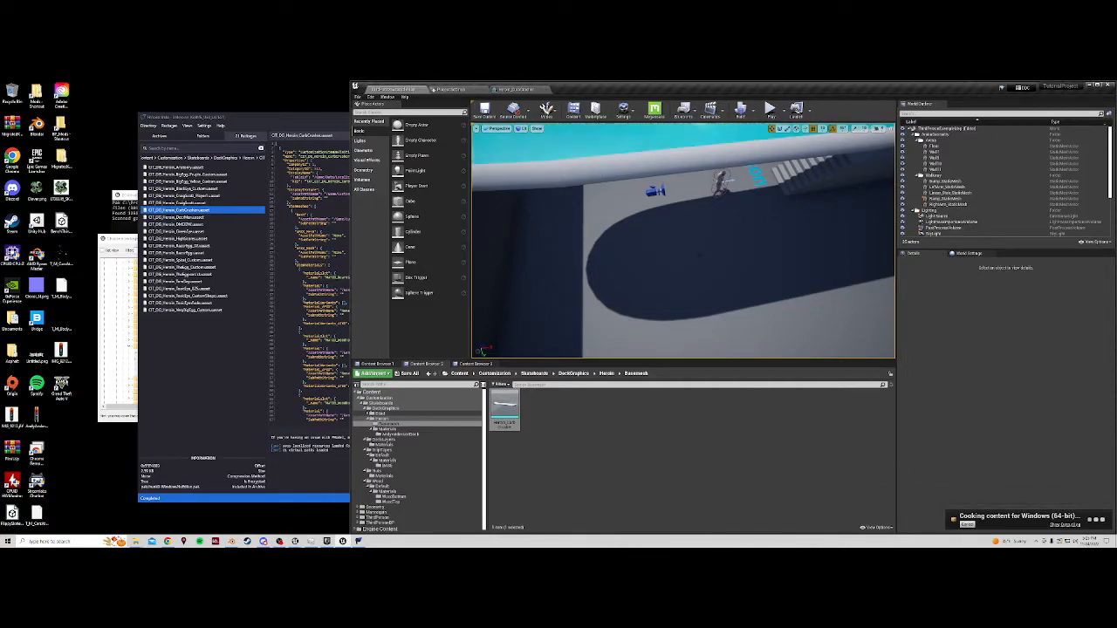
pyautogui.click(1066, 525)
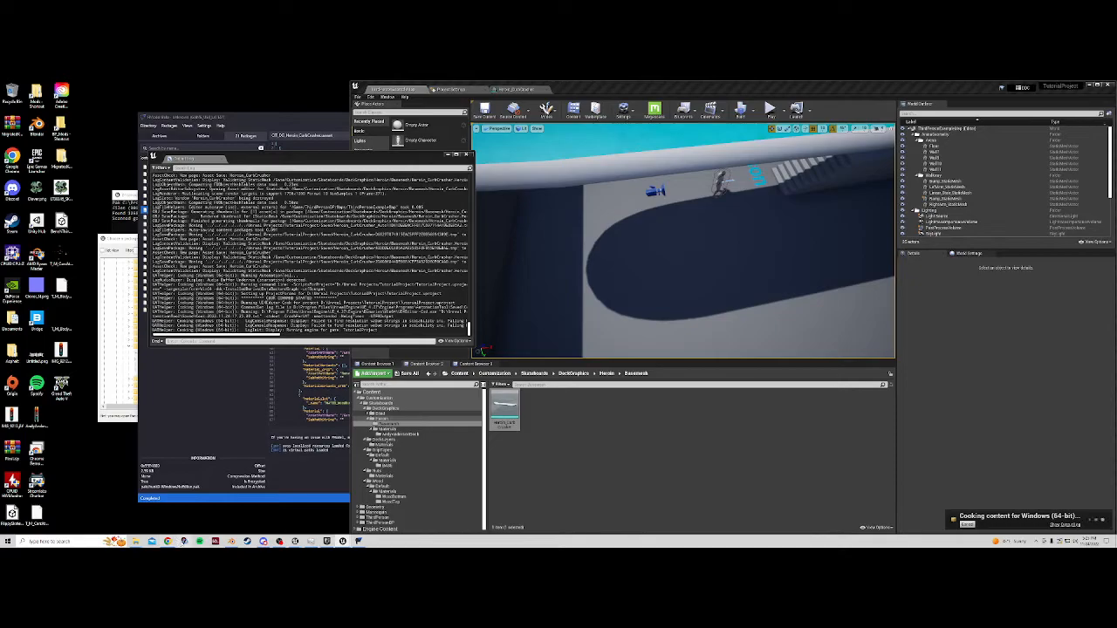
# Bring up the TutorialProject folder in File Explorer and close the duplicate Session Mod Manager window
pyautogui.moveTo(136, 543)
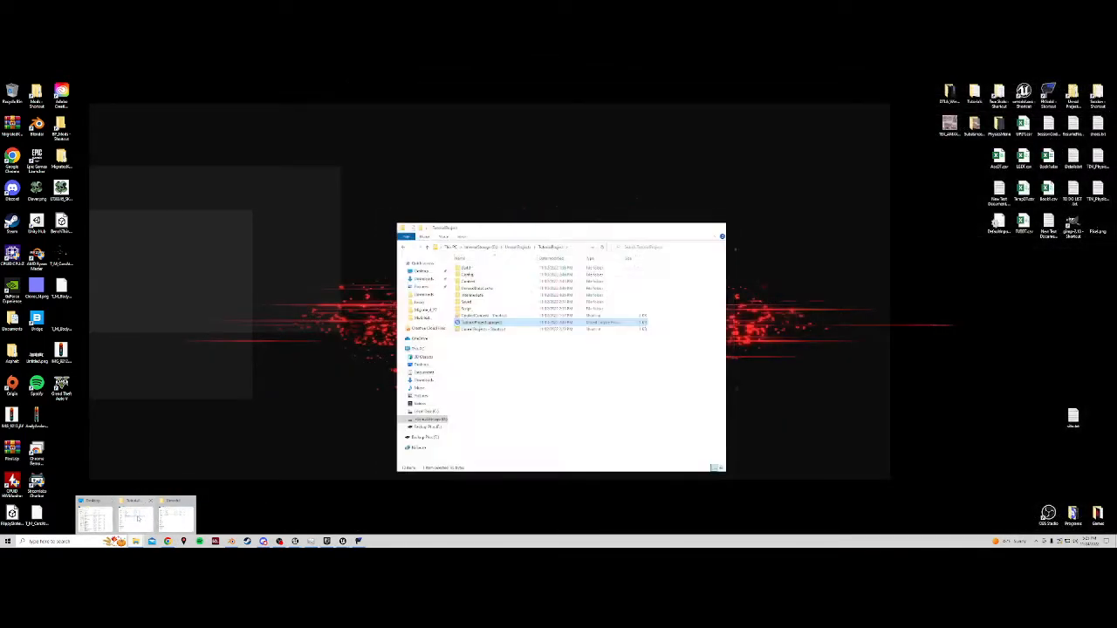
pyautogui.click(137, 519)
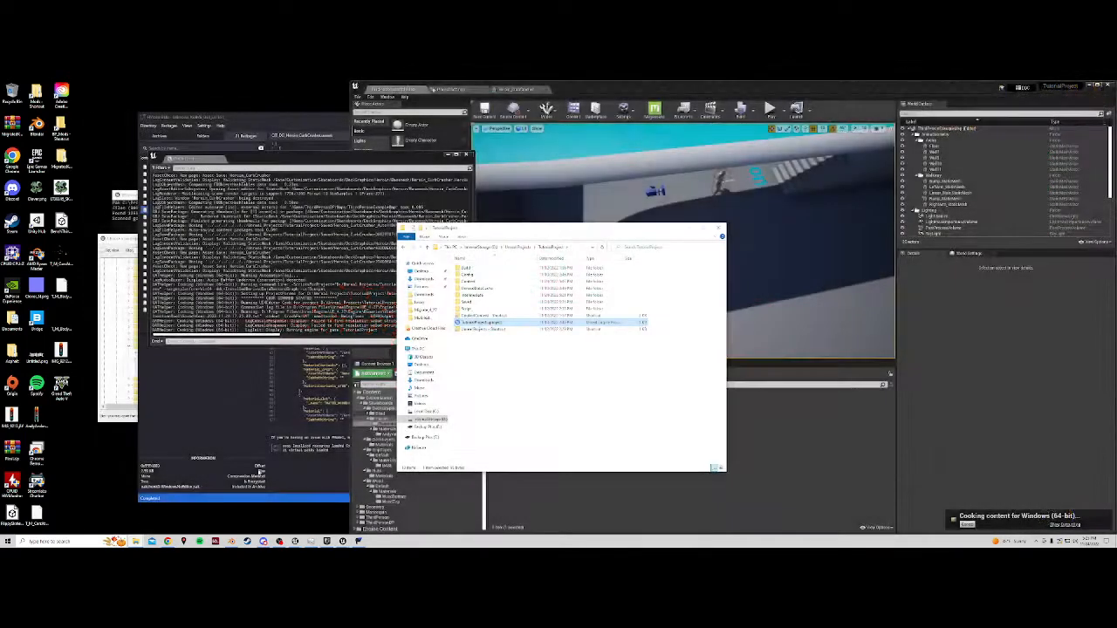
pyautogui.moveTo(532, 233); pyautogui.dragTo(576, 260)
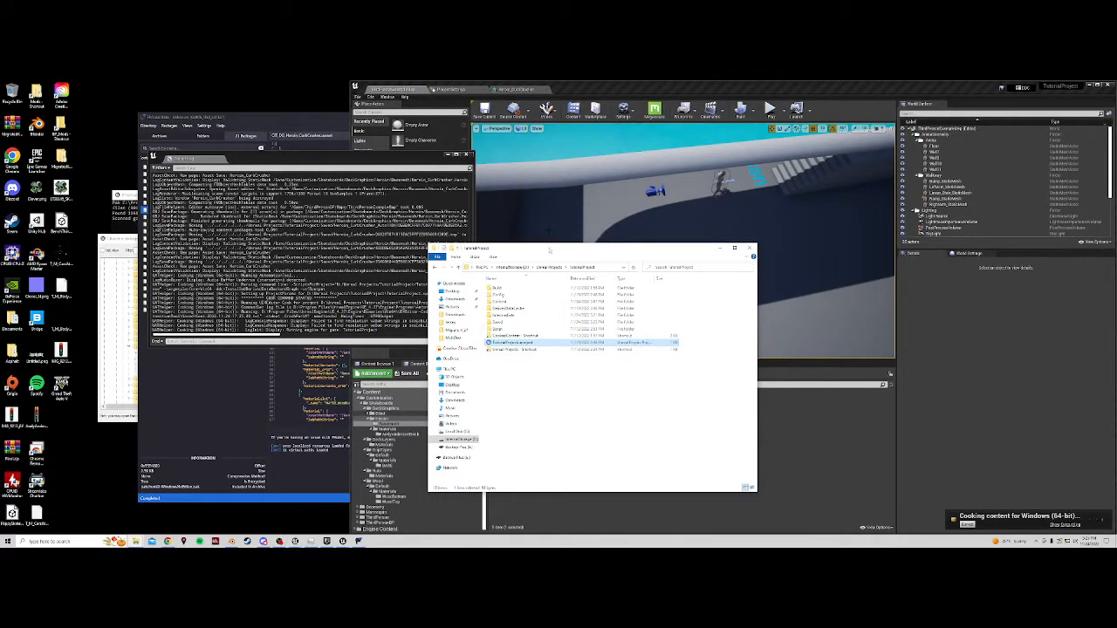
pyautogui.moveTo(550, 250); pyautogui.dragTo(602, 266)
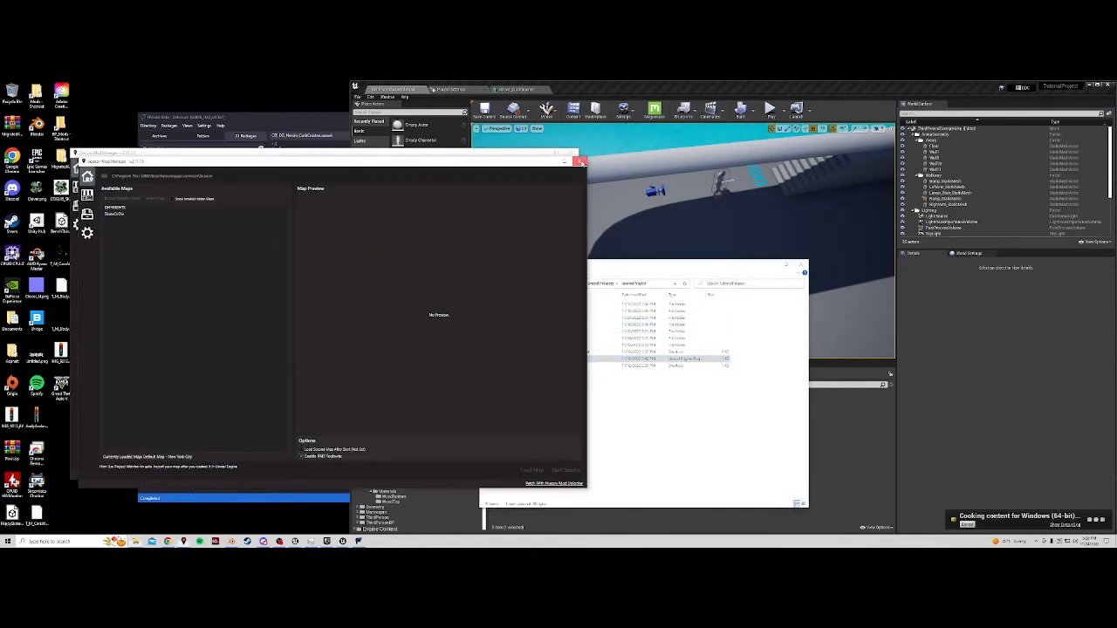
pyautogui.click(646, 377)
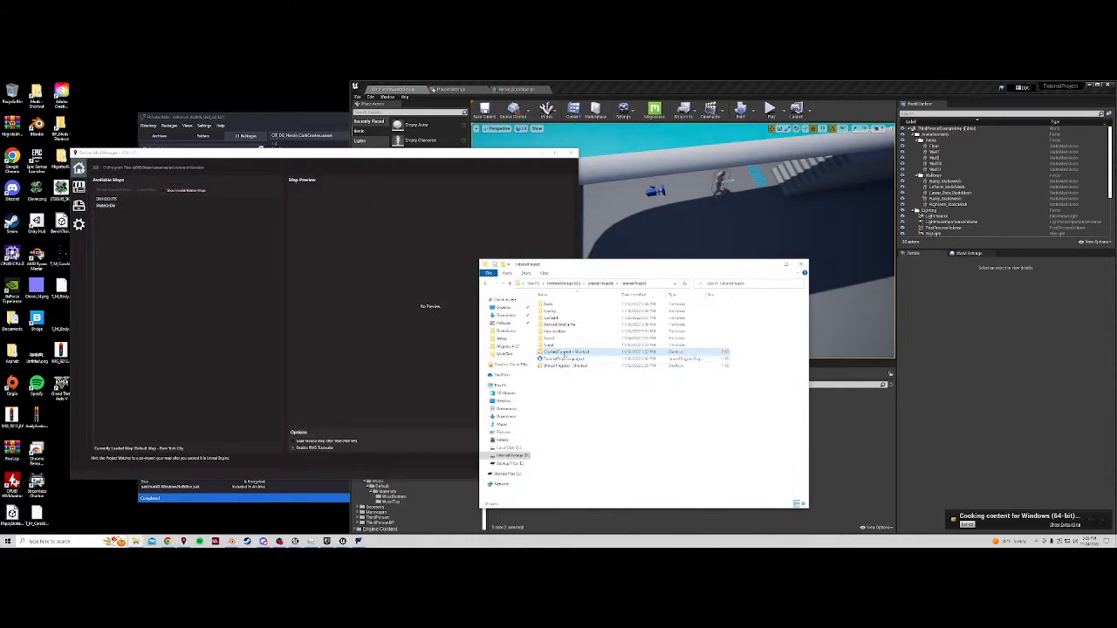
# Browse from the project folder through Saved, Cooked, WindowsNoEditor and TutorialProject to the cooked Content folder
pyautogui.click(577, 352)
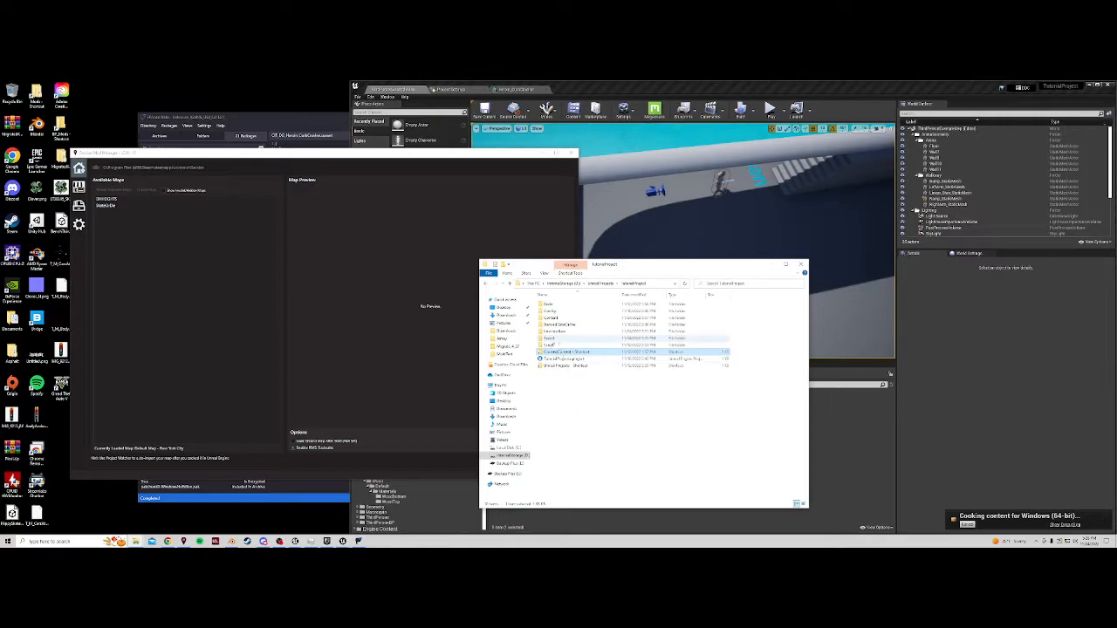
pyautogui.doubleClick(555, 338)
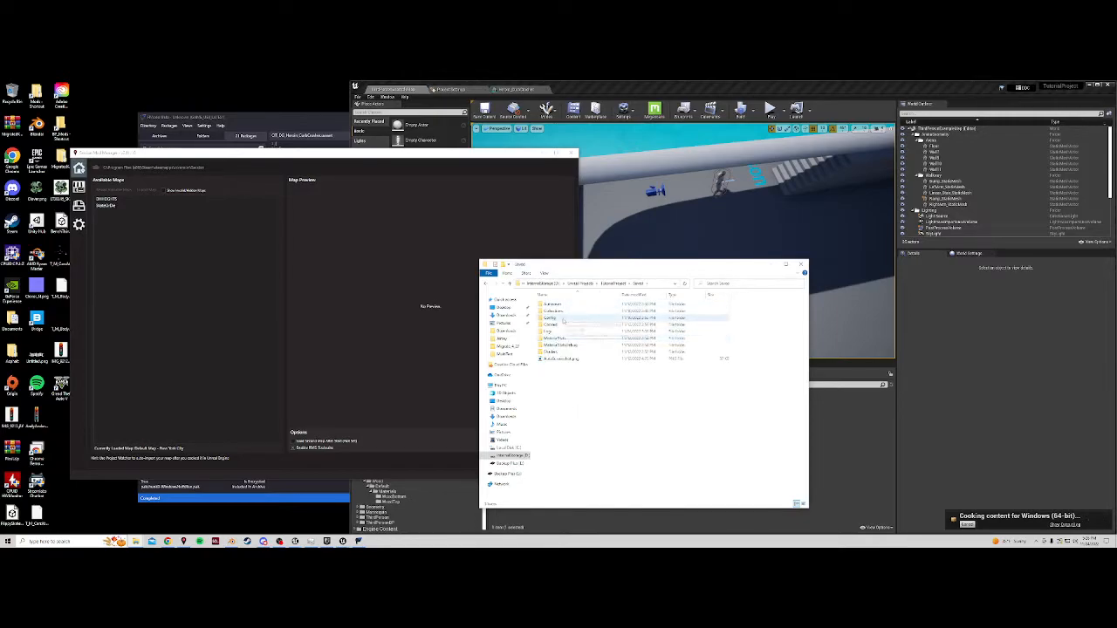
pyautogui.doubleClick(560, 325)
pyautogui.doubleClick(577, 304)
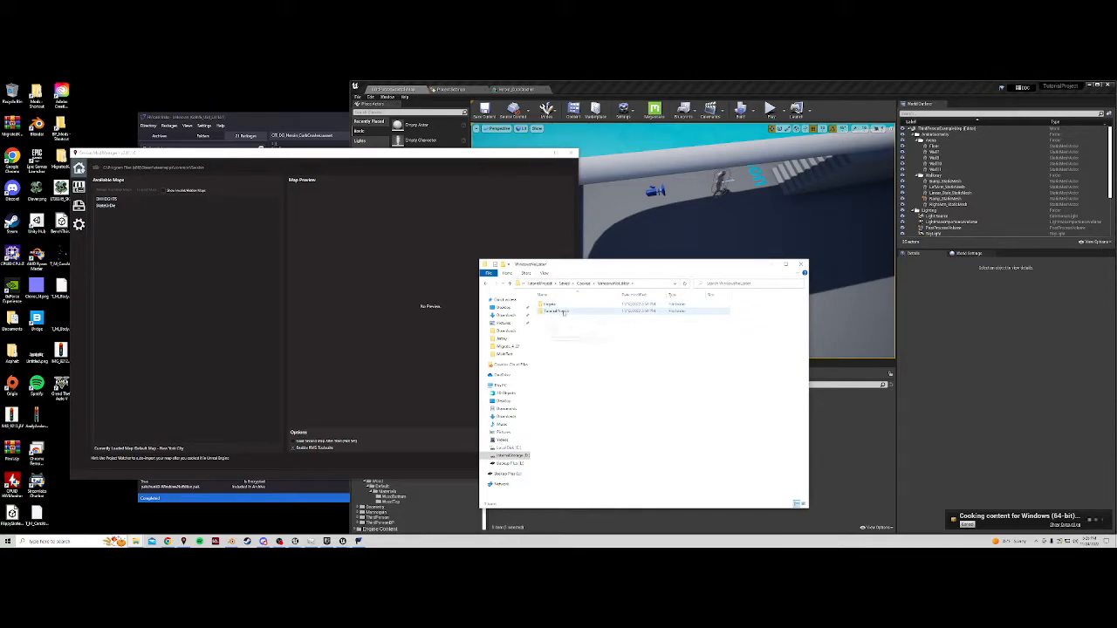
pyautogui.doubleClick(556, 311)
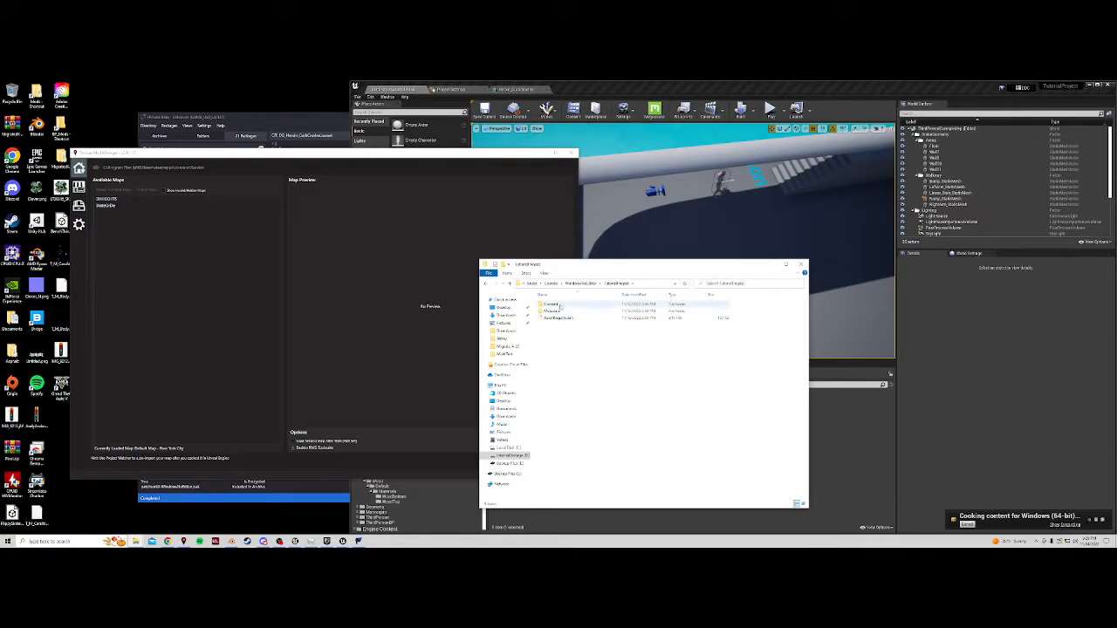
pyautogui.doubleClick(557, 304)
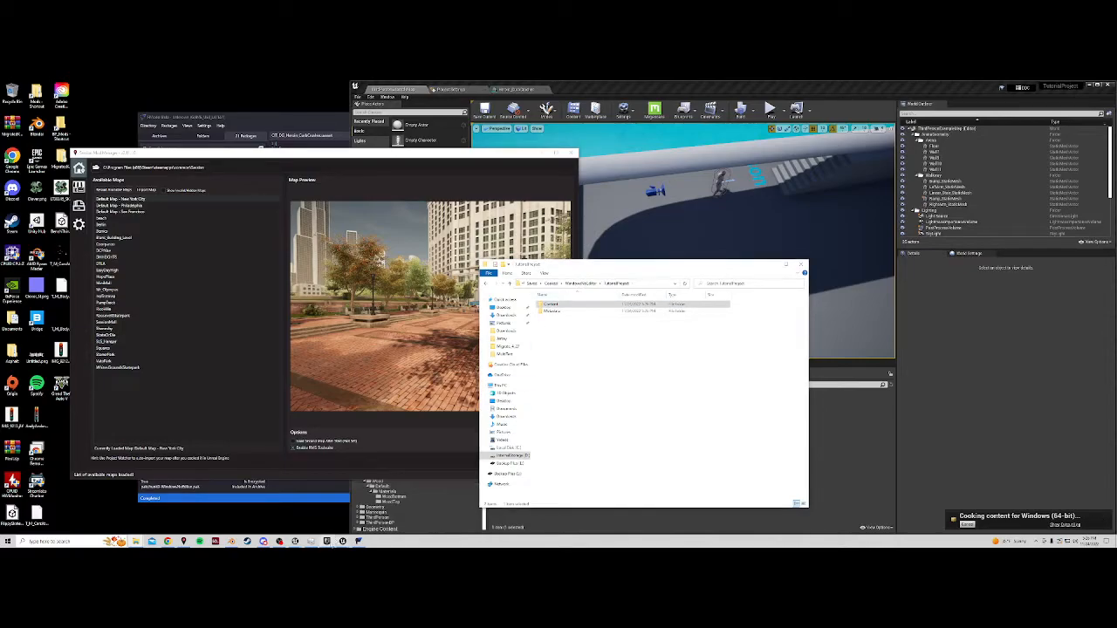
# Open the newly cooked Content folder and check the cook's progress in the output log
pyautogui.click(324, 541)
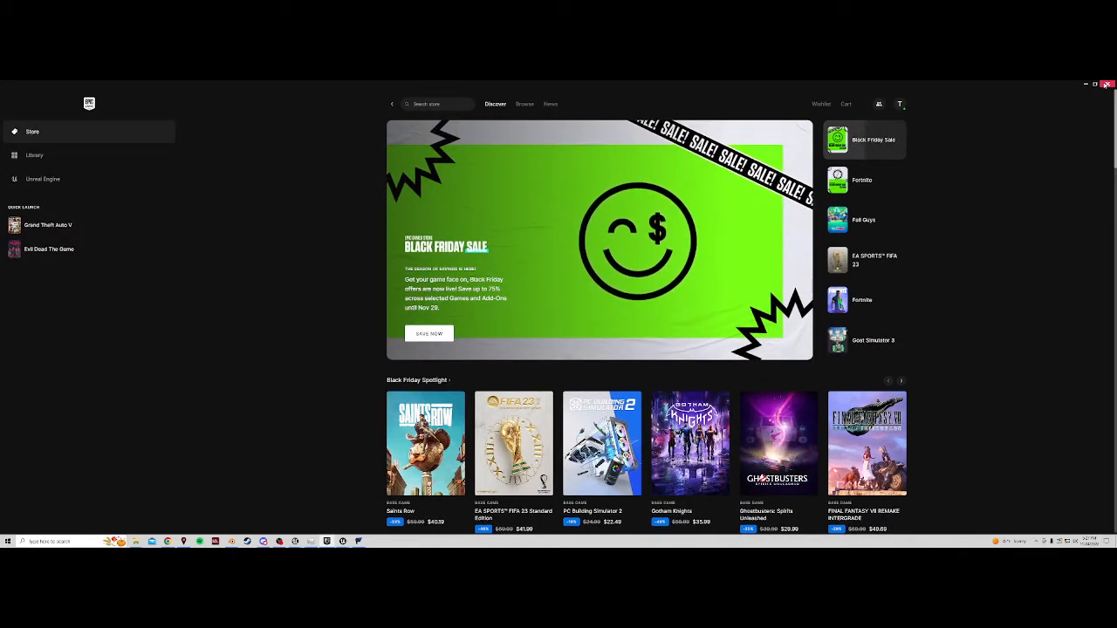
pyautogui.click(1085, 83)
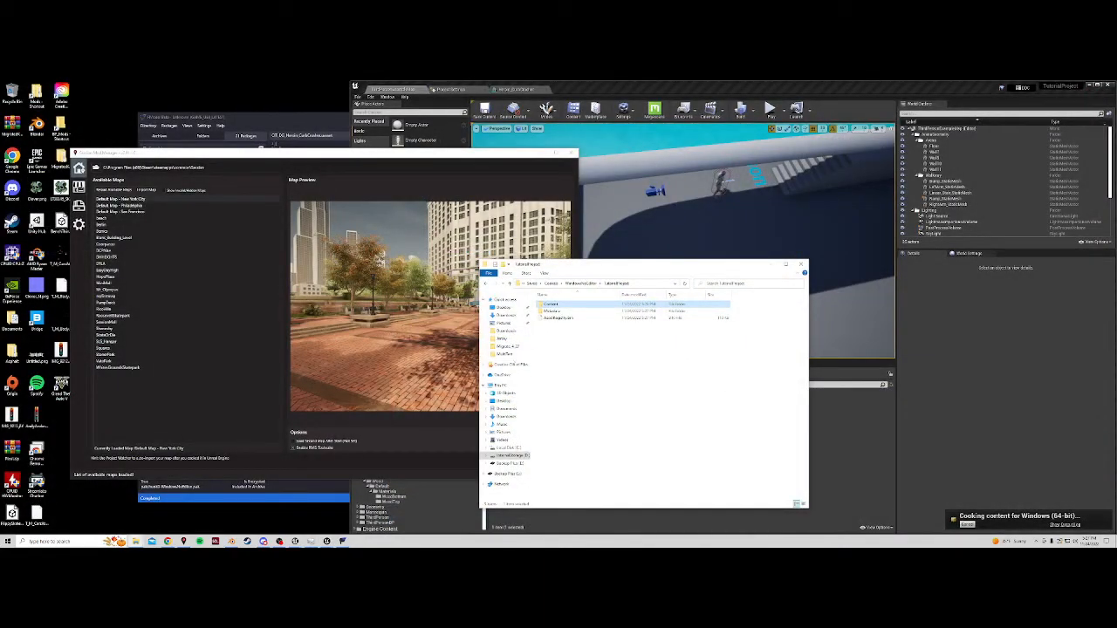
pyautogui.doubleClick(557, 305)
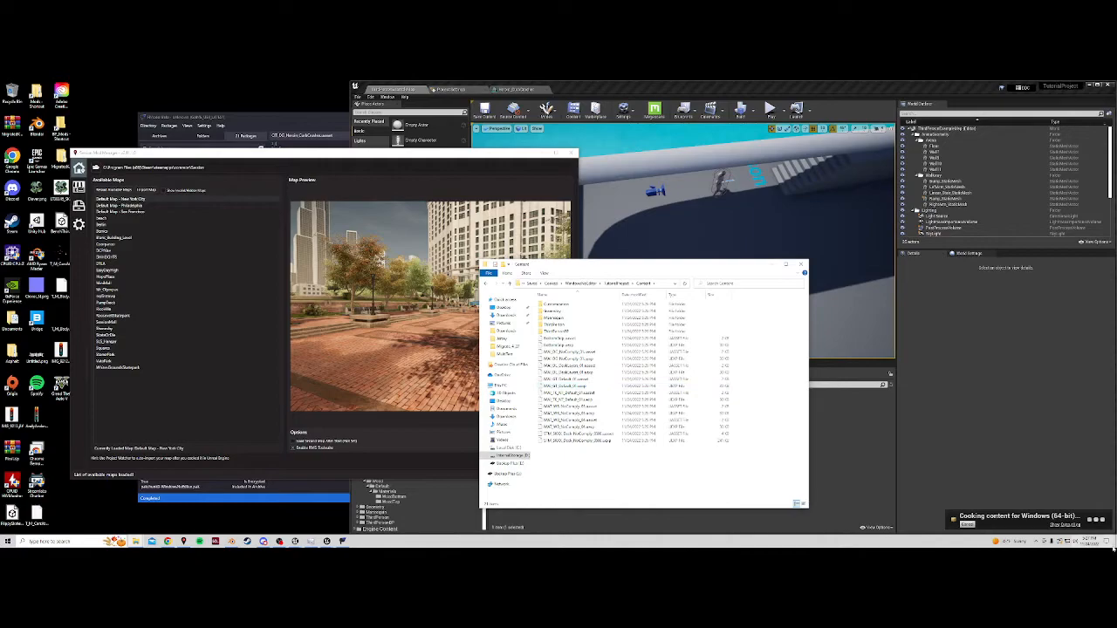
pyautogui.click(1070, 525)
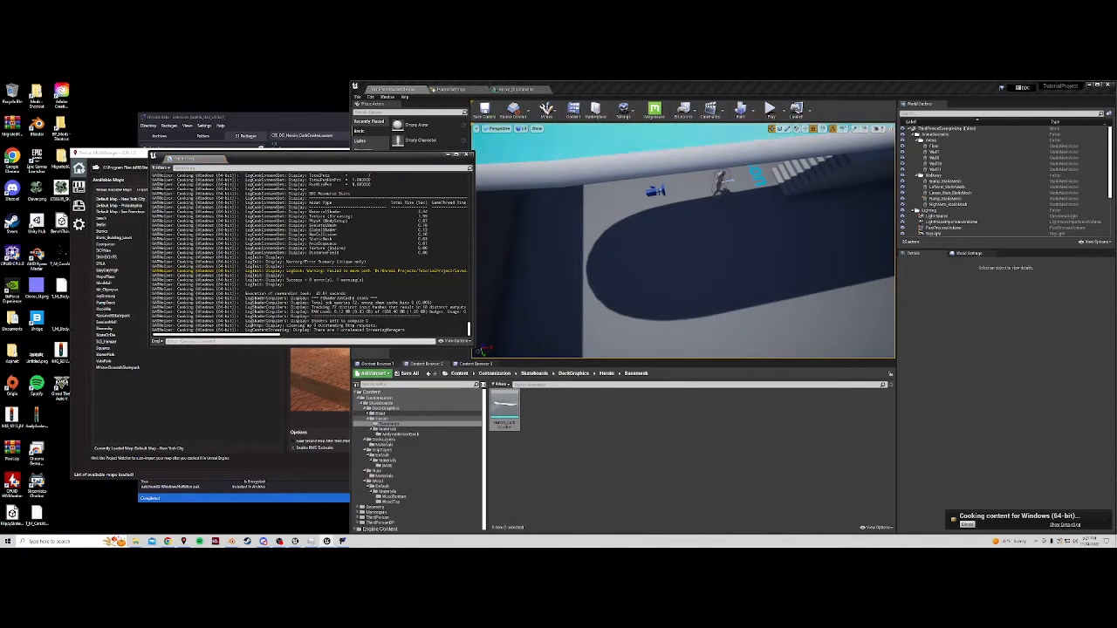
pyautogui.click(467, 155)
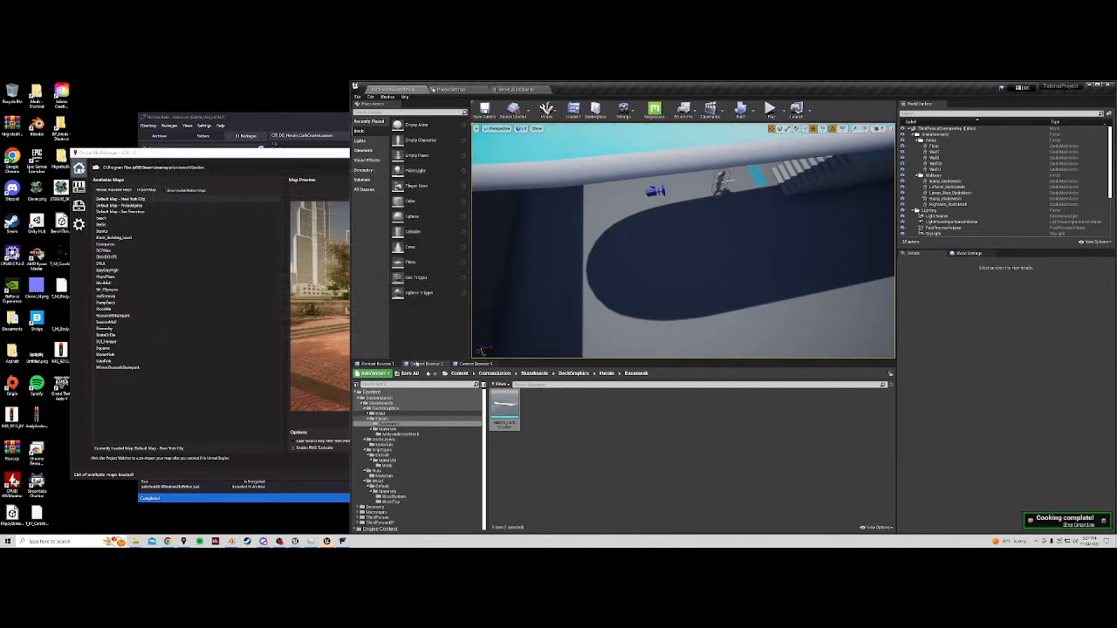
# Return to the cooked Content folder in File Explorer and open its Customization > Skateboards folder
pyautogui.moveTo(135, 541)
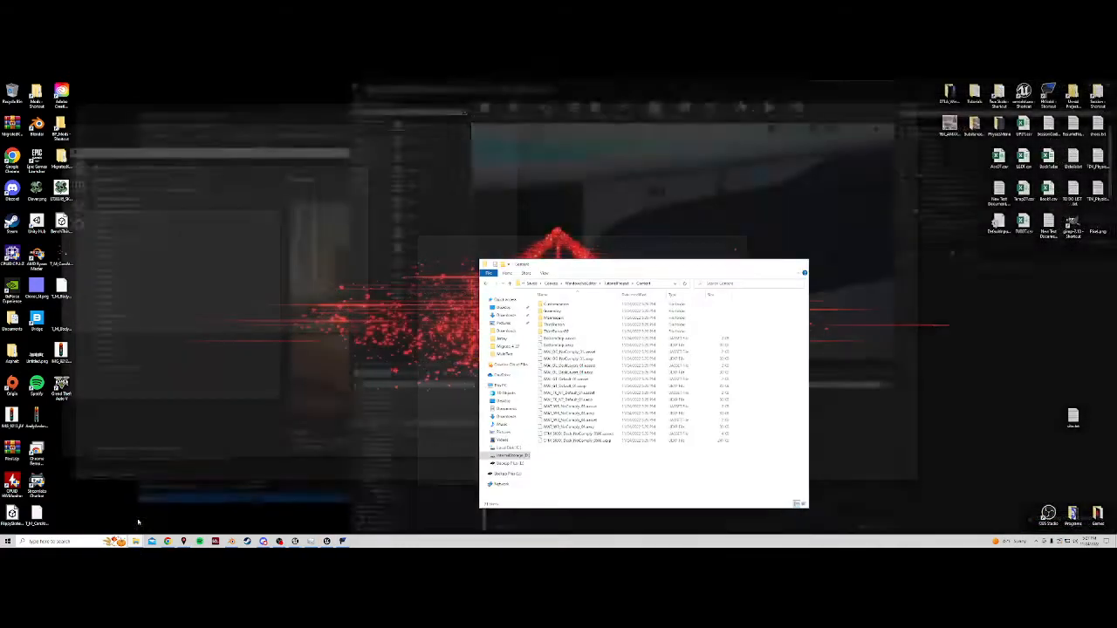
pyautogui.click(175, 515)
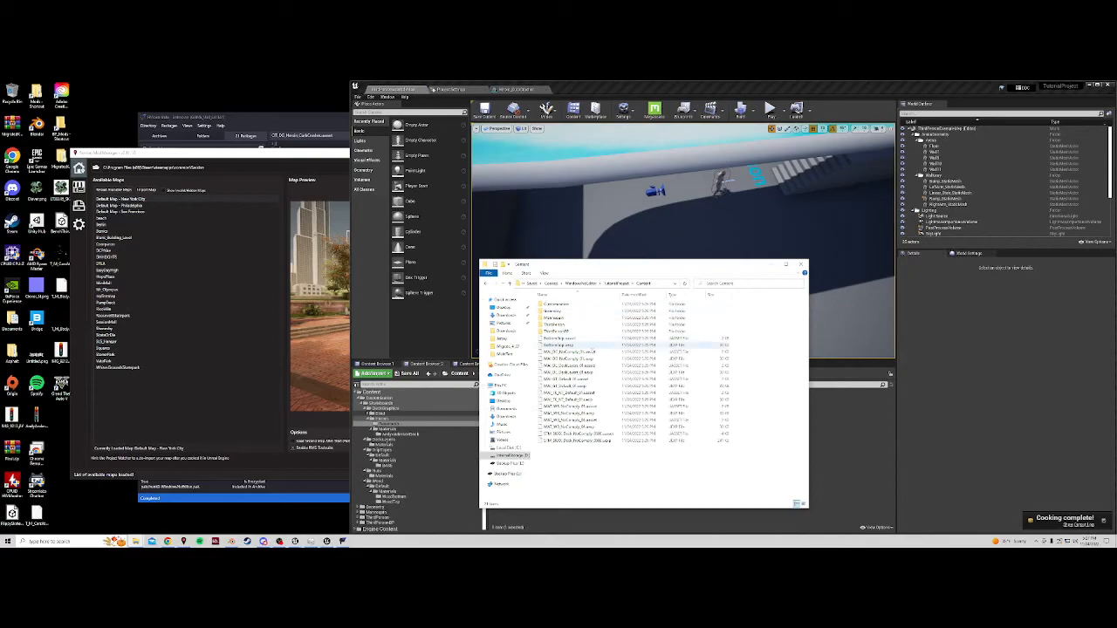
pyautogui.doubleClick(572, 307)
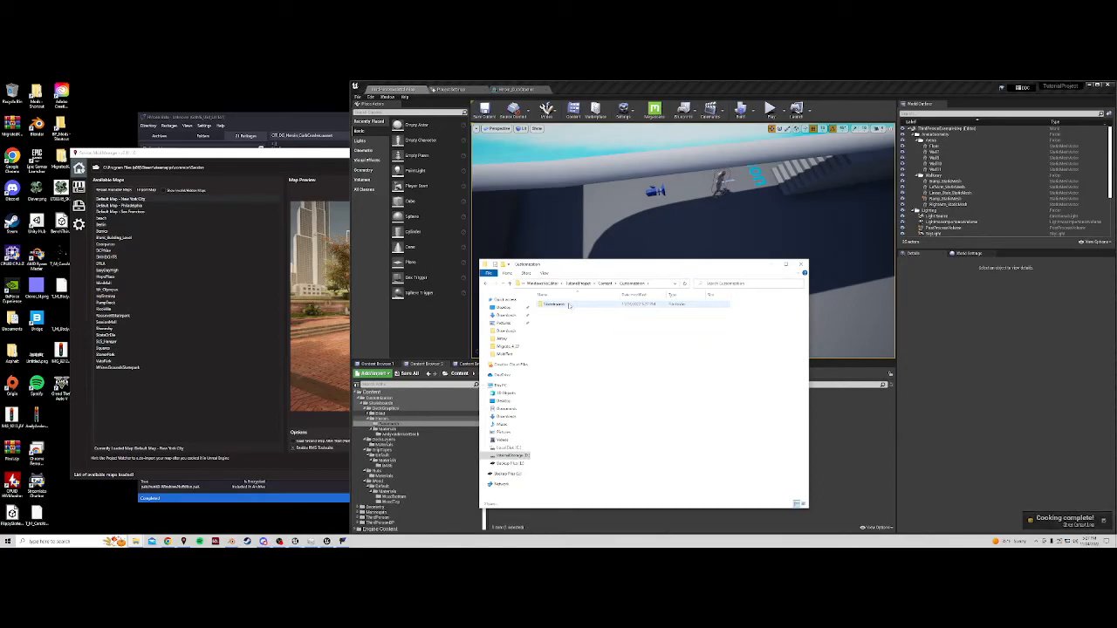
pyautogui.doubleClick(567, 305)
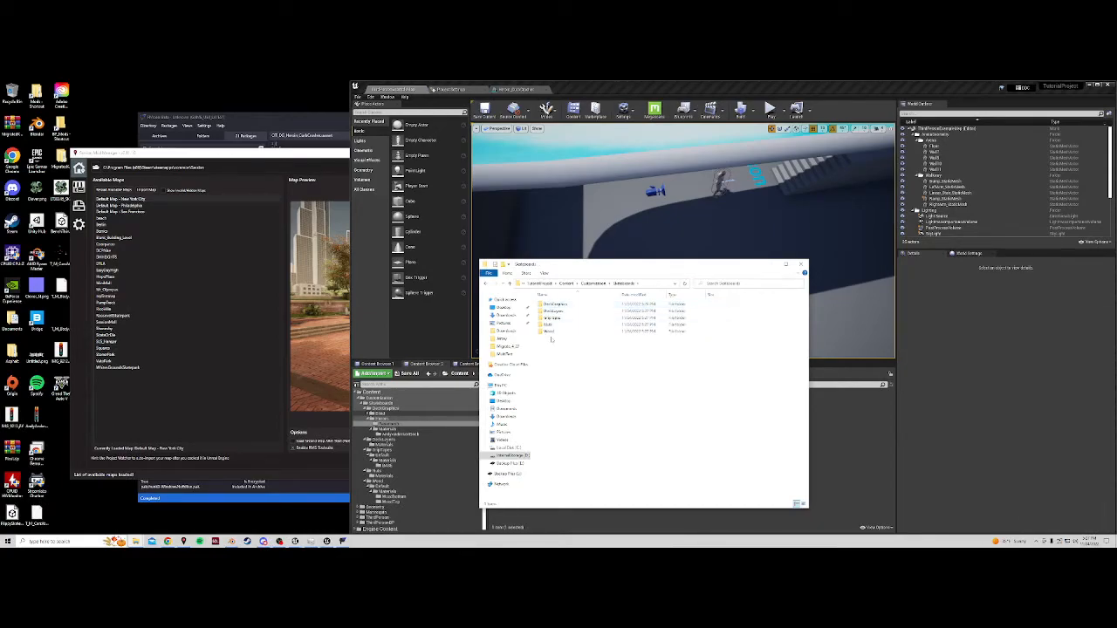
# Delete every cooked Skateboards subfolder except DeckGraphics, and inside DeckGraphics delete the brand folder other than Heroin
pyautogui.moveTo(553, 315); pyautogui.dragTo(589, 345)
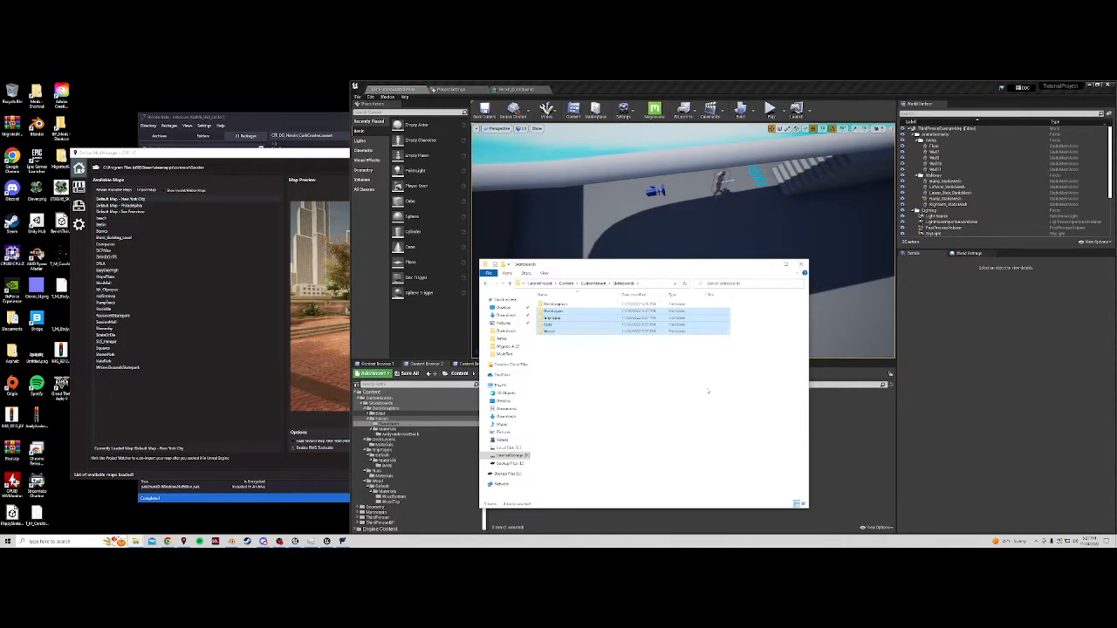
pyautogui.press('Delete')
pyautogui.doubleClick(564, 308)
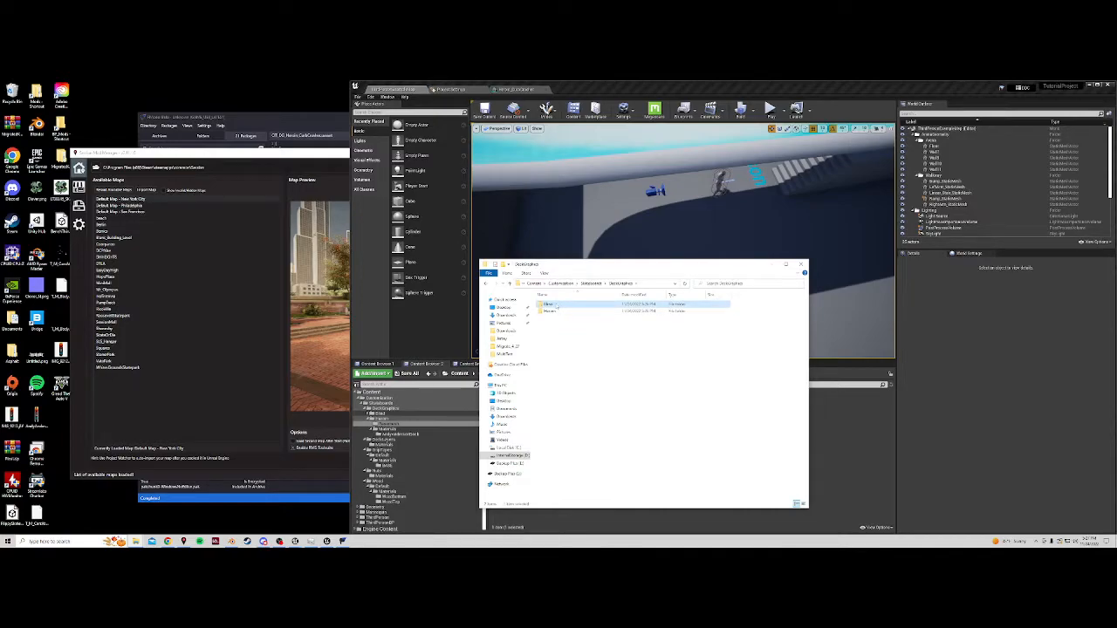
pyautogui.press('Delete')
# Check the cooked files inside the Heroin folder, covering its mesh folder, its Materials folder and the deck's texture subfolder
pyautogui.doubleClick(557, 307)
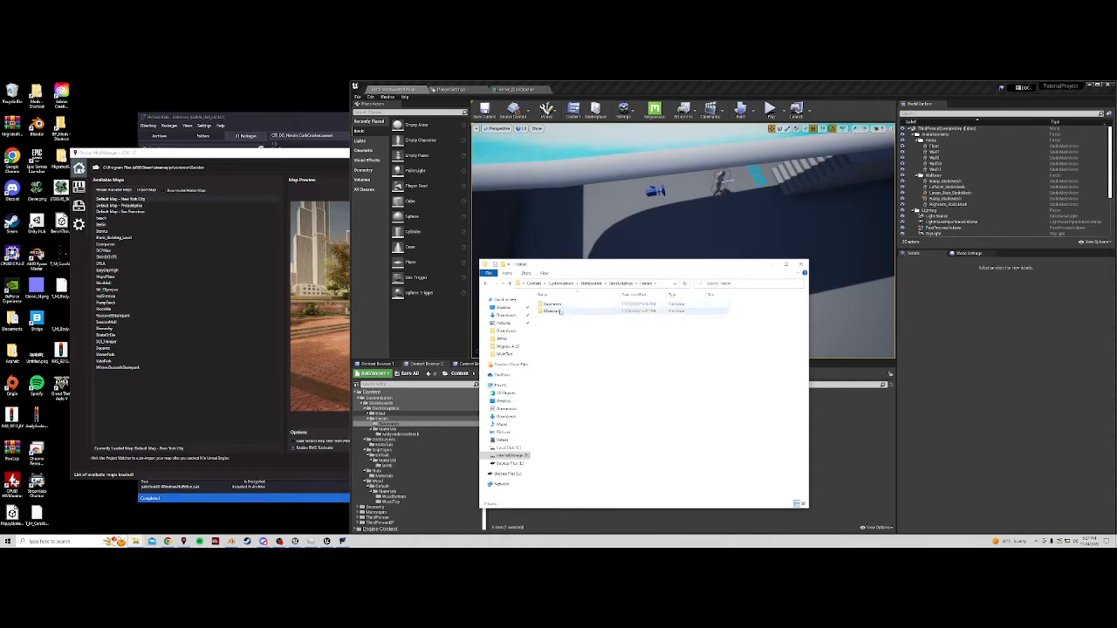
pyautogui.doubleClick(564, 311)
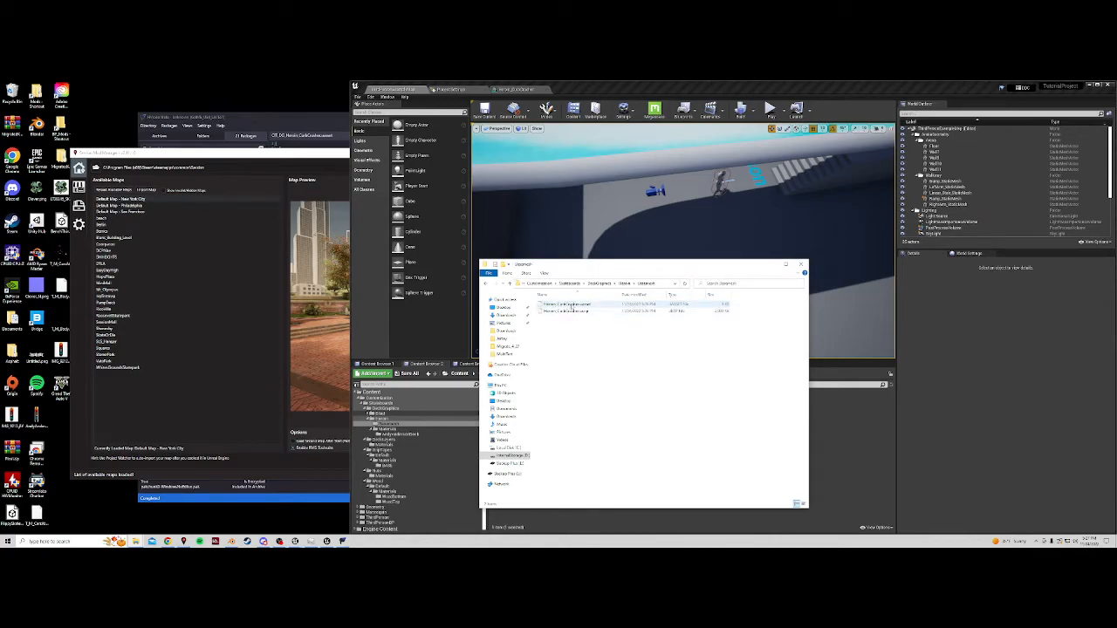
pyautogui.moveTo(607, 265); pyautogui.dragTo(776, 272)
pyautogui.click(793, 290)
pyautogui.doubleClick(744, 320)
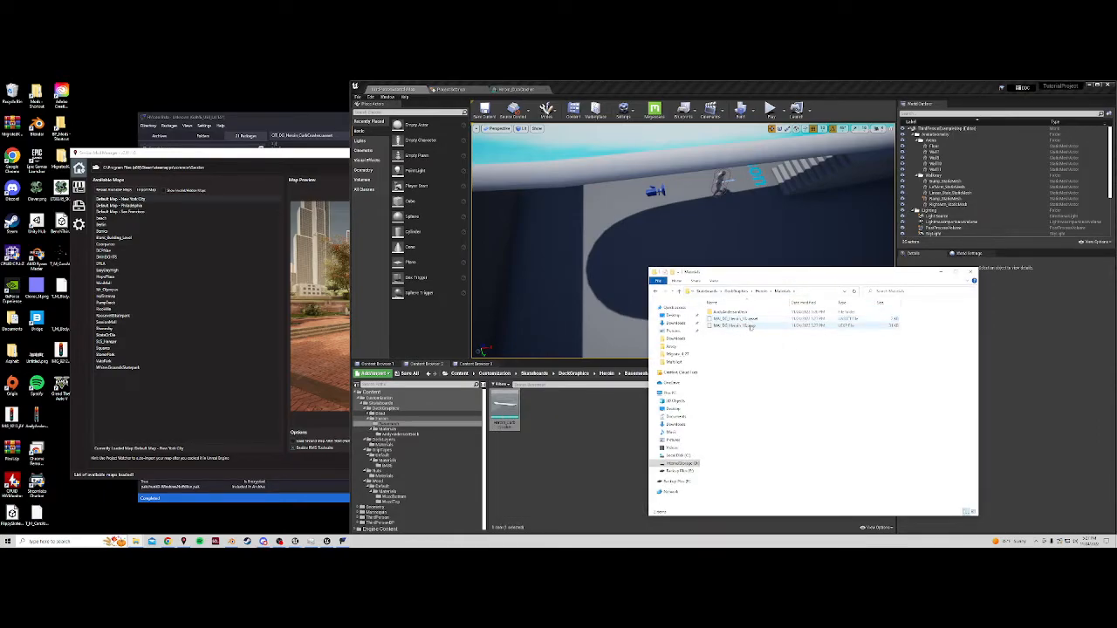
pyautogui.doubleClick(737, 312)
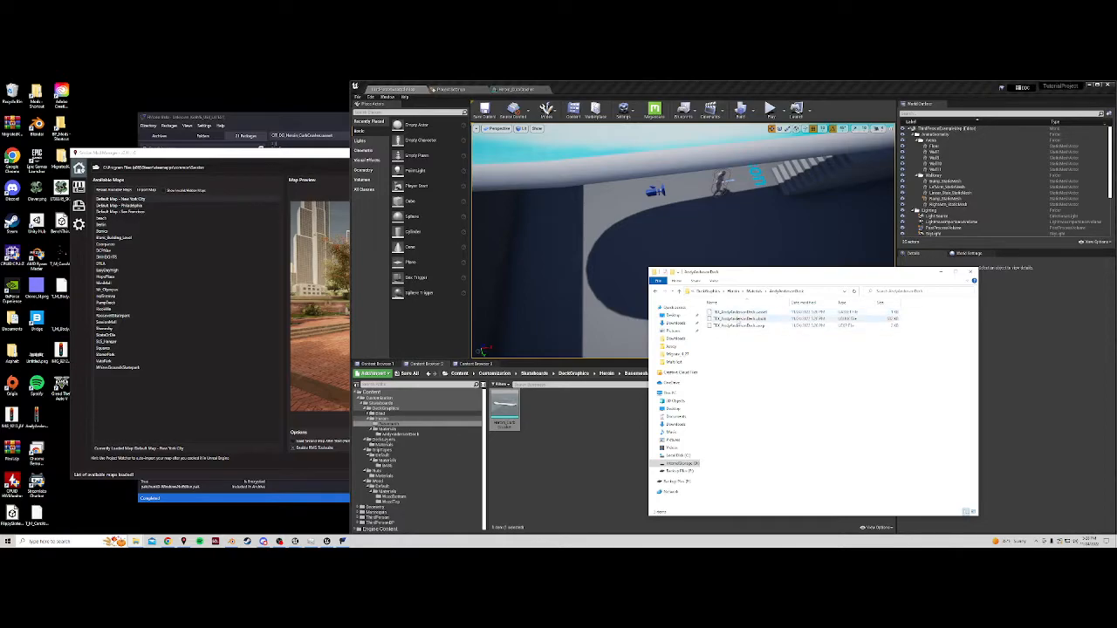
# Go back up to the cooked Content folder and compress the Customization folder into a zip named AndyAndersonShapedDeck
pyautogui.click(740, 290)
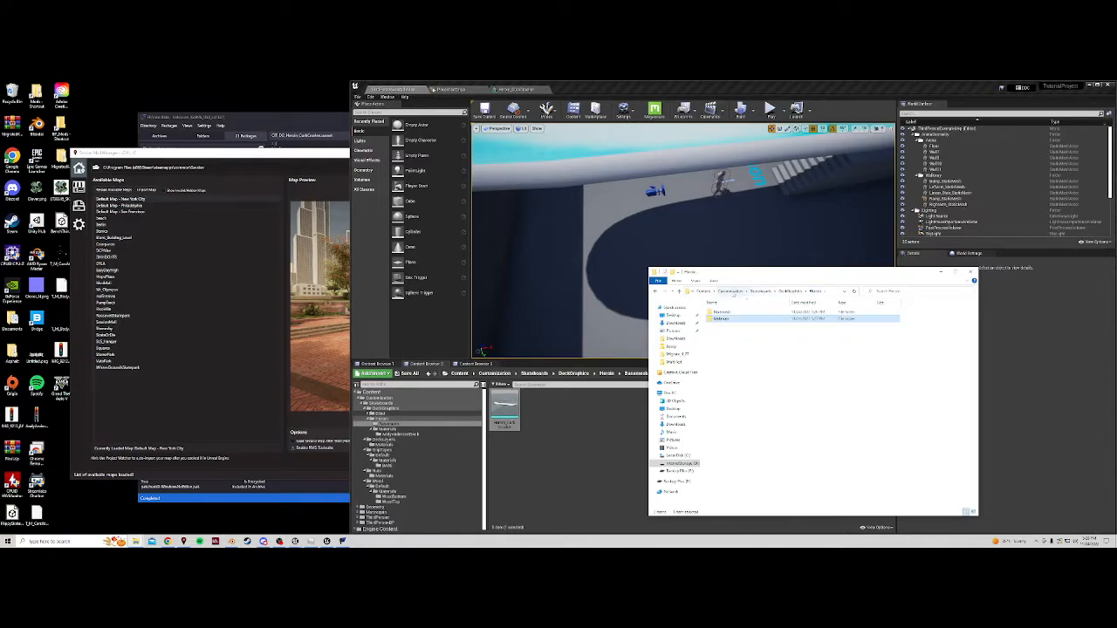
pyautogui.click(703, 290)
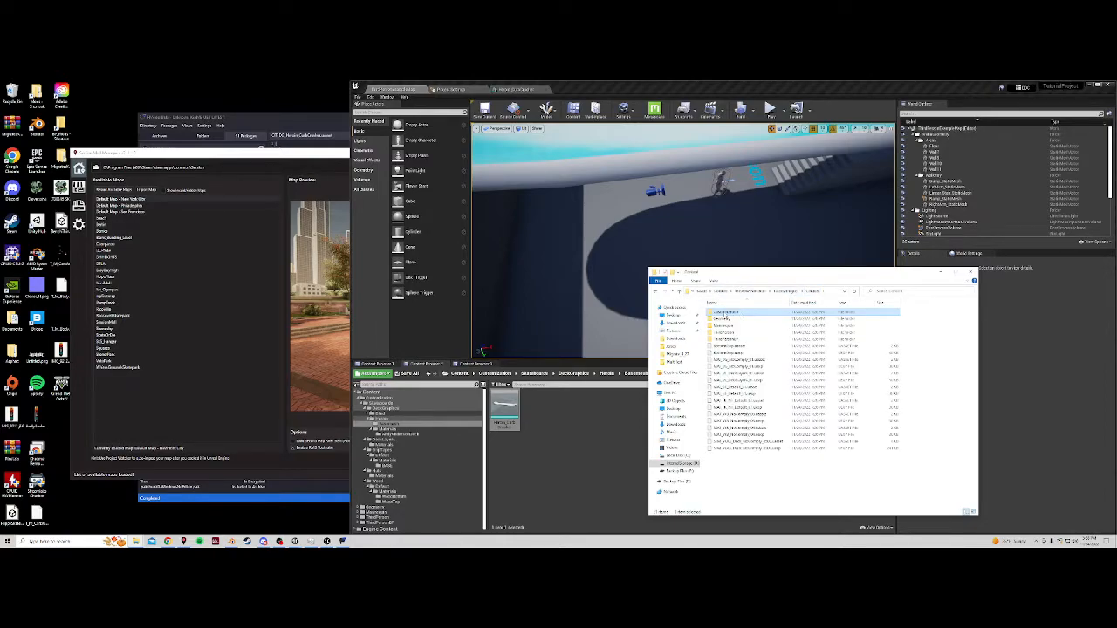
pyautogui.rightClick(724, 313)
pyautogui.moveTo(741, 416)
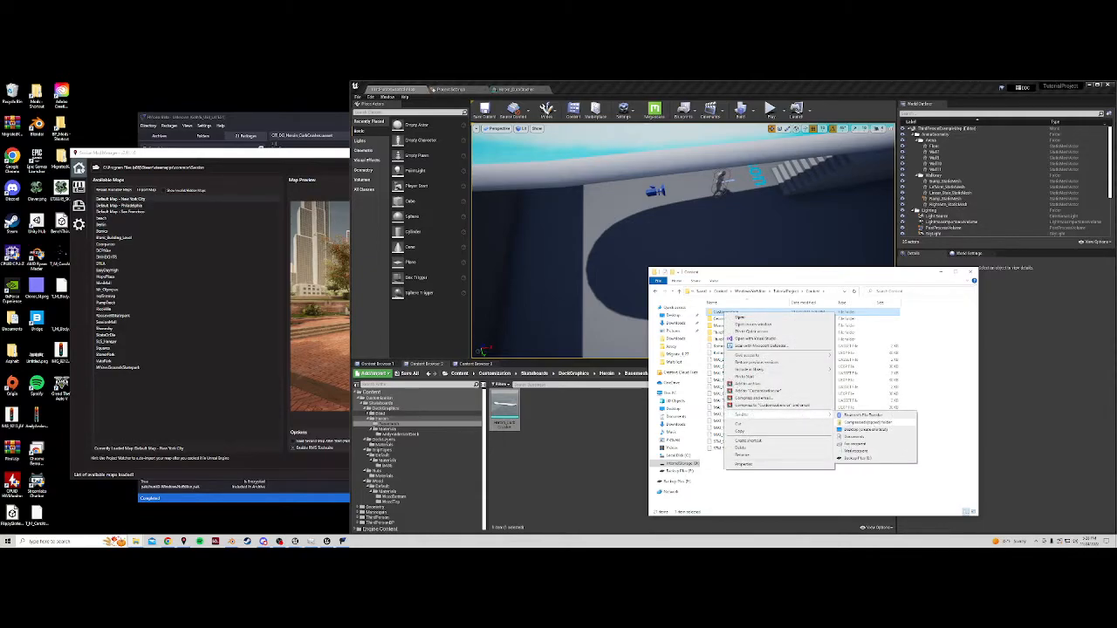
pyautogui.click(864, 422)
pyautogui.write('AndyAndersonDeck')
pyautogui.press('Return')
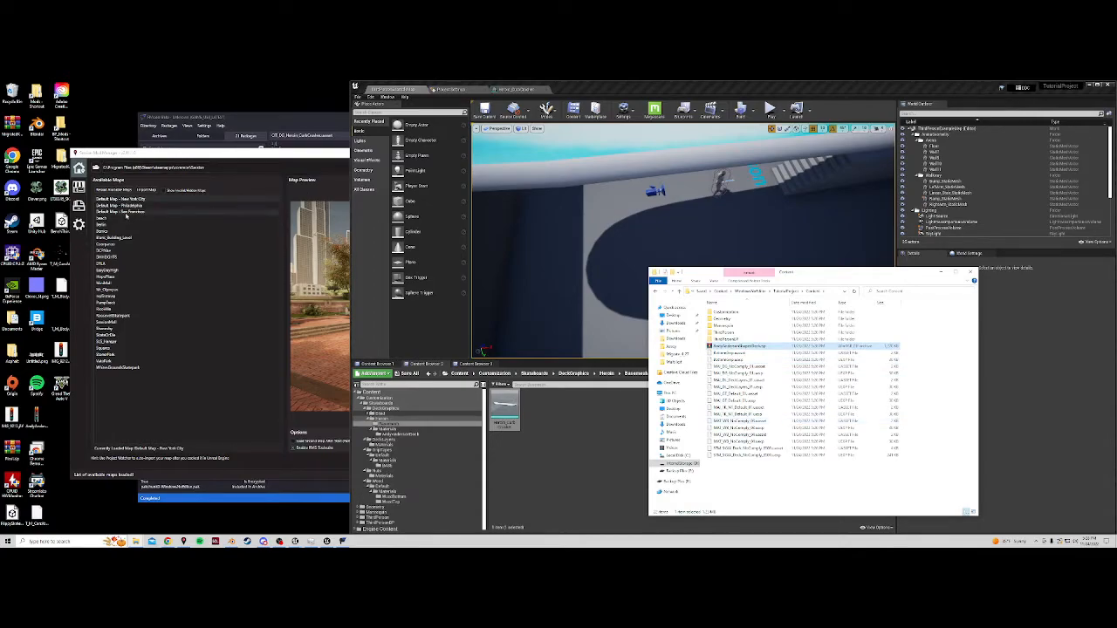
# Switch to Session Mod Manager's installed mods and import the AndyAndersonShapedDeck zip as a mod
pyautogui.click(78, 206)
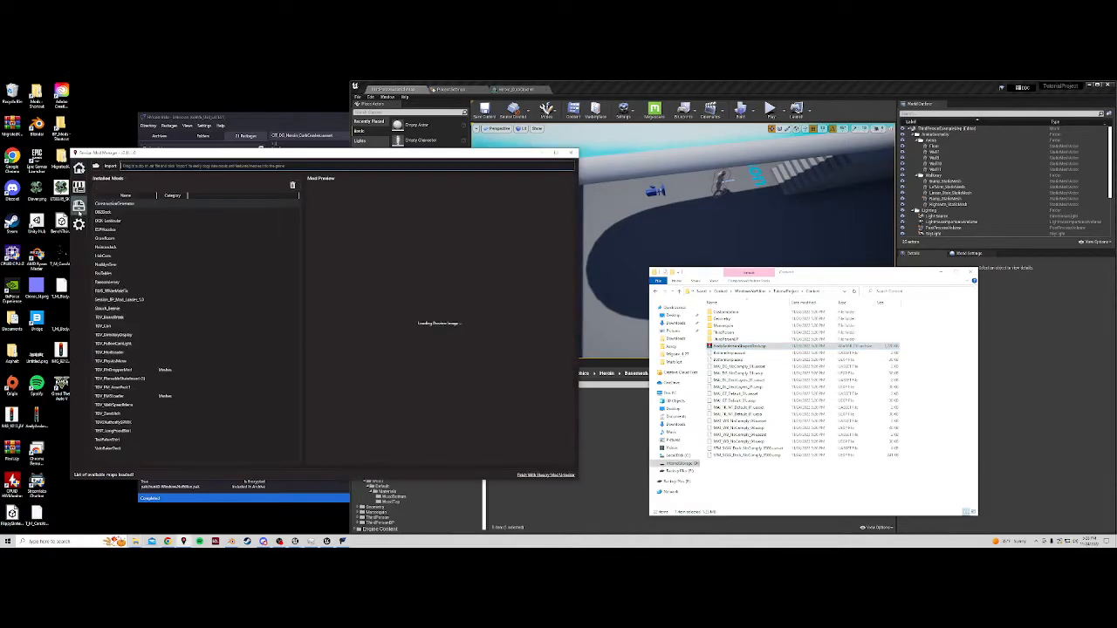
pyautogui.moveTo(736, 347); pyautogui.dragTo(227, 168)
pyautogui.click(110, 166)
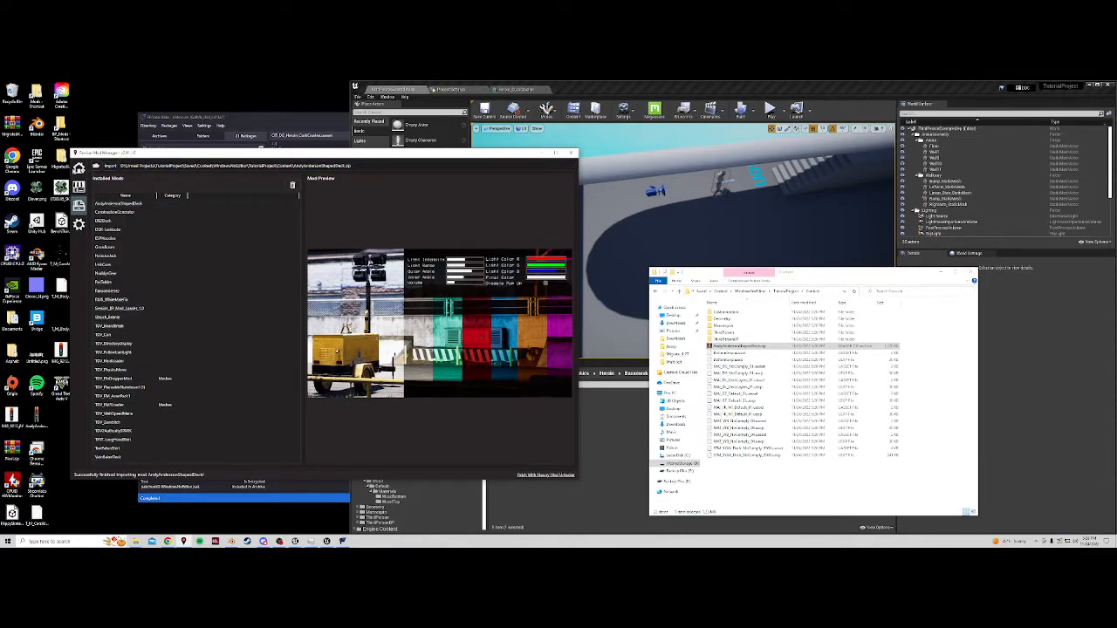
# Return to the available maps, load the map, launch Session and continue past its title screen
pyautogui.click(80, 169)
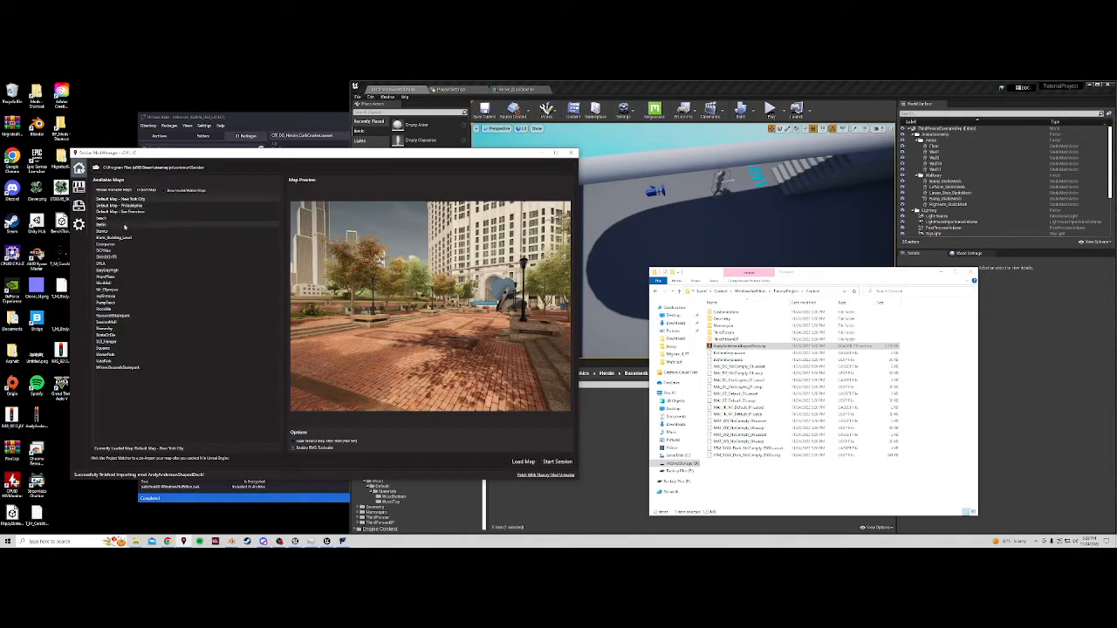
pyautogui.click(522, 461)
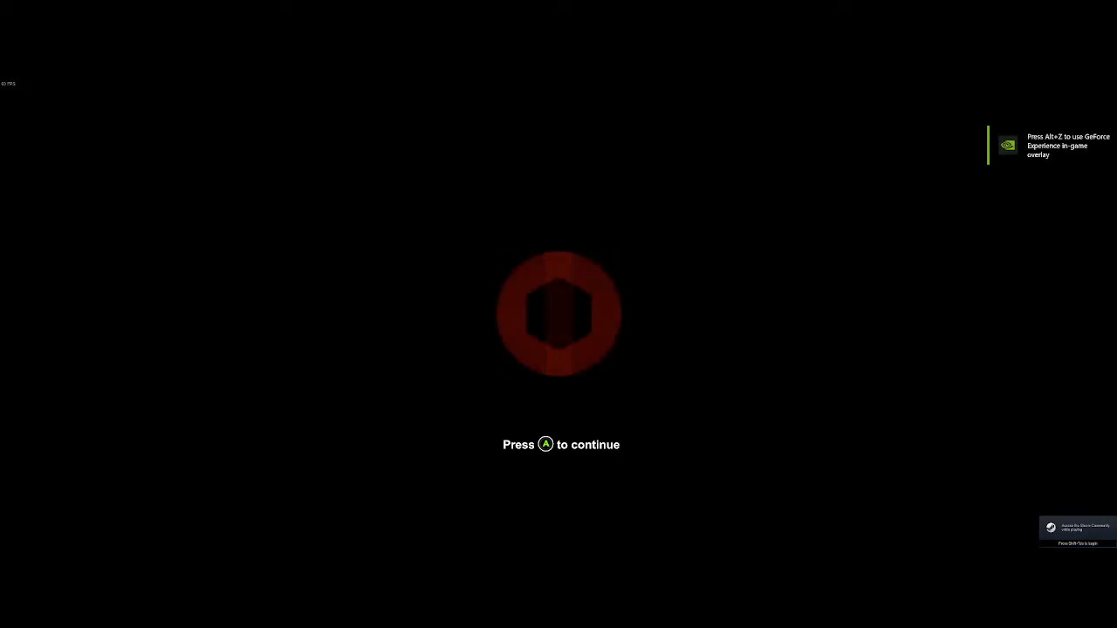
pyautogui.press('Return')
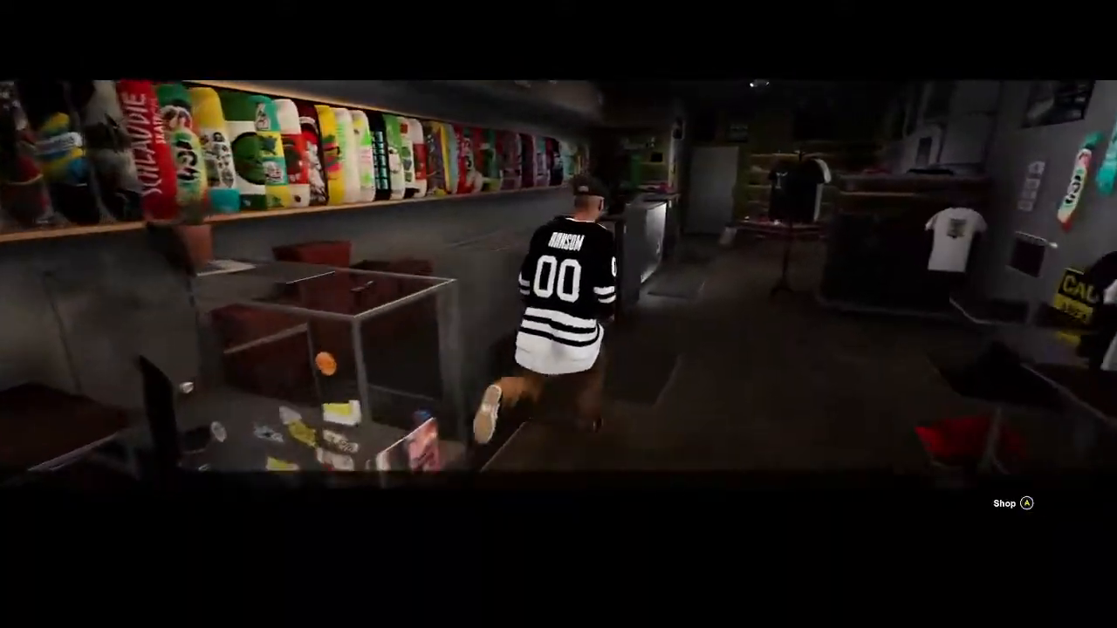
# Enter the skate shop in the game and open the deck graphics under skateboard gear
pyautogui.press('e')
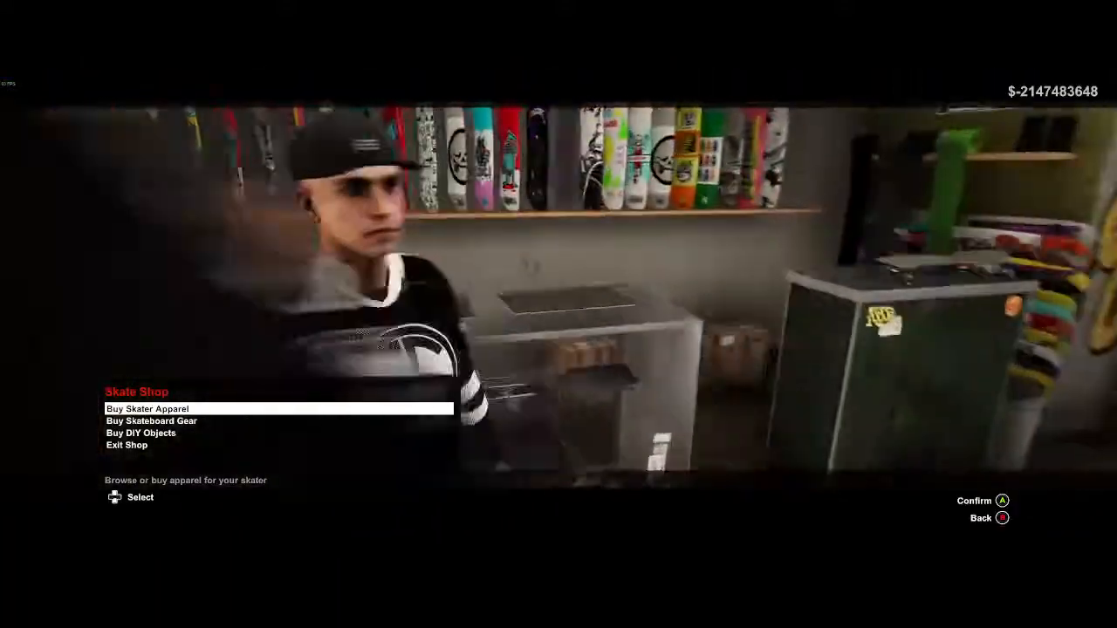
pyautogui.press('Down')
pyautogui.press('Return')
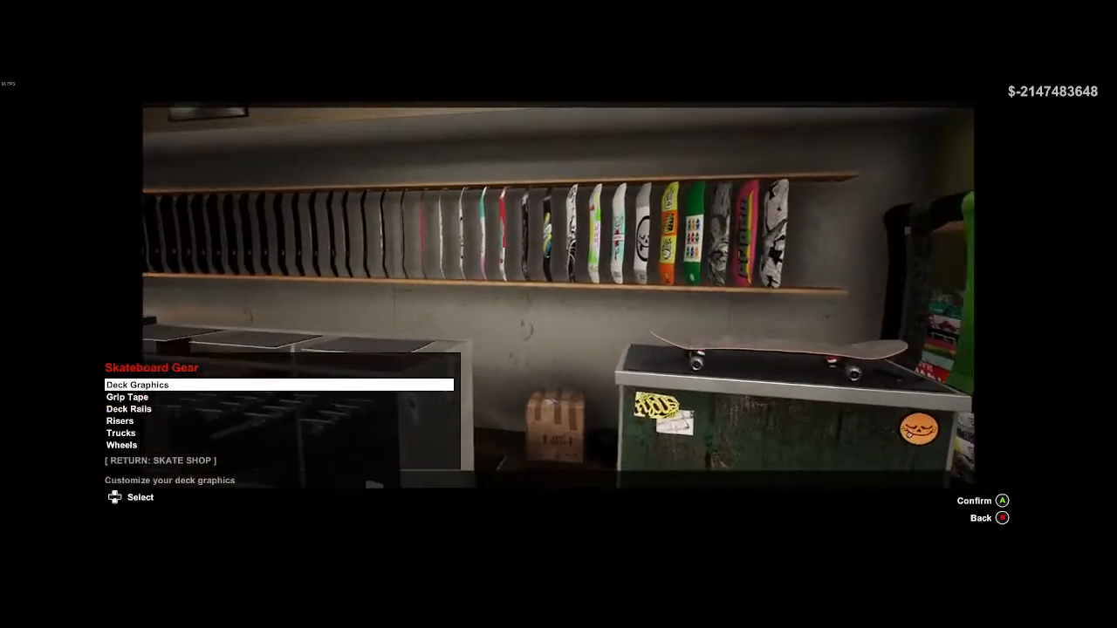
pyautogui.press('Return')
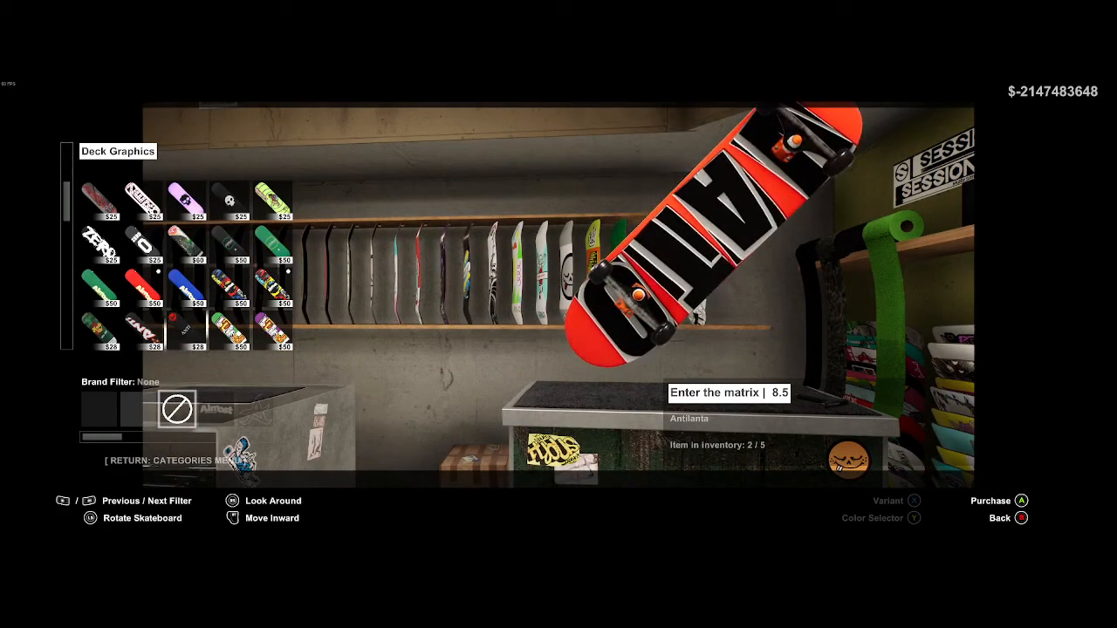
# Filter the deck graphics by the Heroin Skateboards brand
pyautogui.press('e')
pyautogui.press('e')
pyautogui.press('e')
pyautogui.press('e')
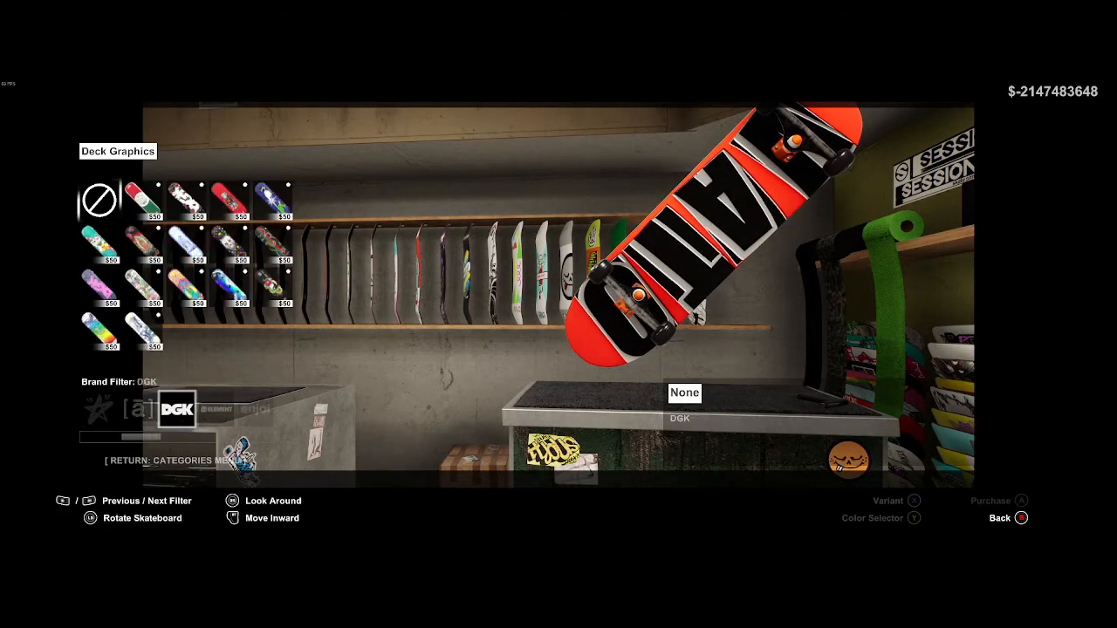
pyautogui.press('e')
pyautogui.press('e')
pyautogui.press('e')
pyautogui.press('e')
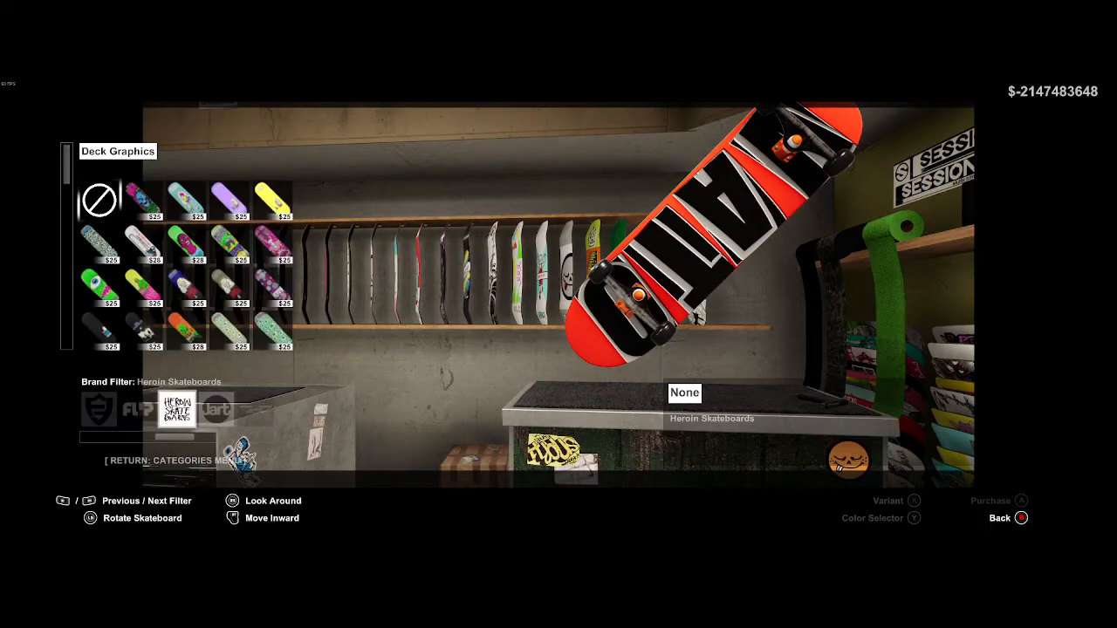